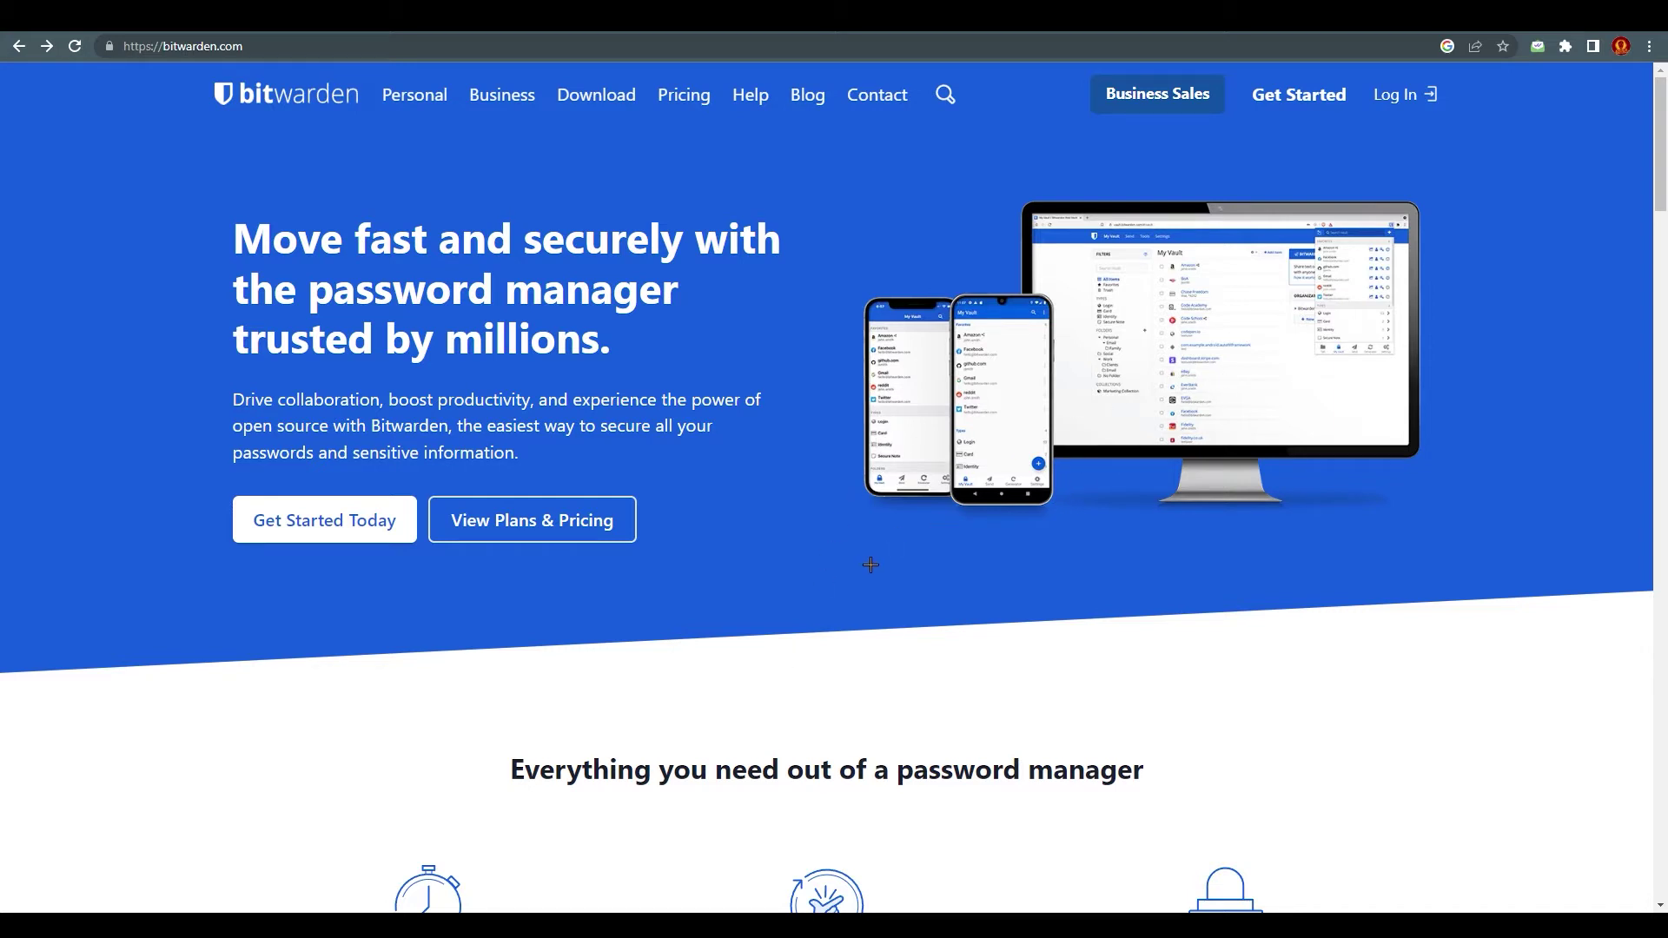
Browse the Bitwarden home page and the Personal product page
{"action": "scroll", "coordinate": [402, 602], "scroll_direction": "down", "scroll_amount": 2}
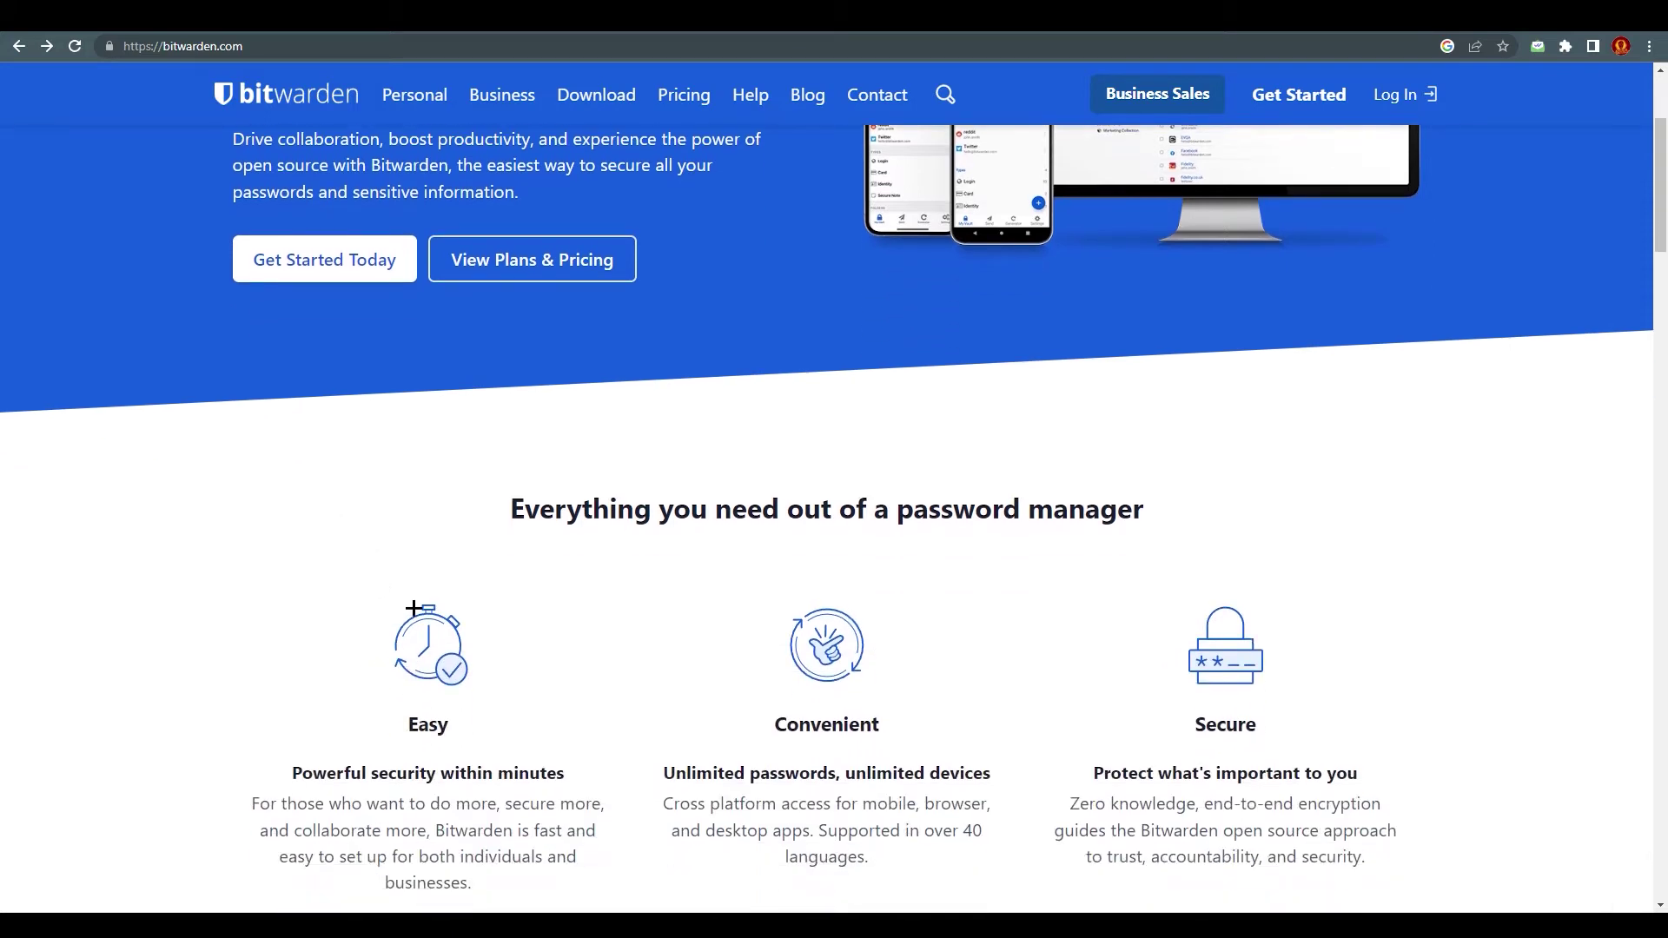
{"action": "scroll", "coordinate": [444, 628], "scroll_direction": "up", "scroll_amount": 1}
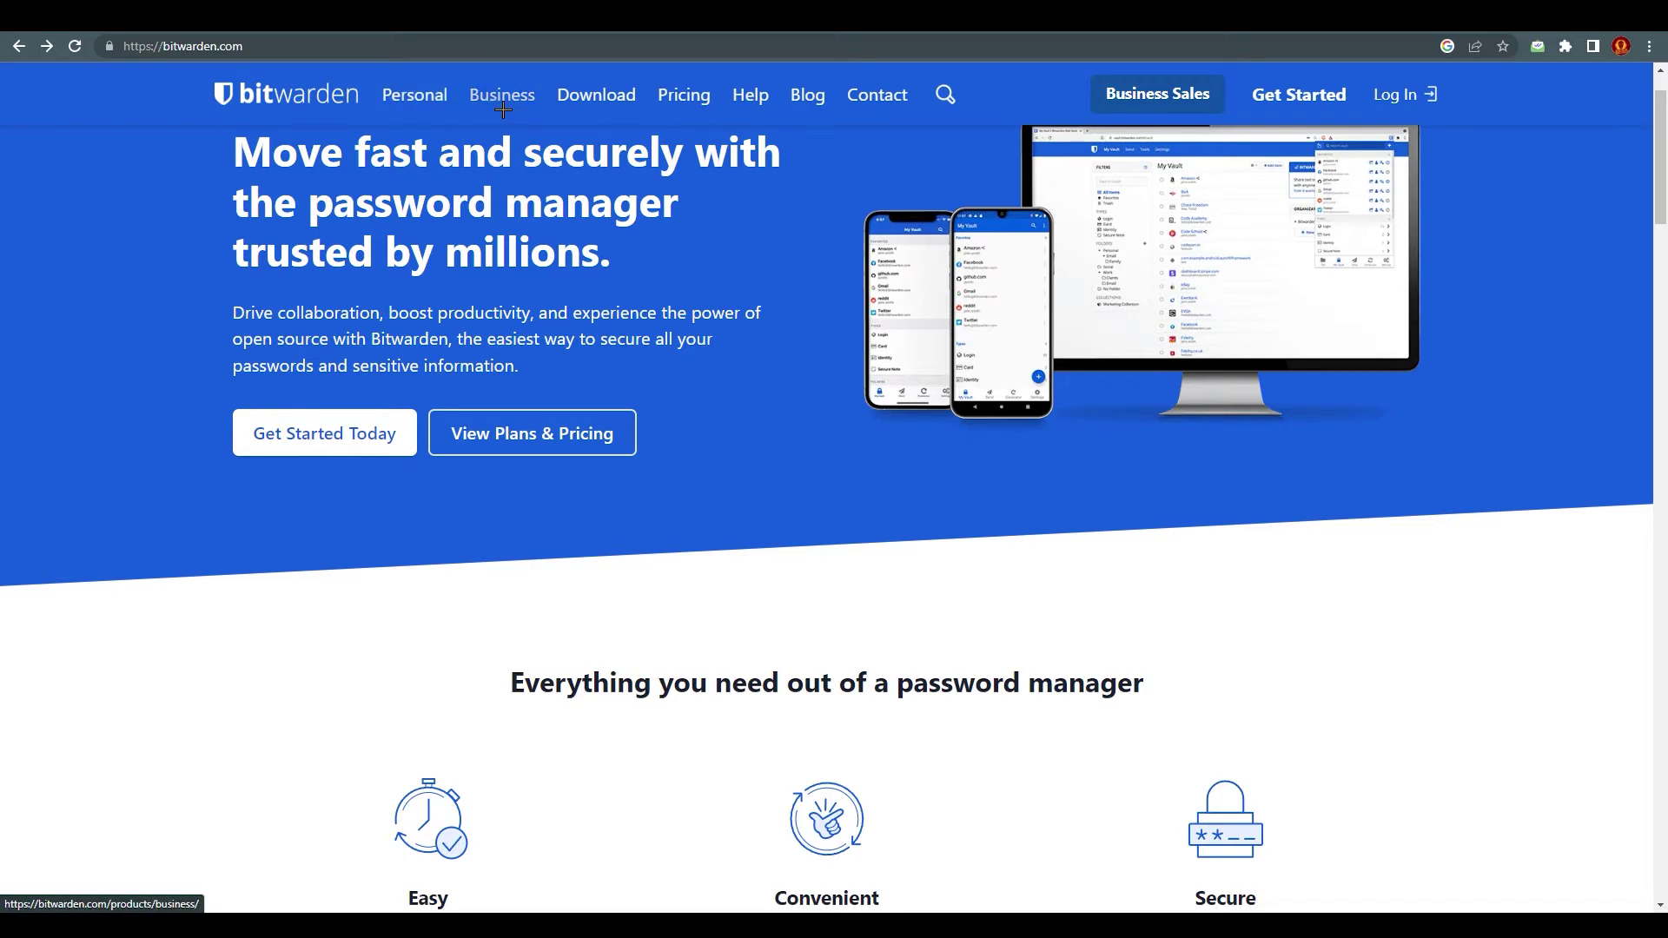
{"action": "left_click", "coordinate": [406, 106]}
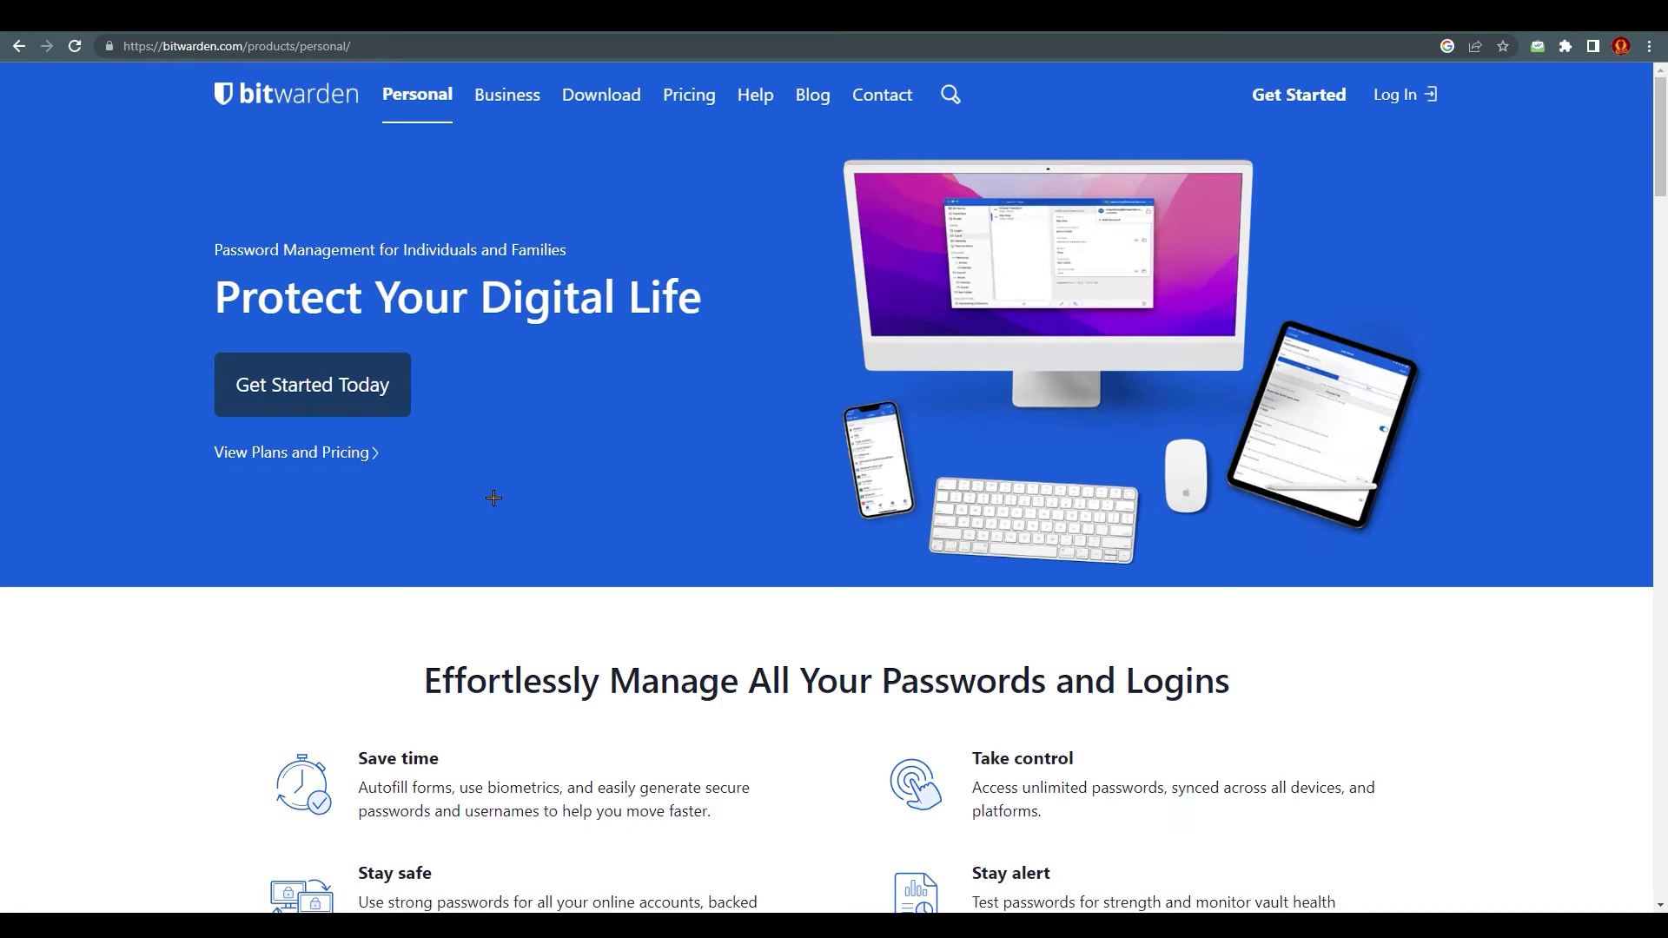
{"action": "scroll", "coordinate": [499, 488], "scroll_direction": "down", "scroll_amount": 2}
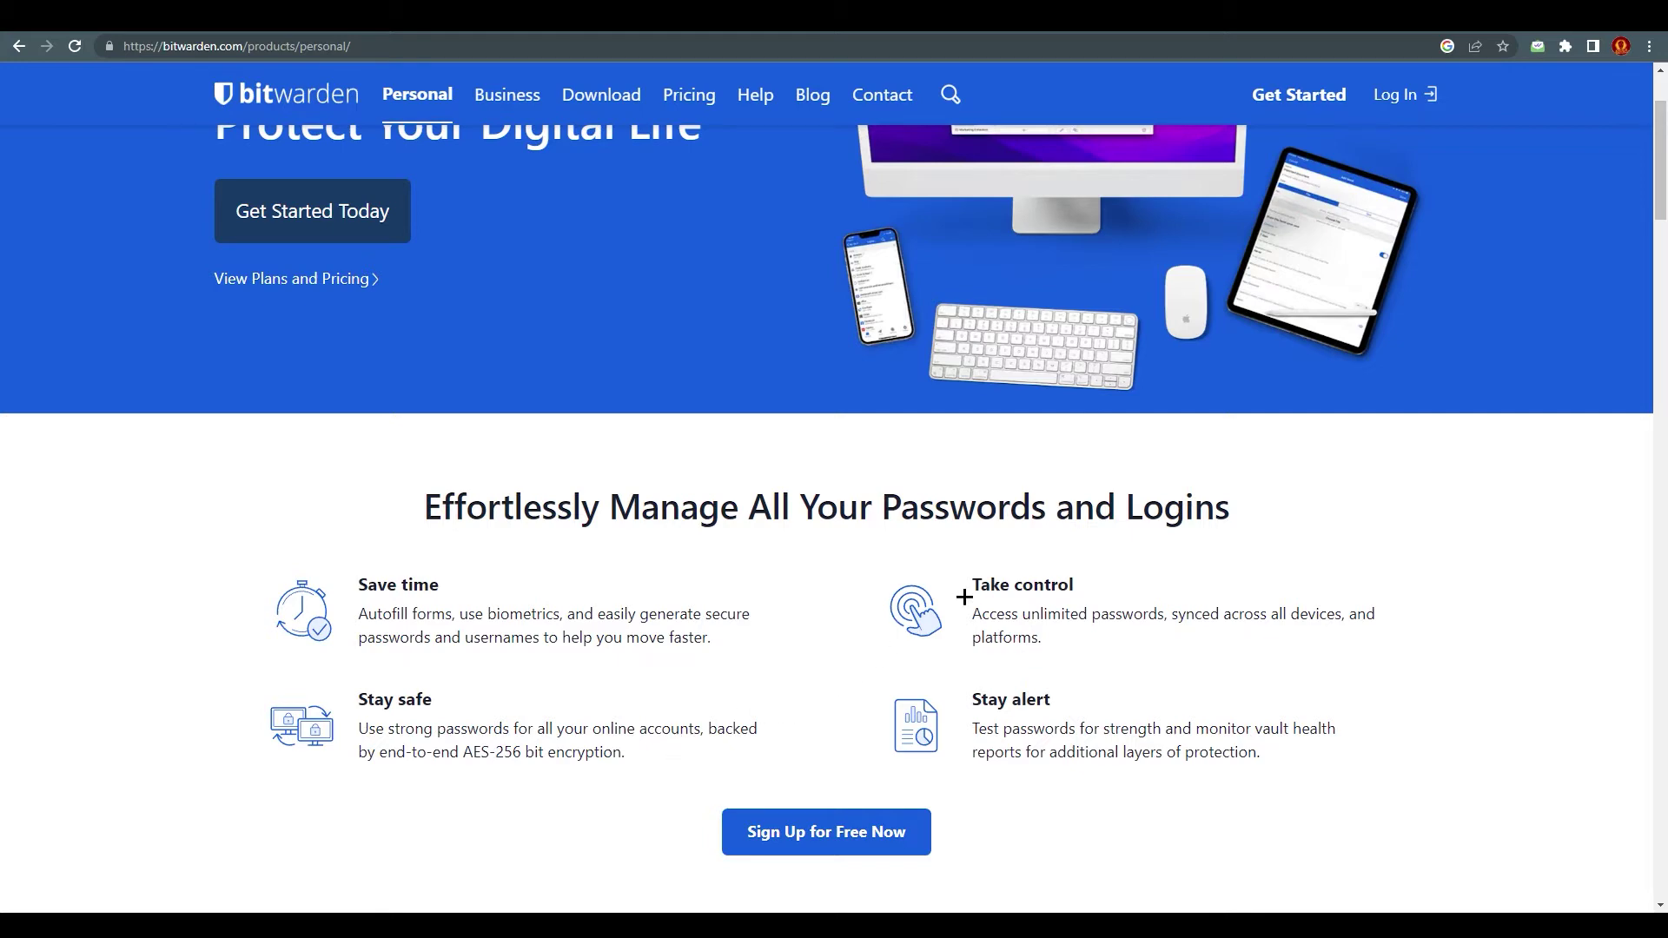
{"action": "scroll", "coordinate": [1013, 730], "scroll_direction": "down", "scroll_amount": 1}
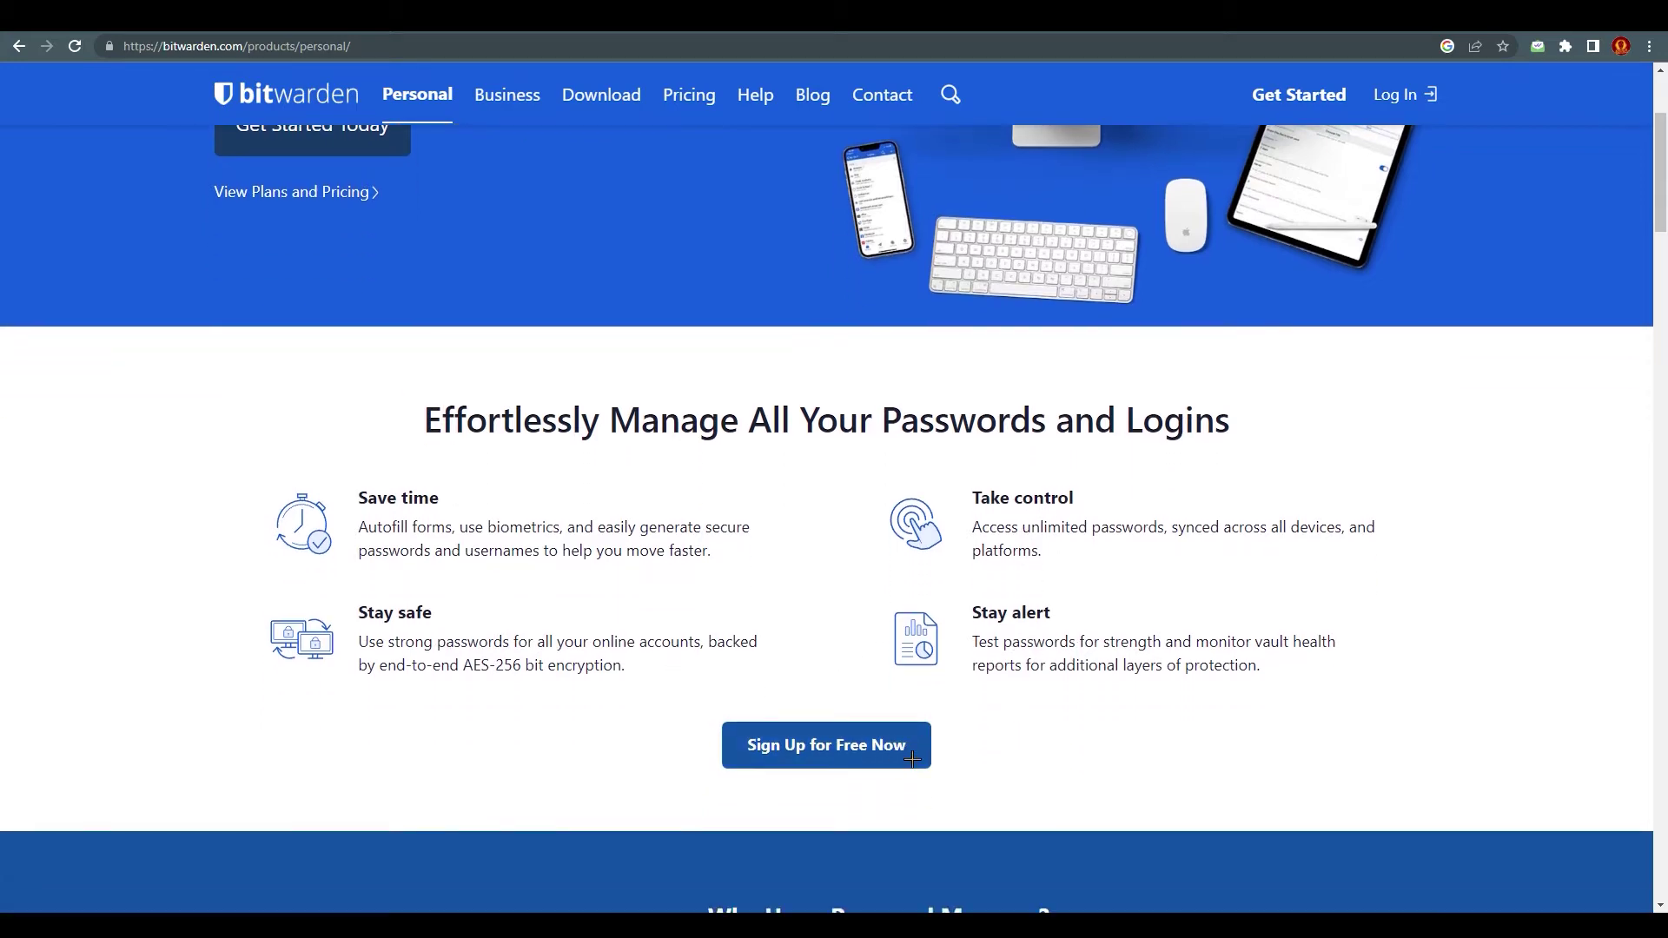
{"action": "scroll", "coordinate": [816, 680], "scroll_direction": "up", "scroll_amount": 3}
Look over the Business product page, then return to the Bitwarden home page
{"action": "left_click", "coordinate": [506, 95]}
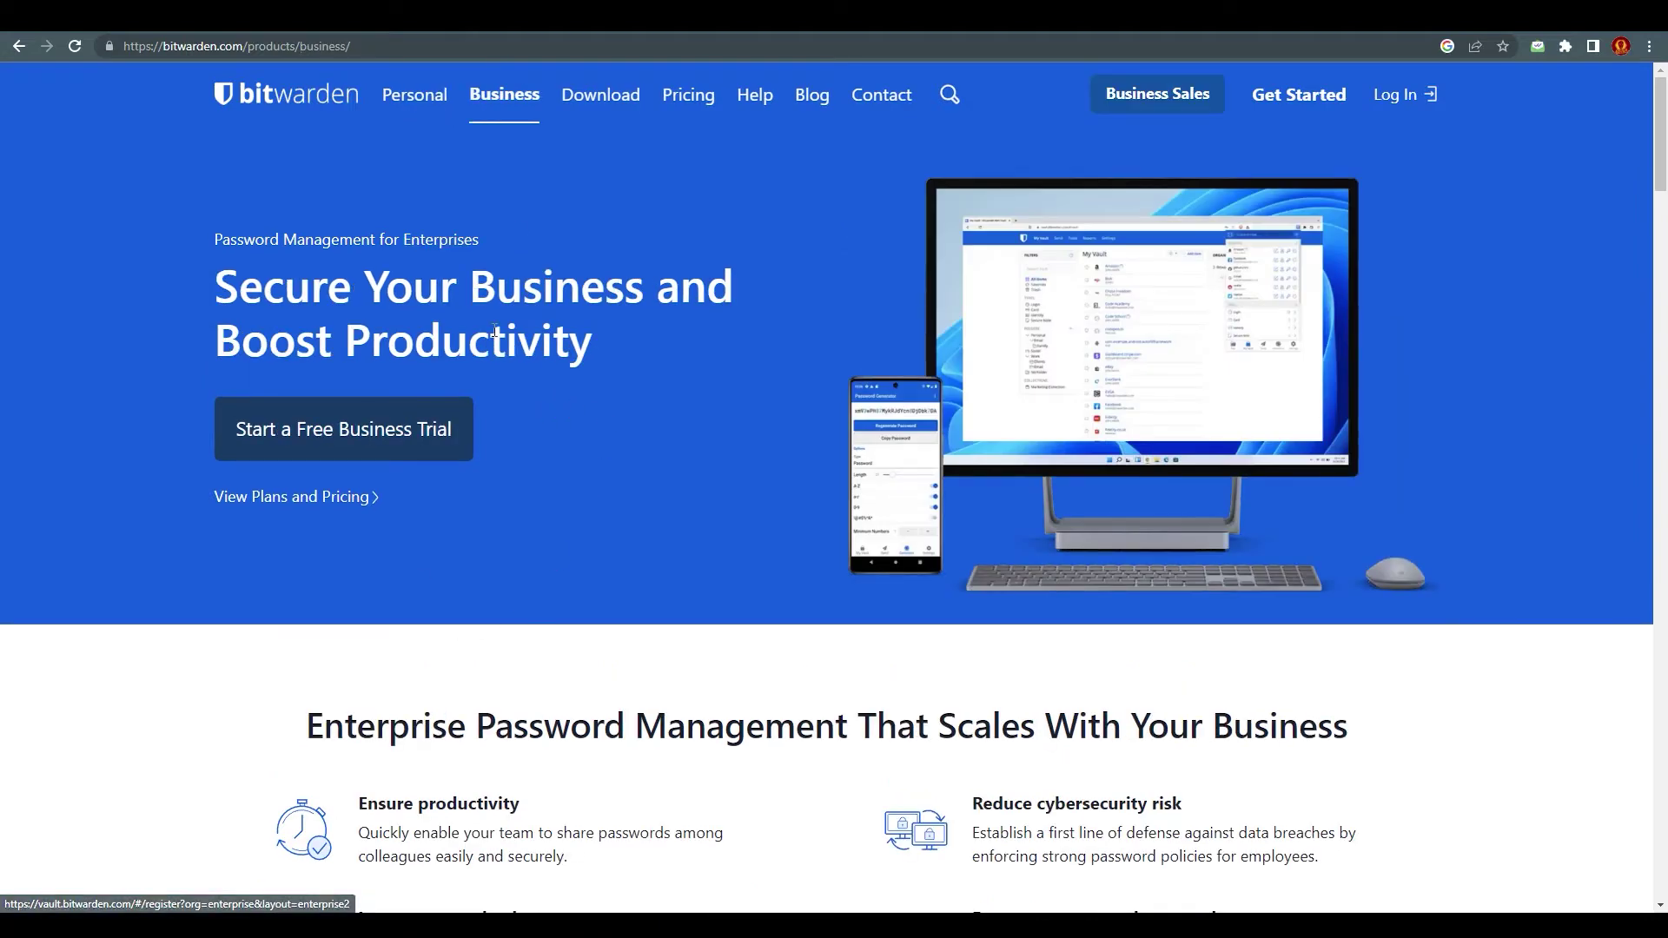
{"action": "scroll", "coordinate": [677, 547], "scroll_direction": "down", "scroll_amount": 3}
{"action": "scroll", "coordinate": [608, 616], "scroll_direction": "up", "scroll_amount": 3}
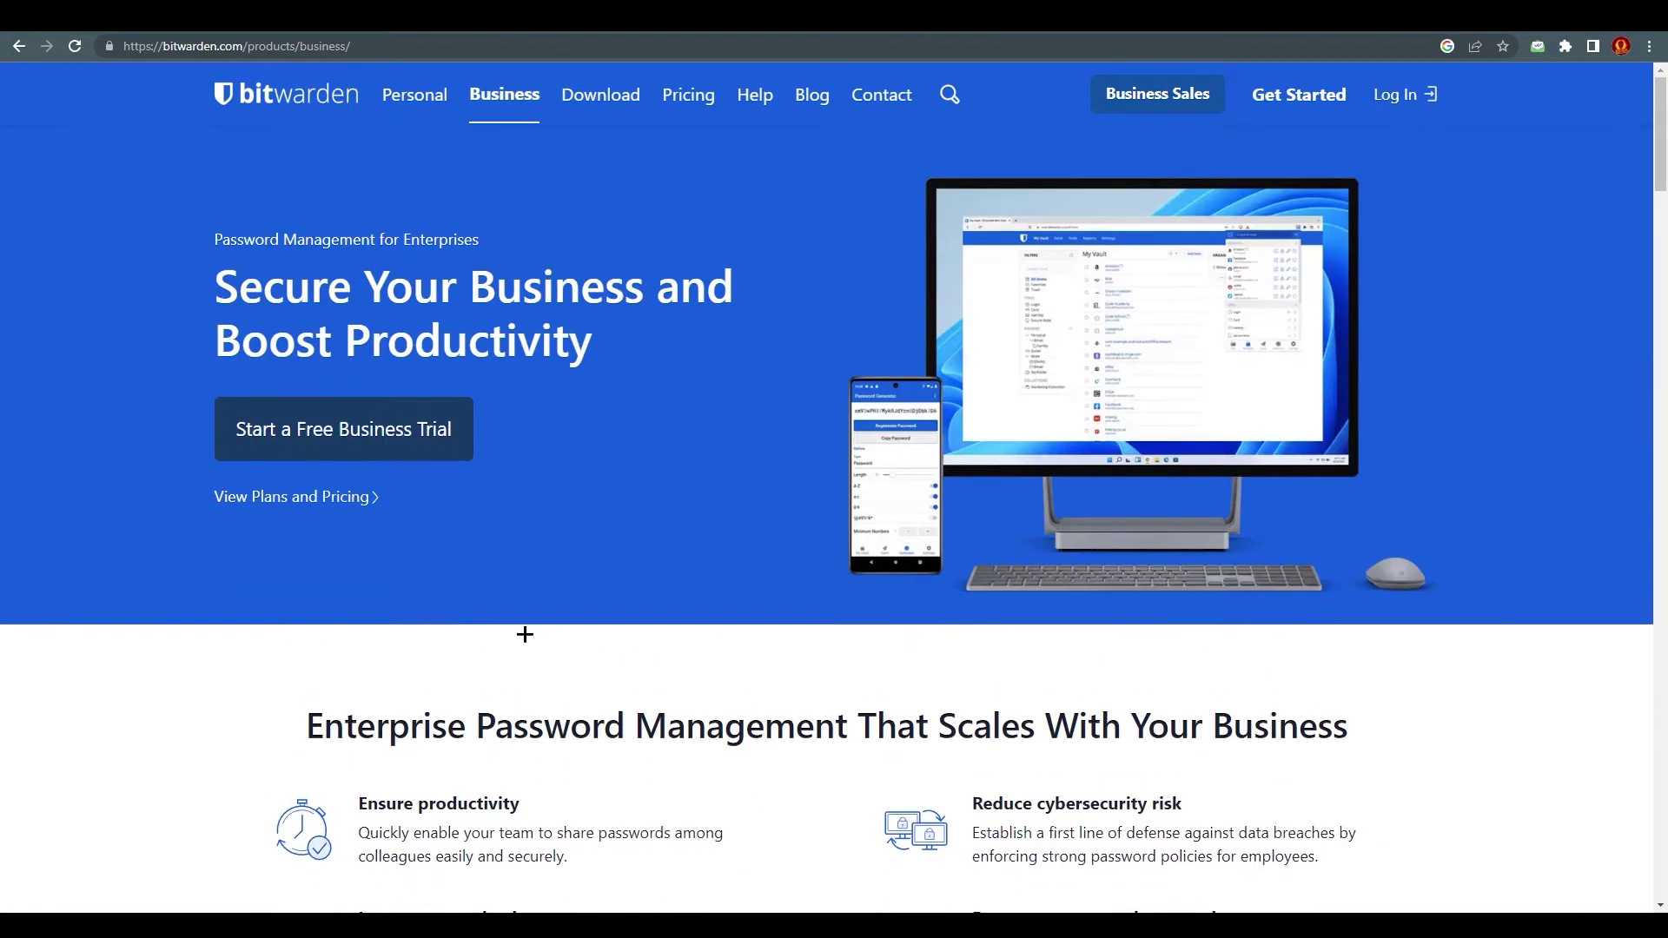
{"action": "left_click", "coordinate": [298, 99]}
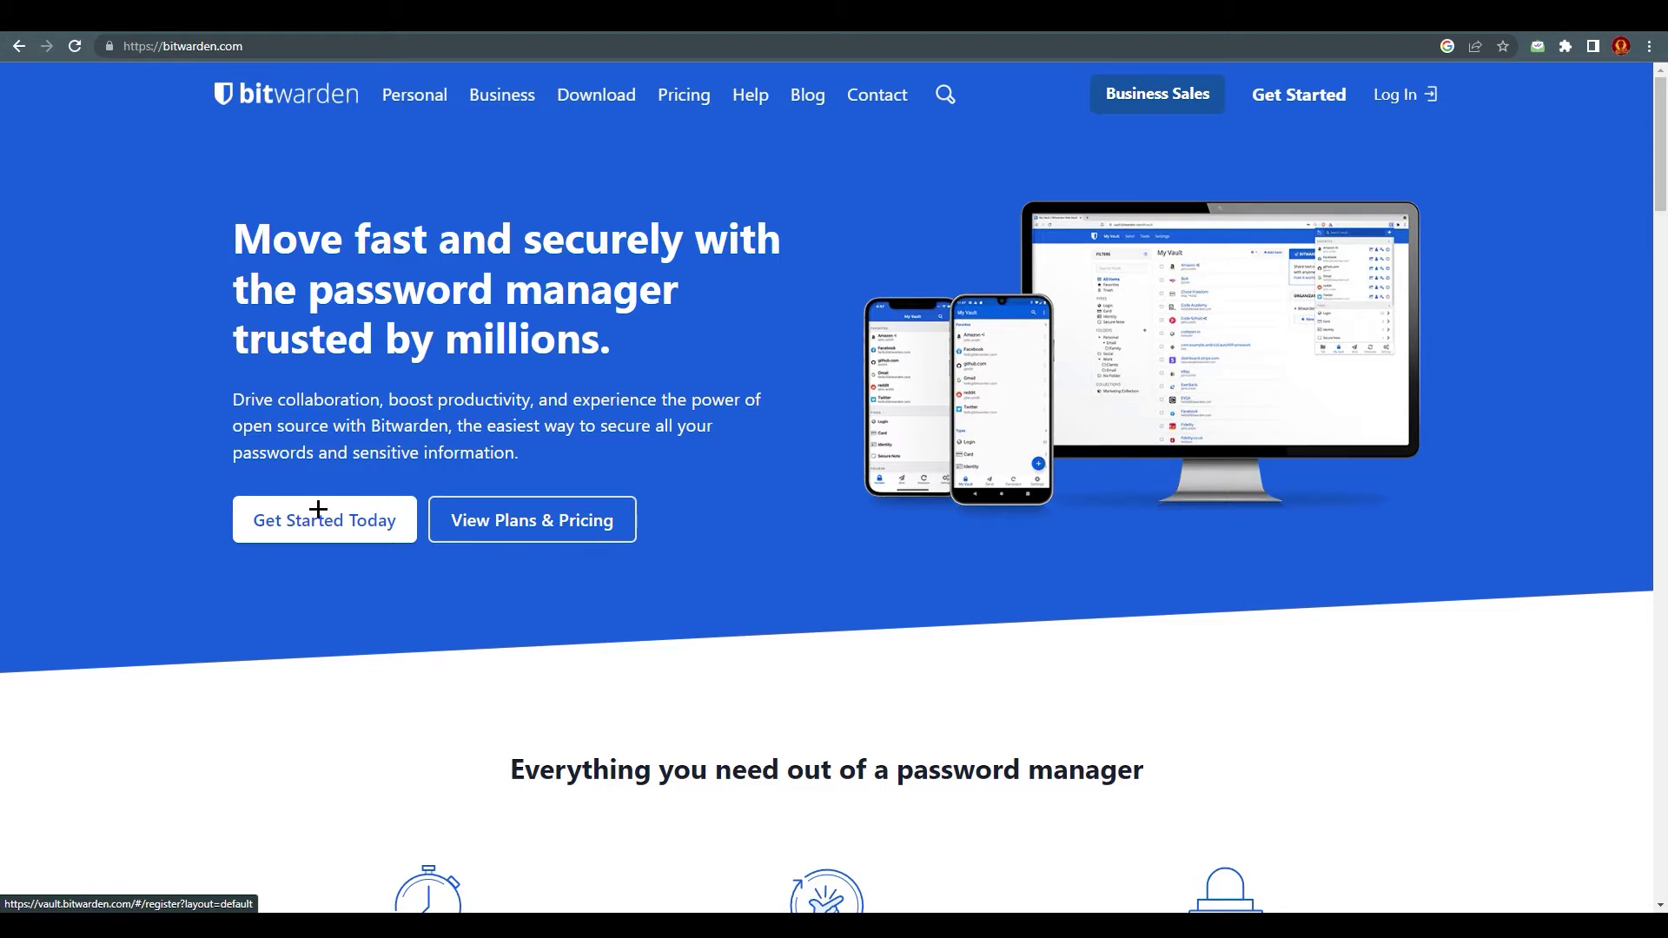
{"action": "key", "text": "alt"}
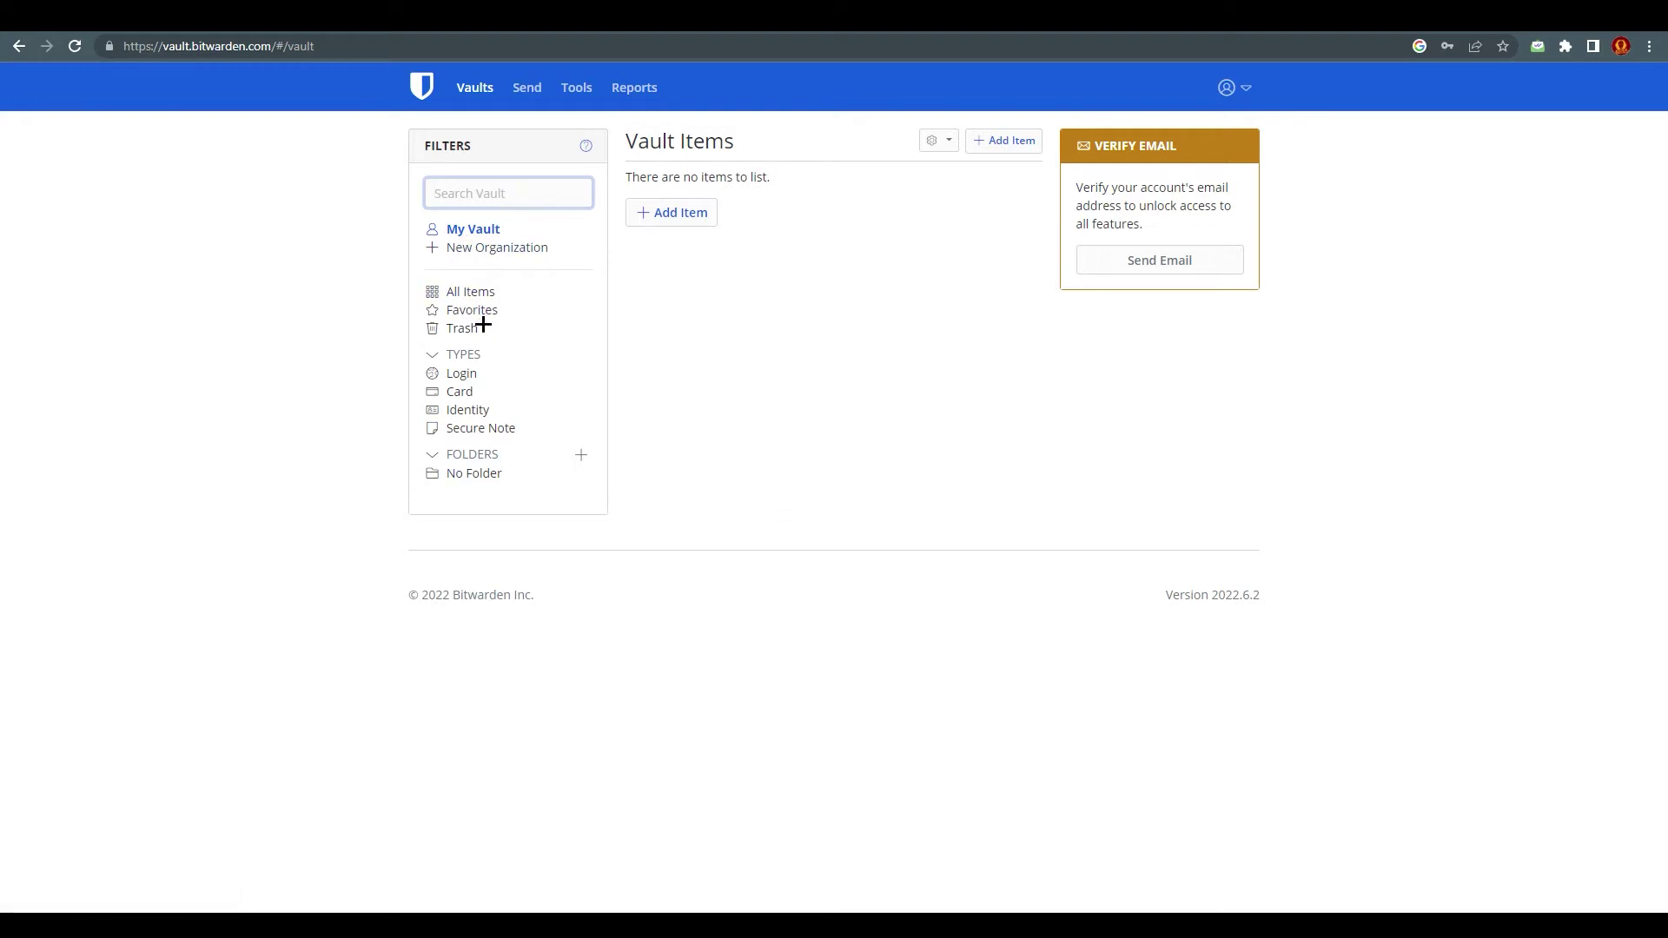
Scroll through the New Organization plan options, then go back to the vault
{"action": "left_click", "coordinate": [513, 248]}
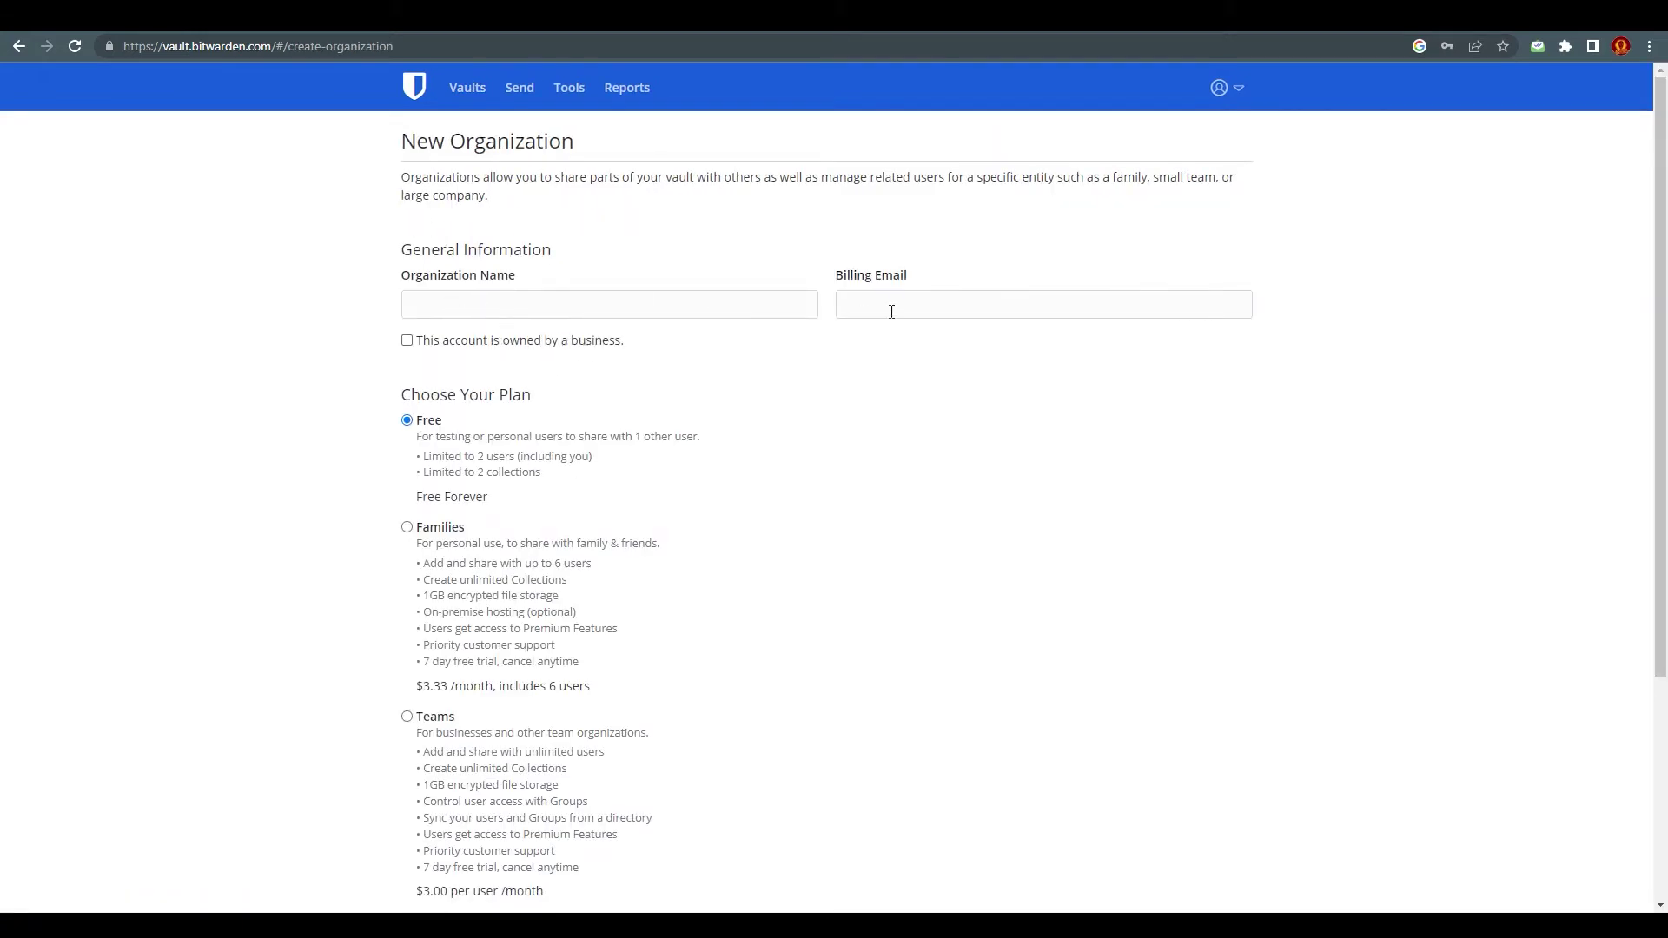
{"action": "scroll", "coordinate": [530, 425], "scroll_direction": "down", "scroll_amount": 2}
{"action": "scroll", "coordinate": [529, 425], "scroll_direction": "down", "scroll_amount": 2}
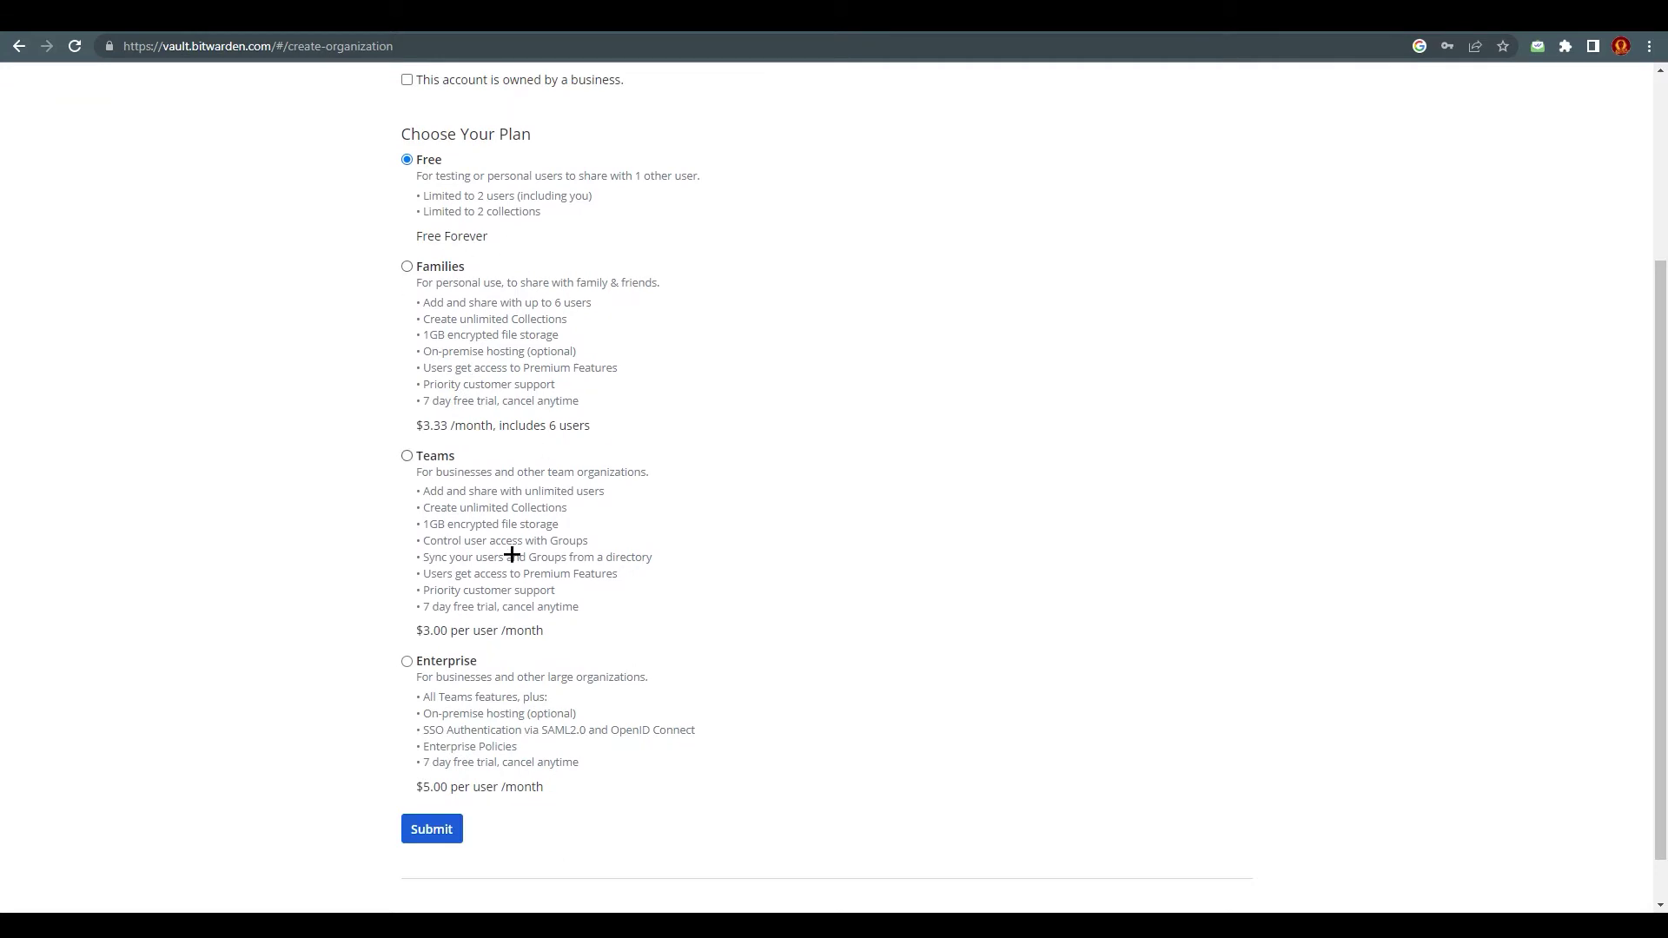
{"action": "scroll", "coordinate": [621, 398], "scroll_direction": "up", "scroll_amount": 4}
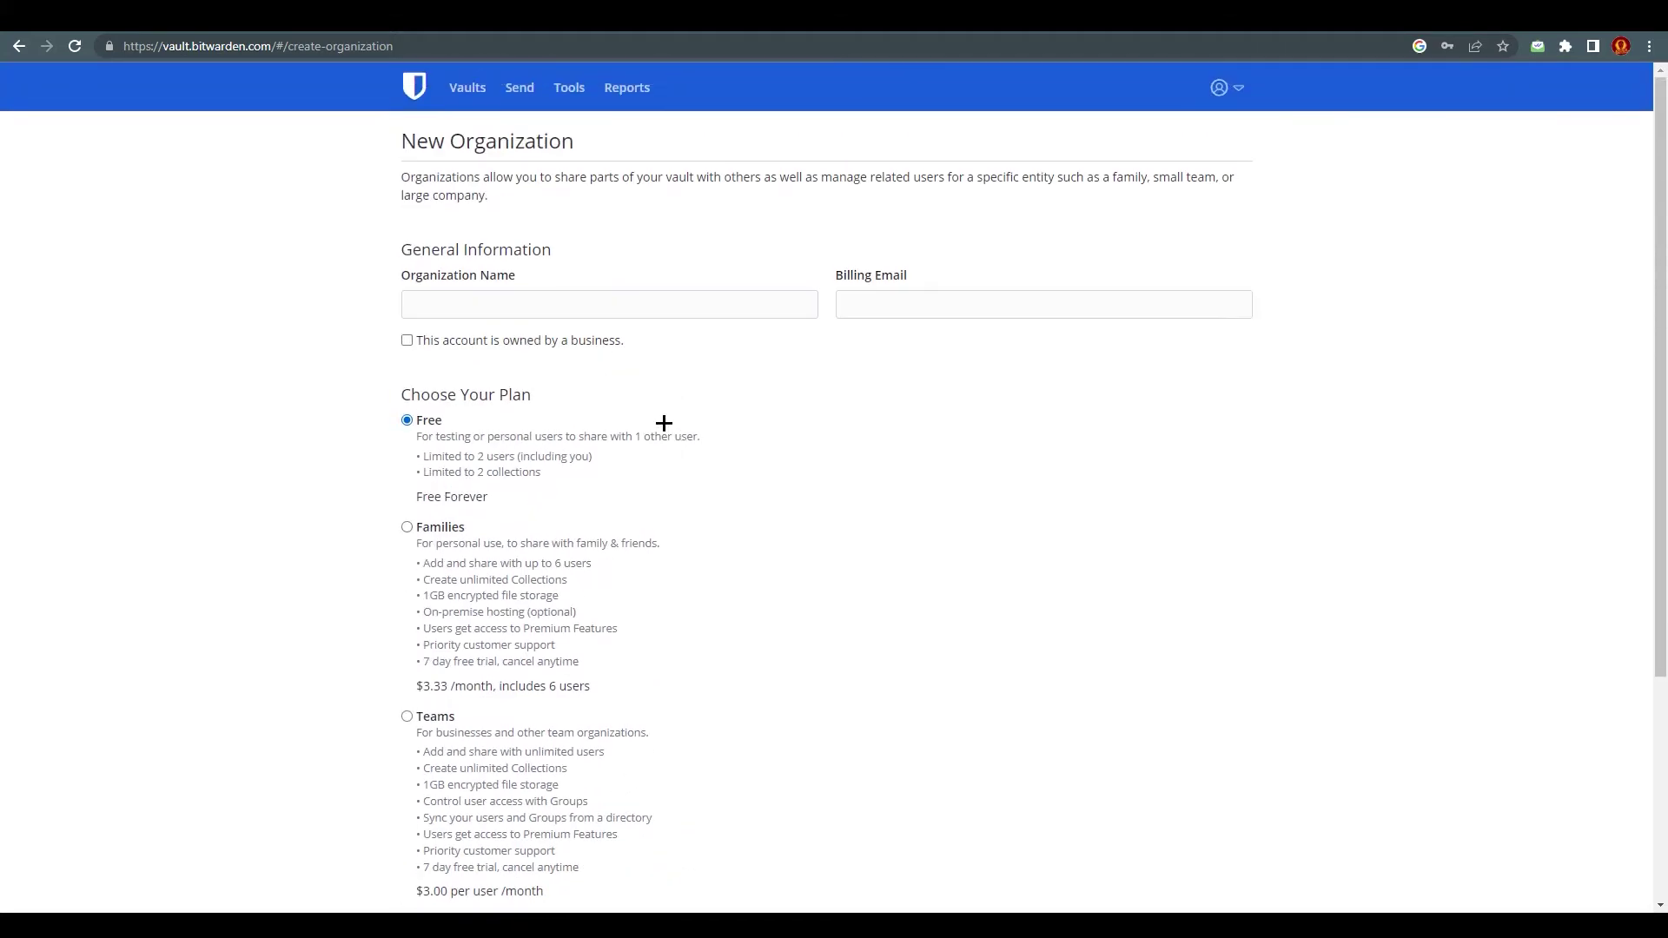
{"action": "key", "text": "alt+Left"}
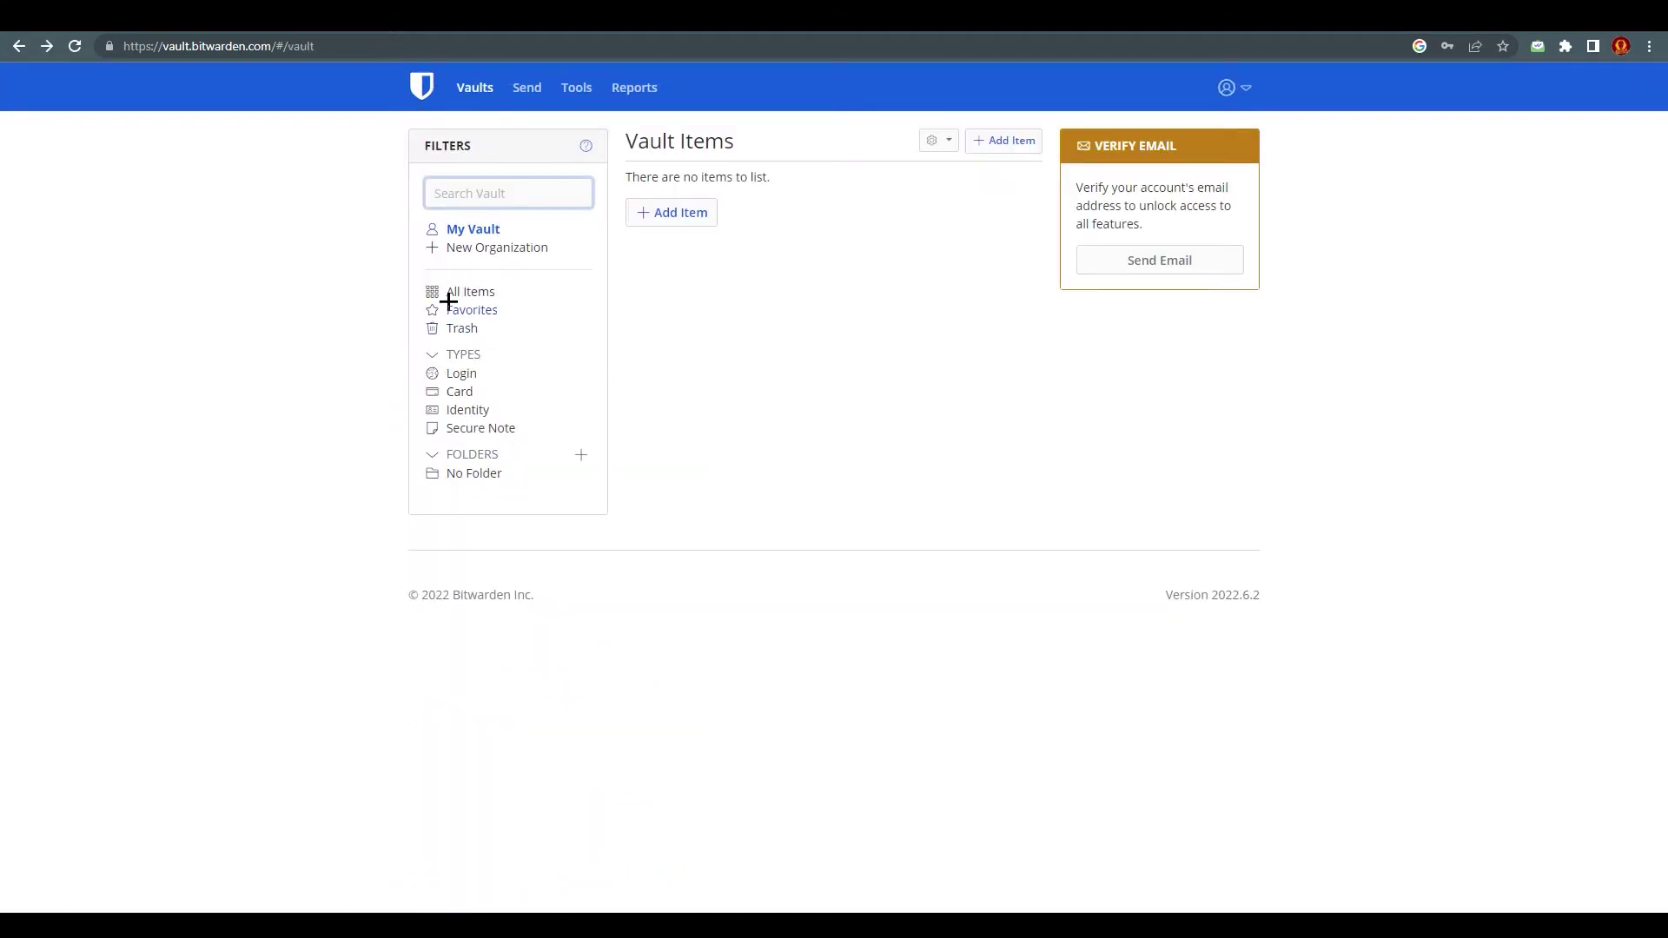
View All Items, Favorites, Trash, Login, Card, Identity, Secure Note and No Folder filters
{"action": "left_click", "coordinate": [463, 290]}
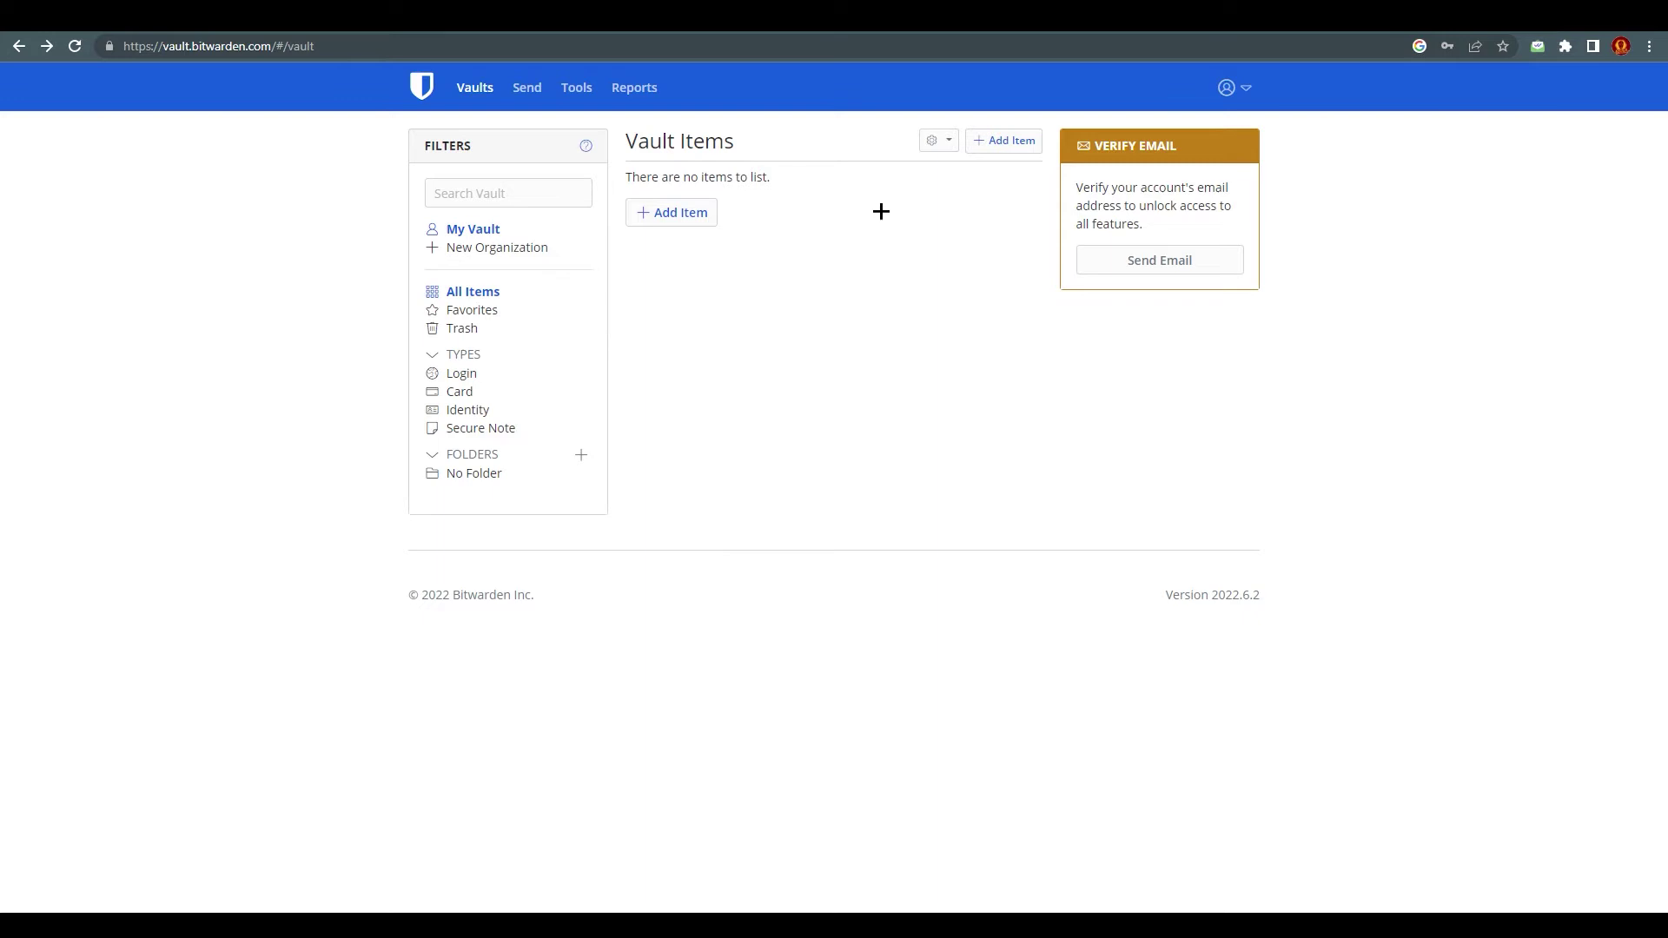
{"action": "left_click", "coordinate": [471, 311]}
{"action": "left_click", "coordinate": [462, 329]}
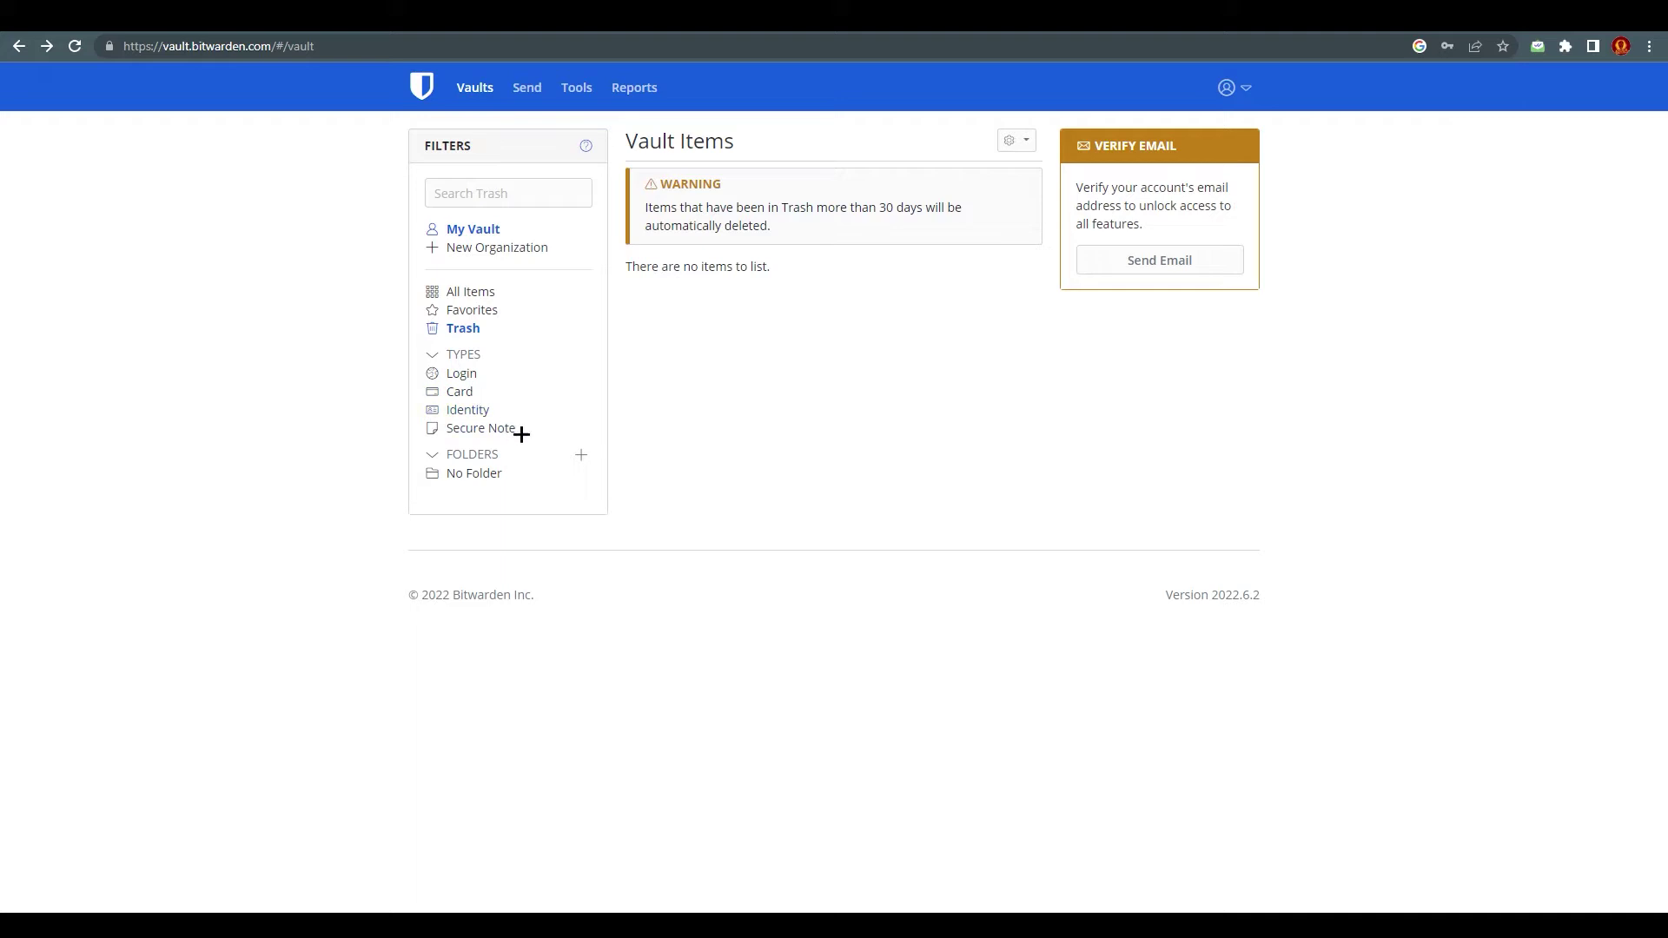
{"action": "left_click", "coordinate": [464, 374]}
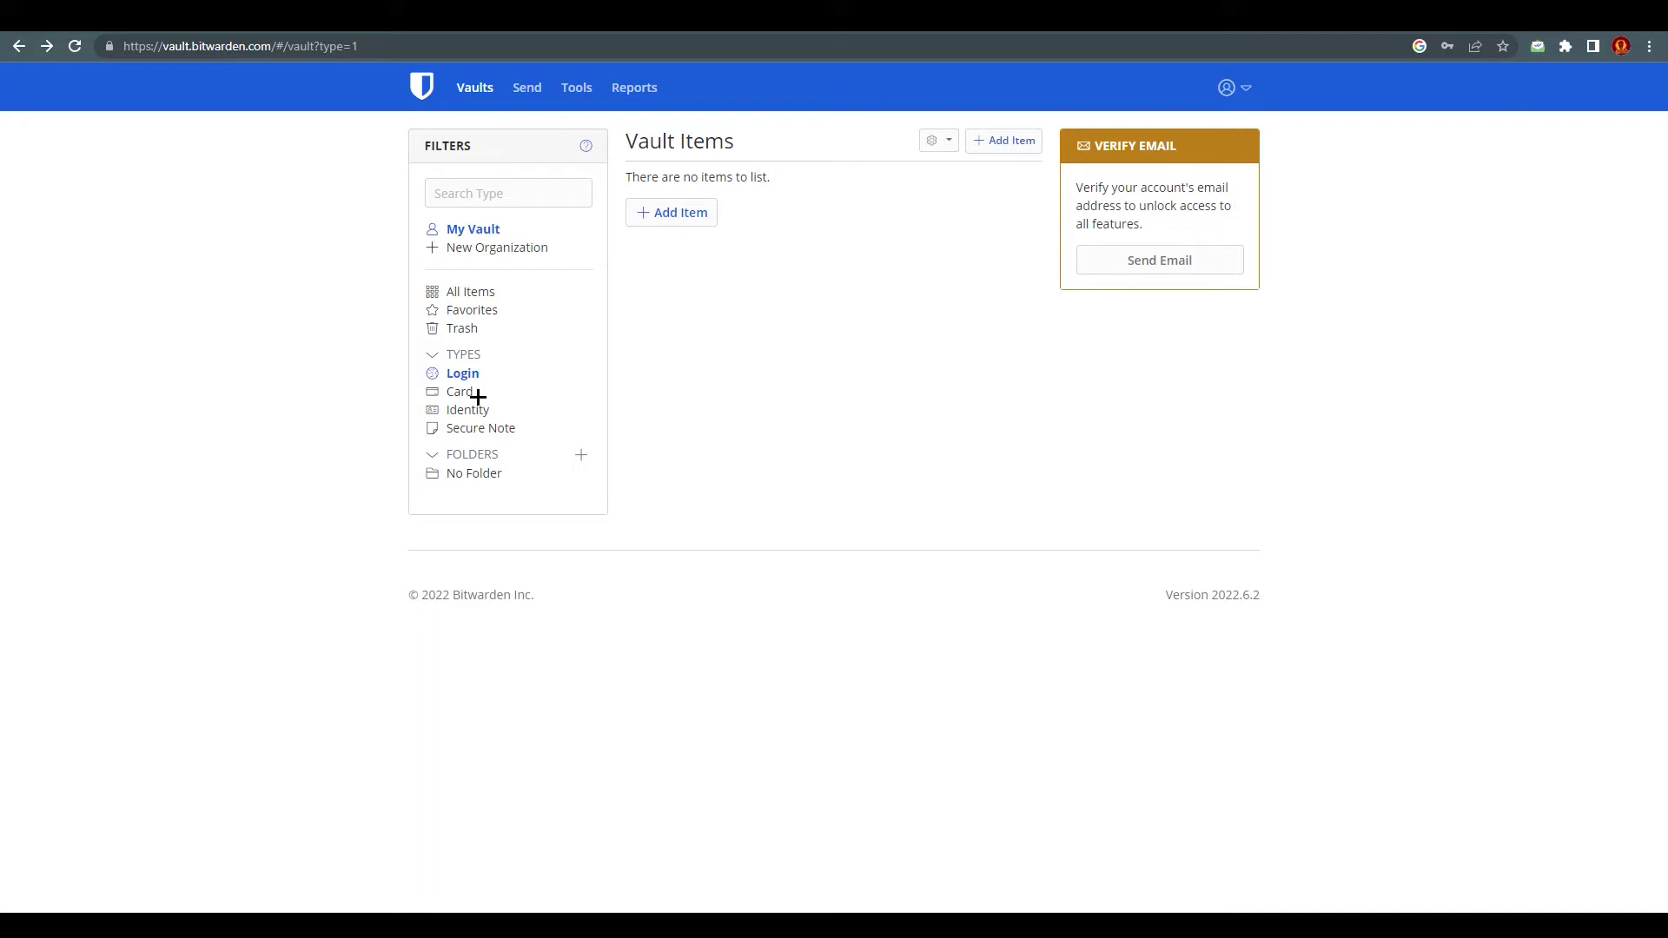
{"action": "left_click", "coordinate": [460, 392]}
{"action": "left_click", "coordinate": [466, 411]}
{"action": "left_click", "coordinate": [491, 433]}
{"action": "left_click", "coordinate": [489, 473]}
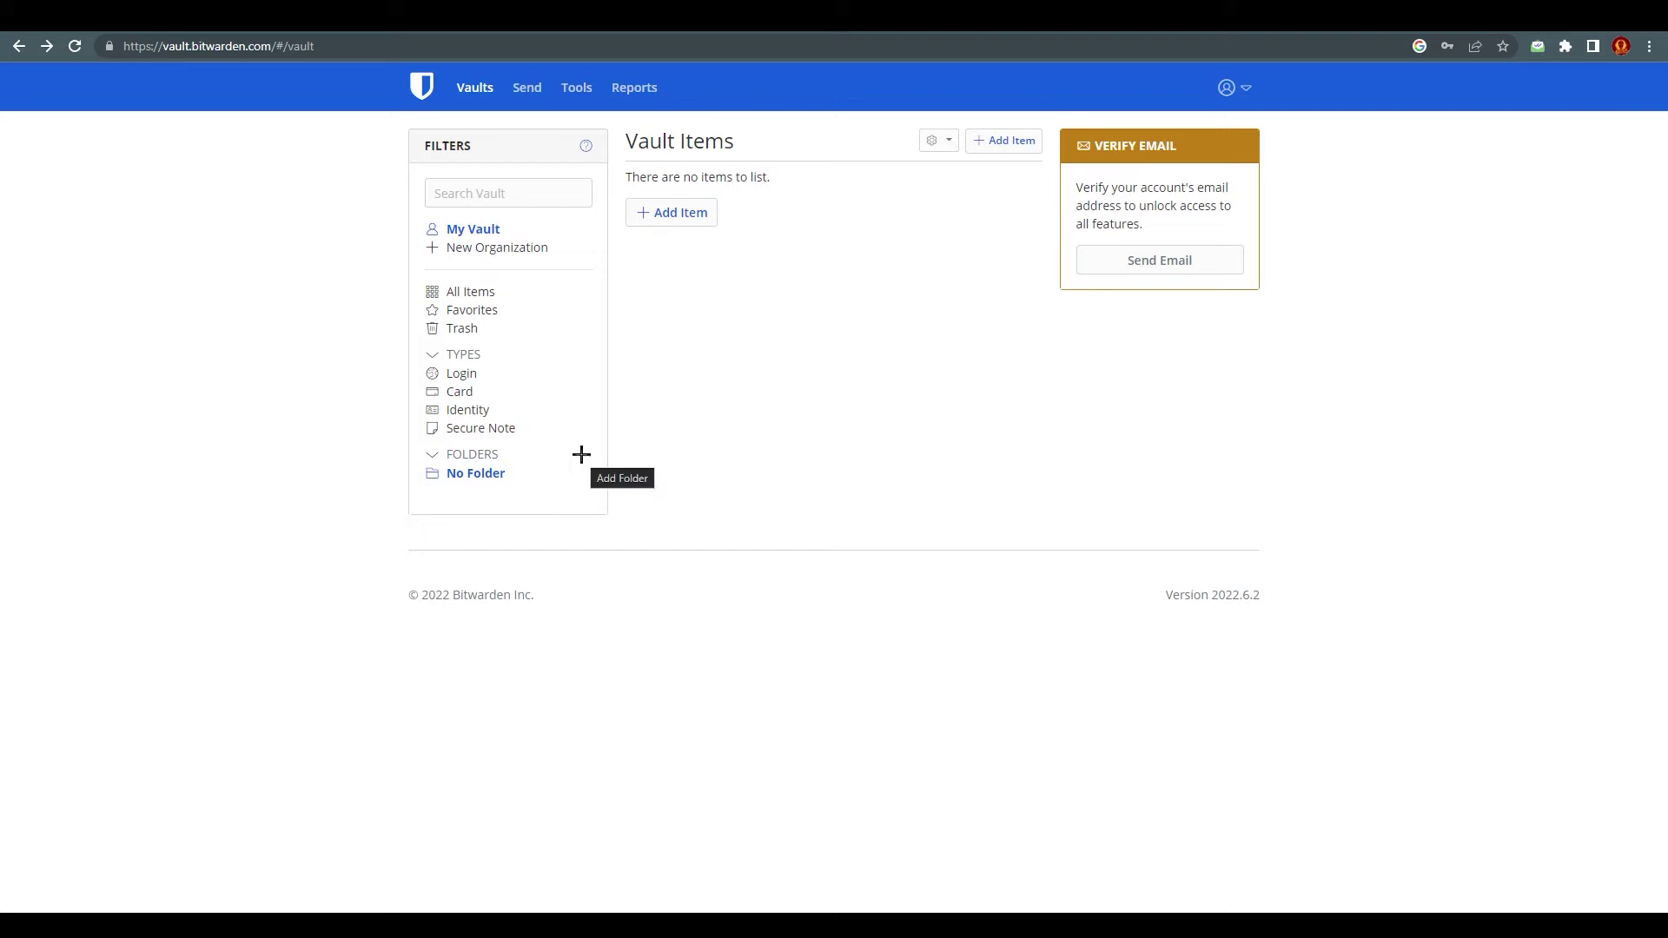
Start a new folder and cancel it, then open the Send section
{"action": "left_click", "coordinate": [581, 454]}
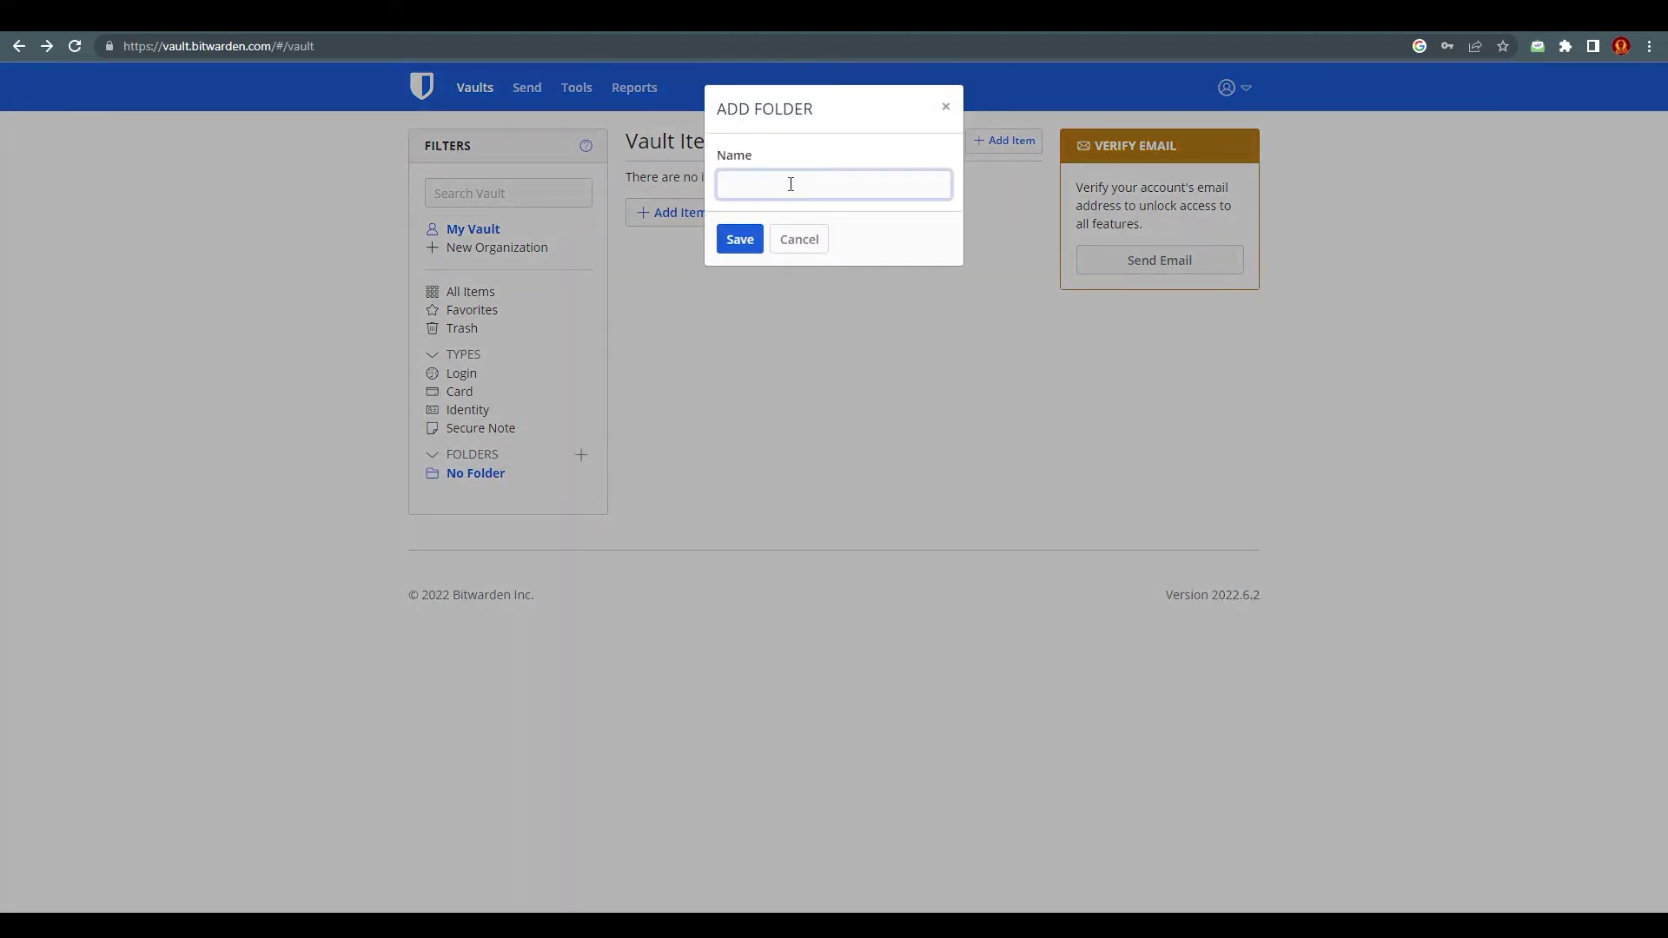
{"action": "left_click", "coordinate": [798, 241]}
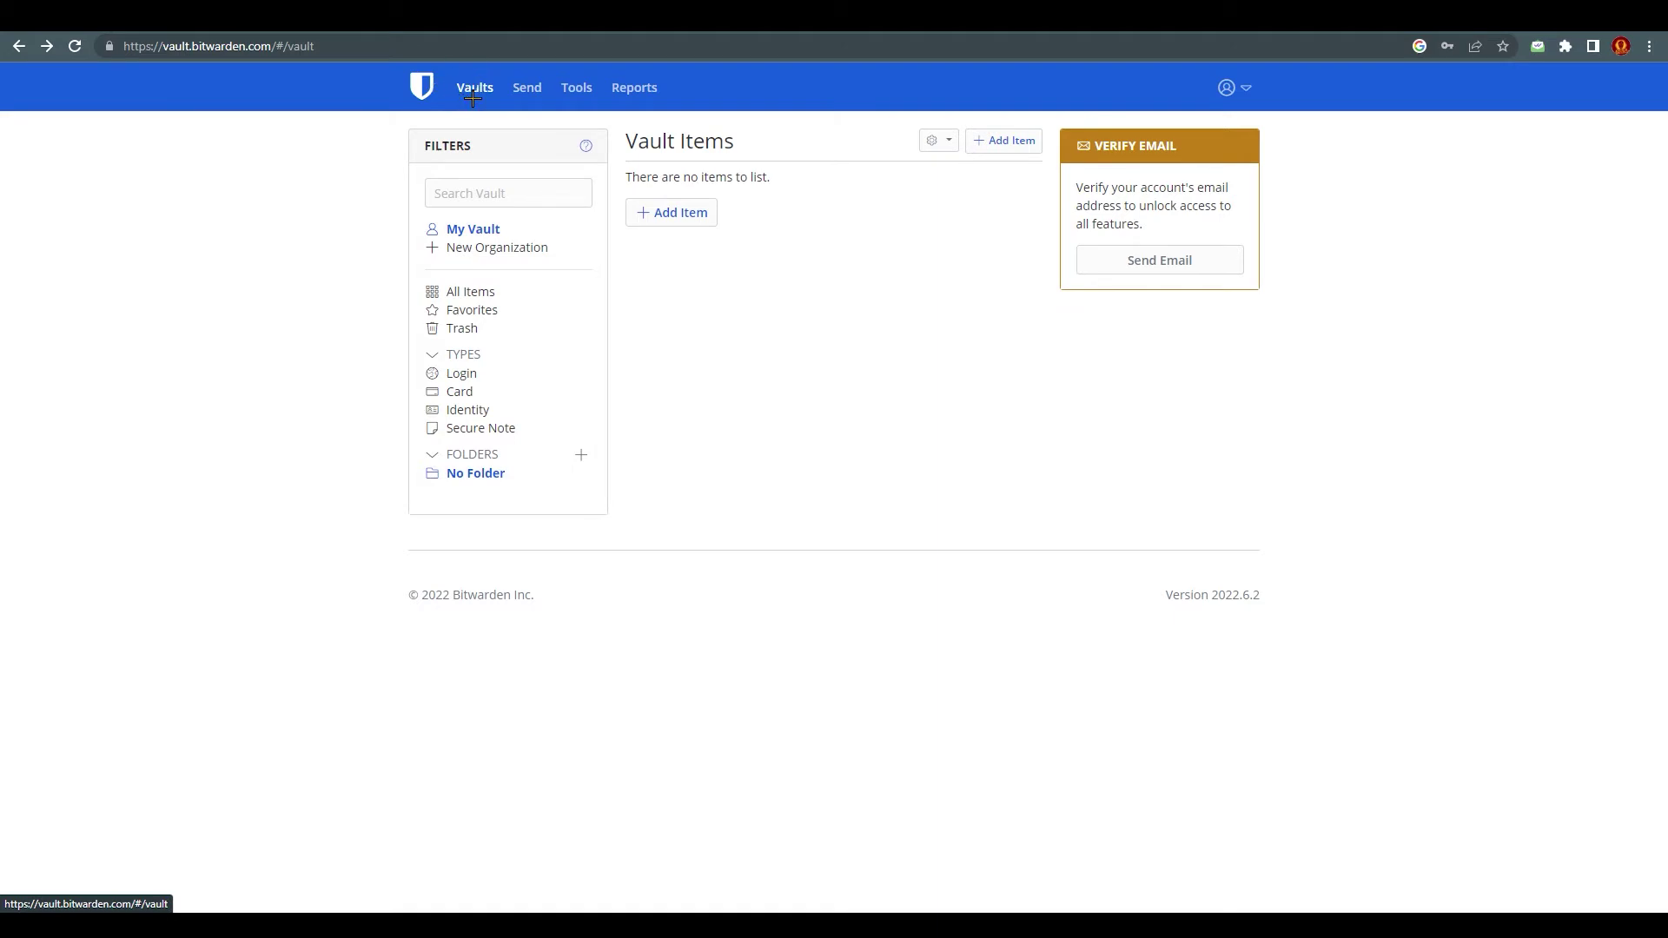
{"action": "left_click", "coordinate": [530, 88]}
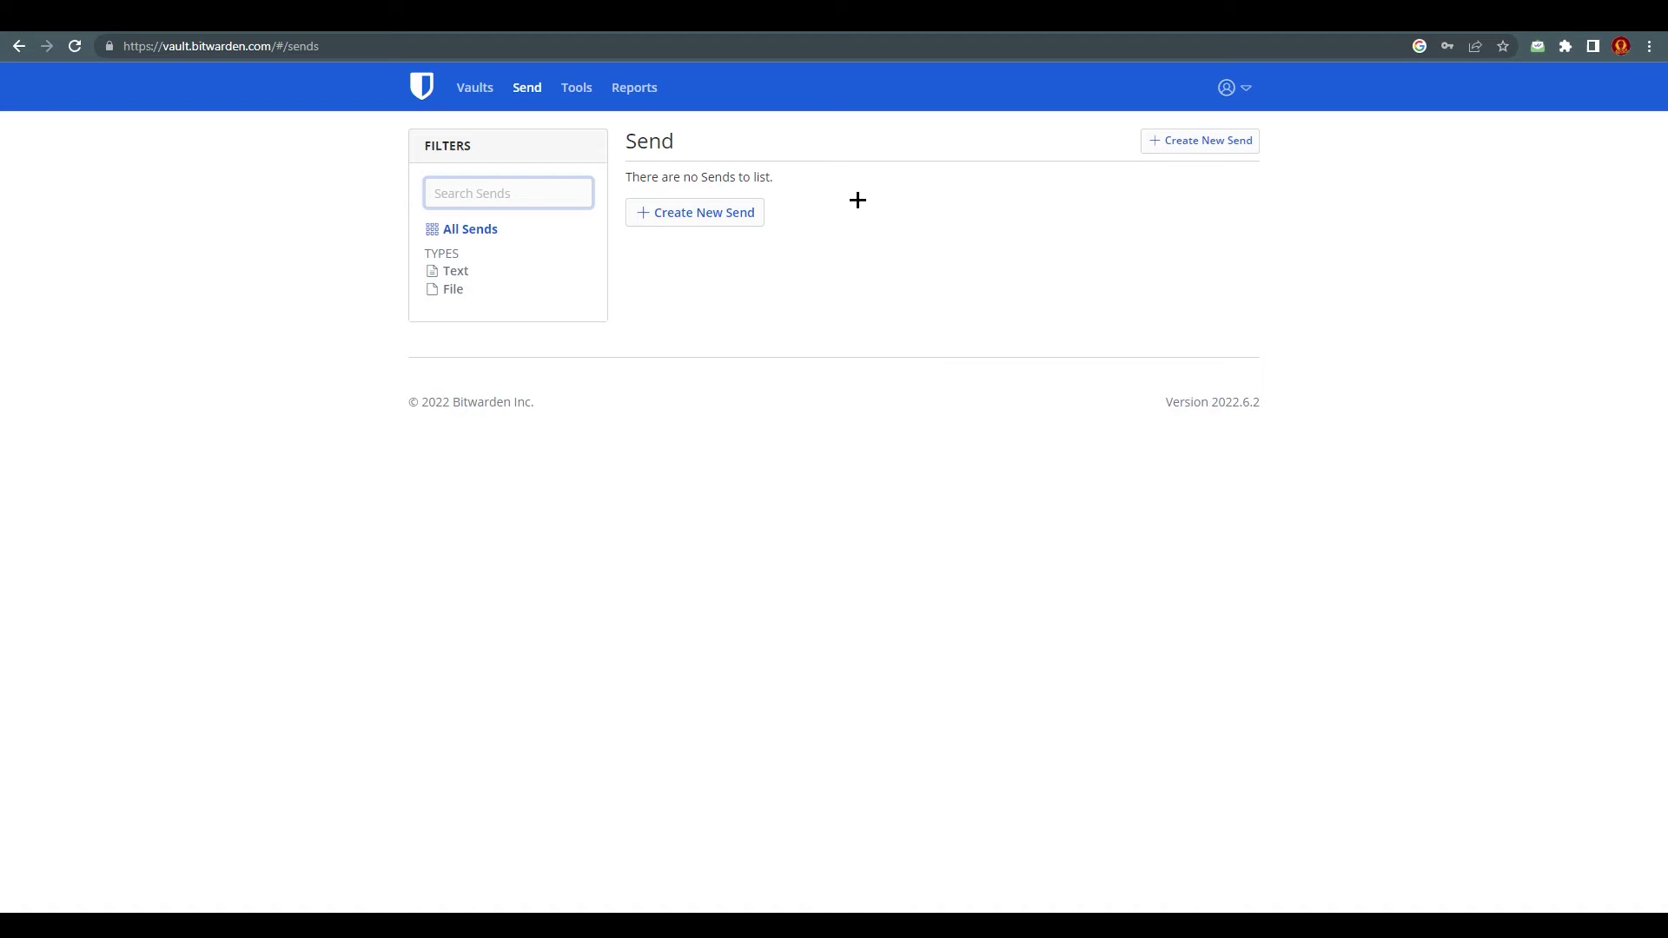
{"action": "right_click", "coordinate": [449, 276]}
{"action": "key", "text": "Escape"}
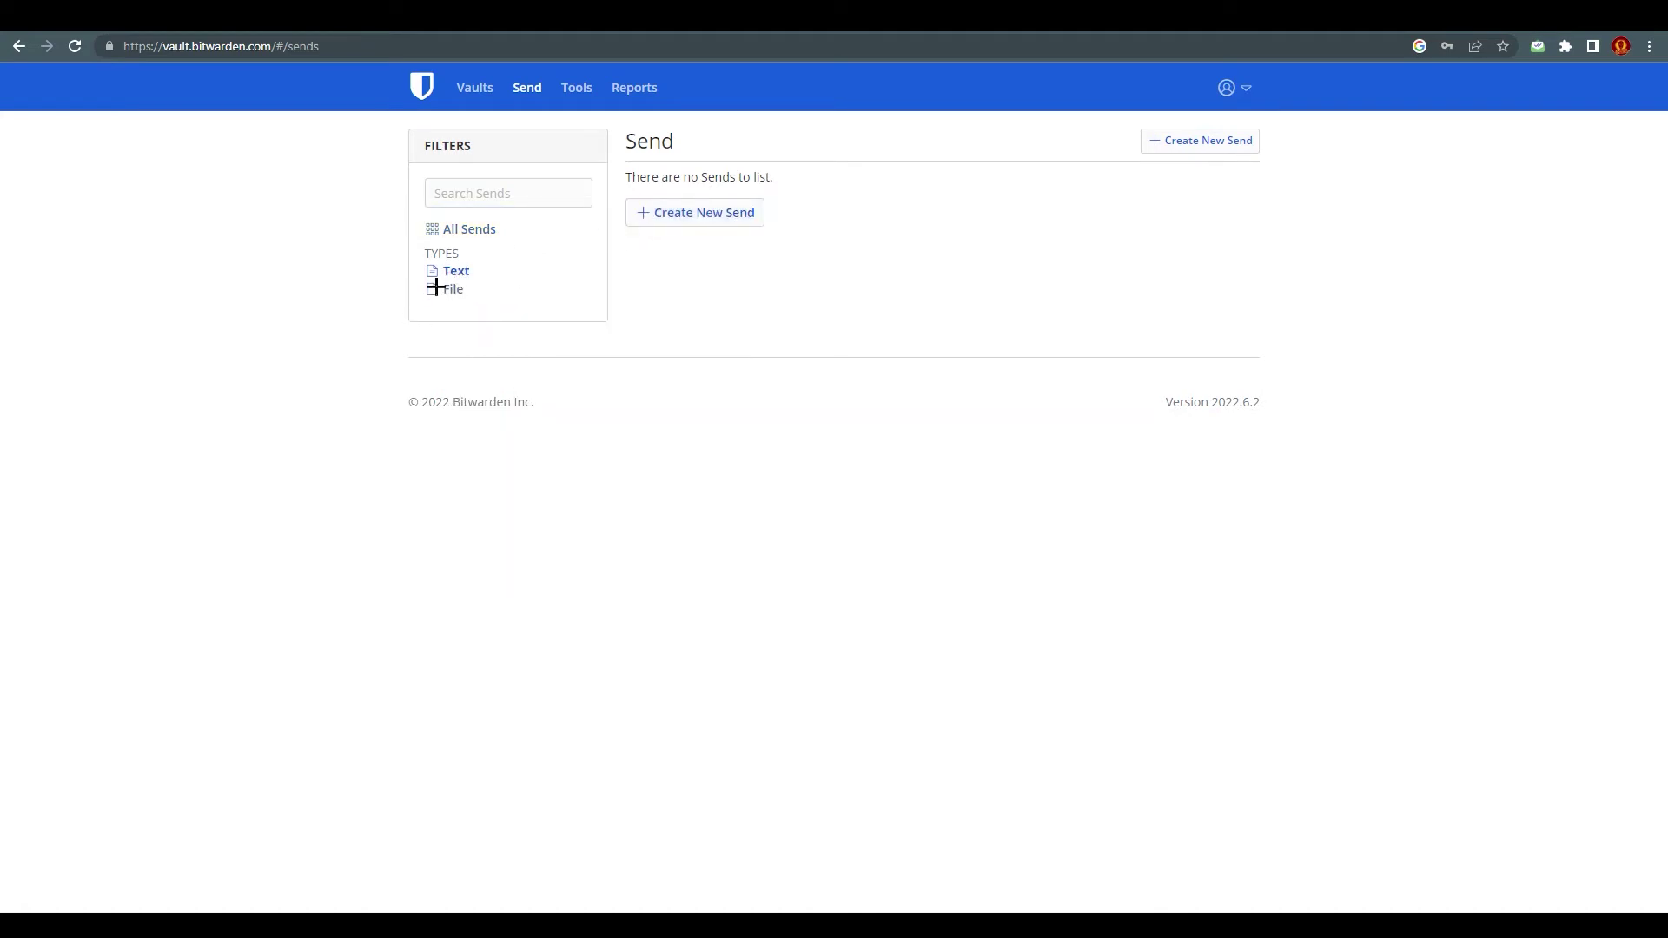
Filter Sends by File and Text and preview the Create New Send form, then open Tools
{"action": "left_click", "coordinate": [462, 288]}
{"action": "left_click", "coordinate": [460, 272]}
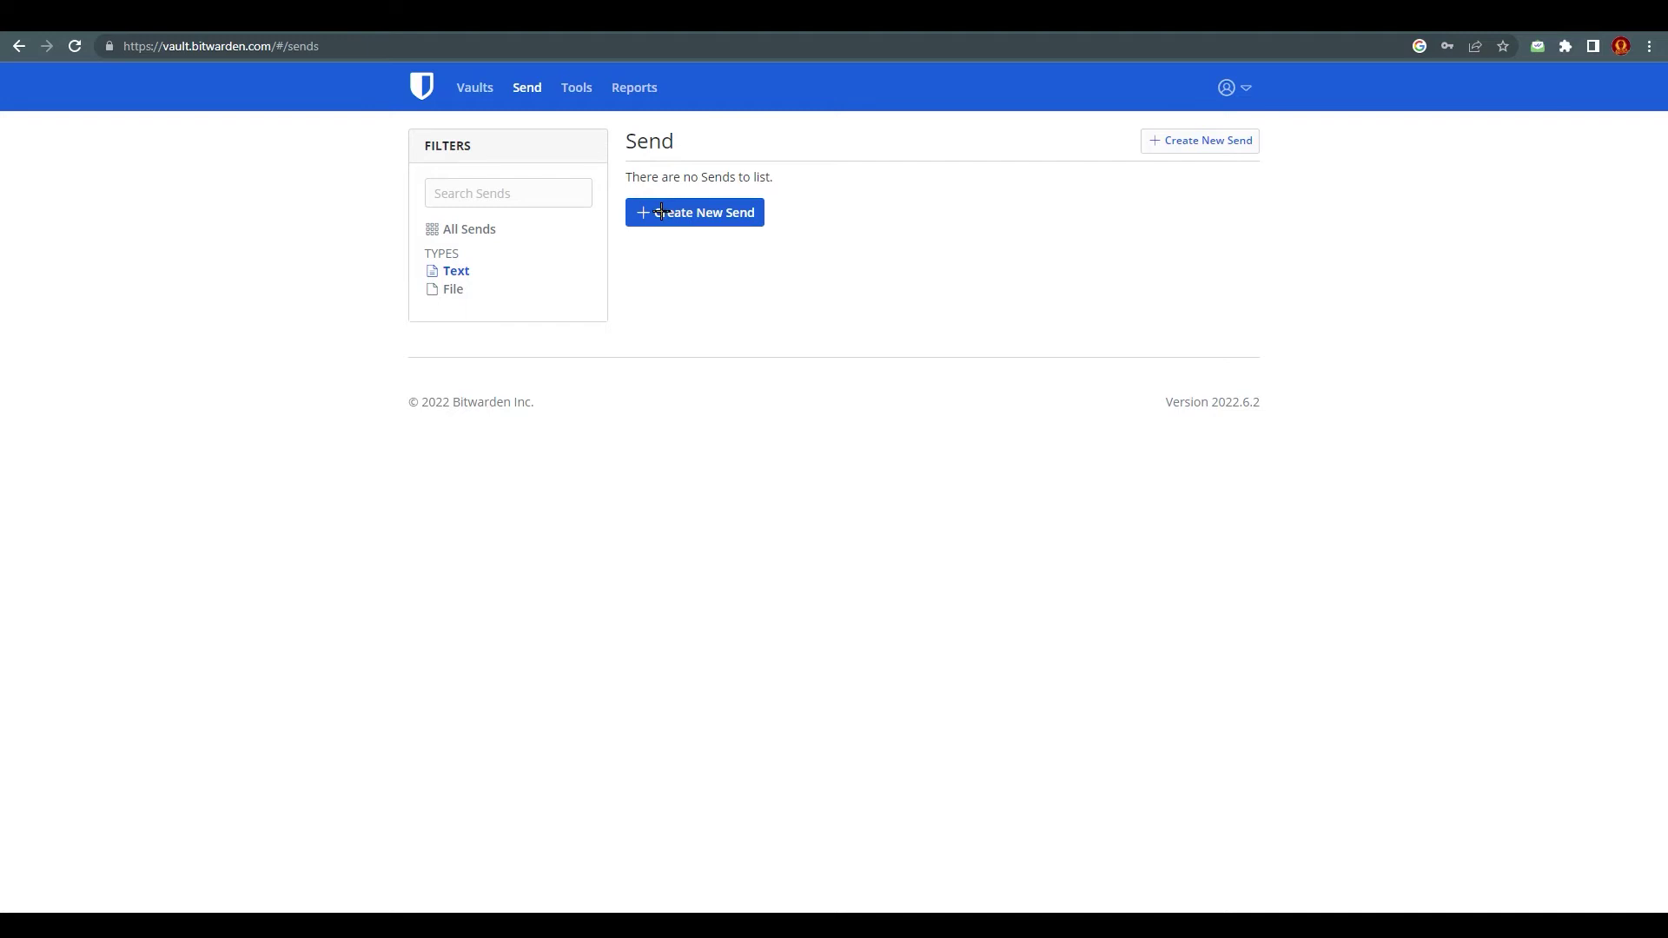
{"action": "left_click", "coordinate": [661, 212]}
{"action": "left_click", "coordinate": [1164, 108]}
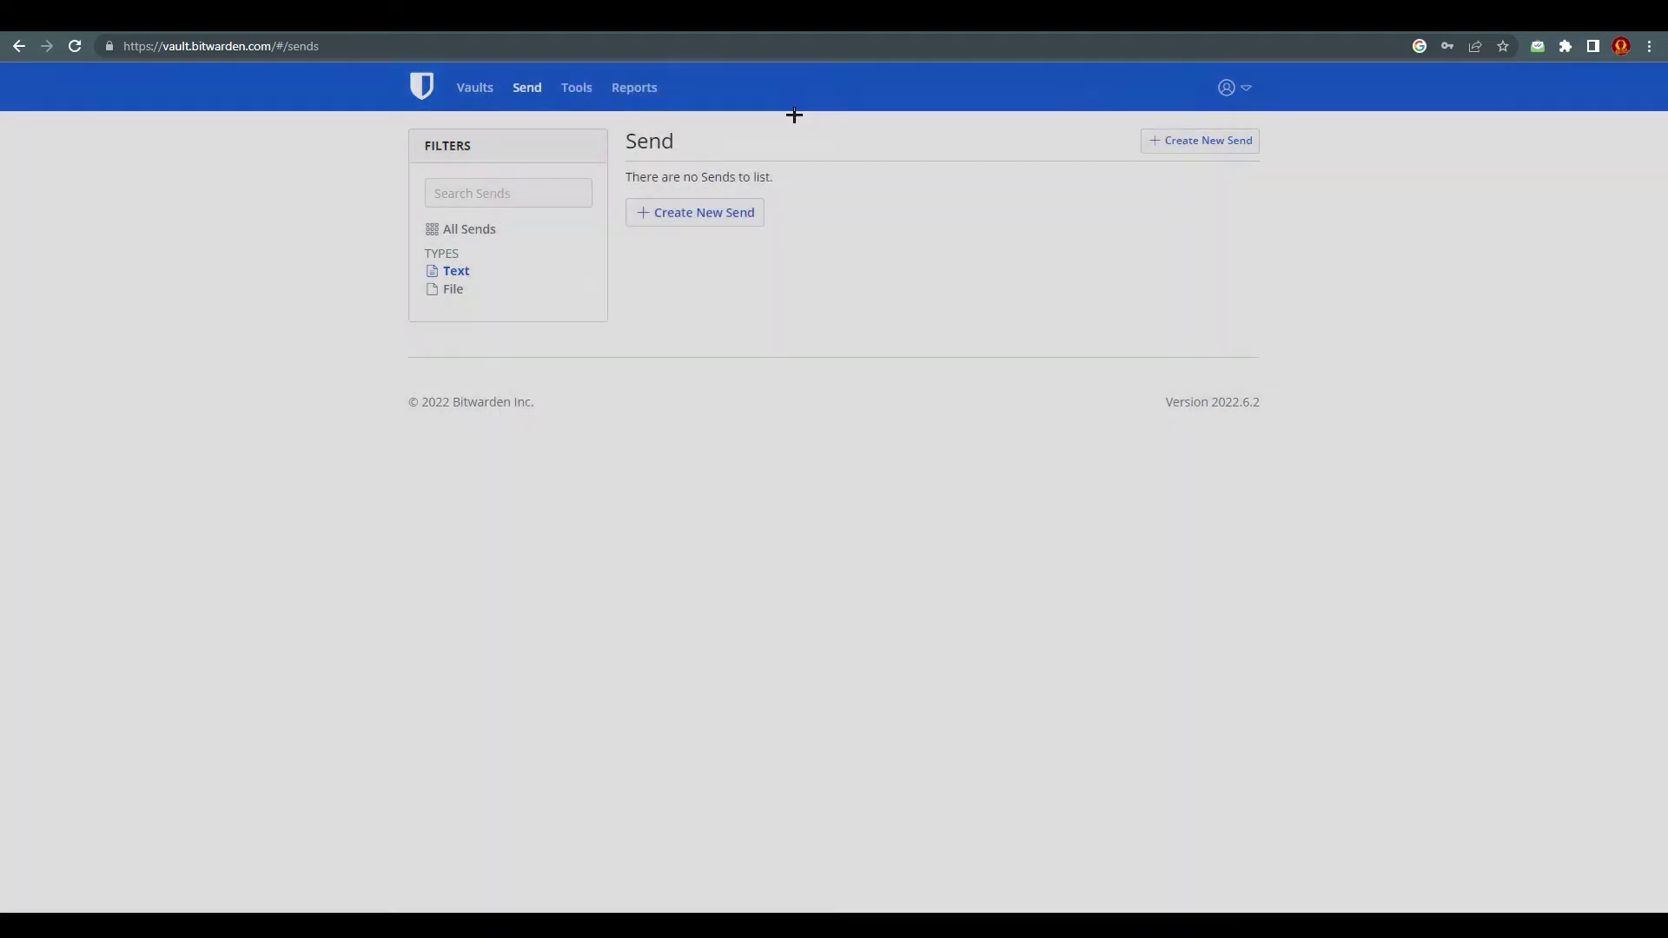
{"action": "left_click", "coordinate": [576, 88]}
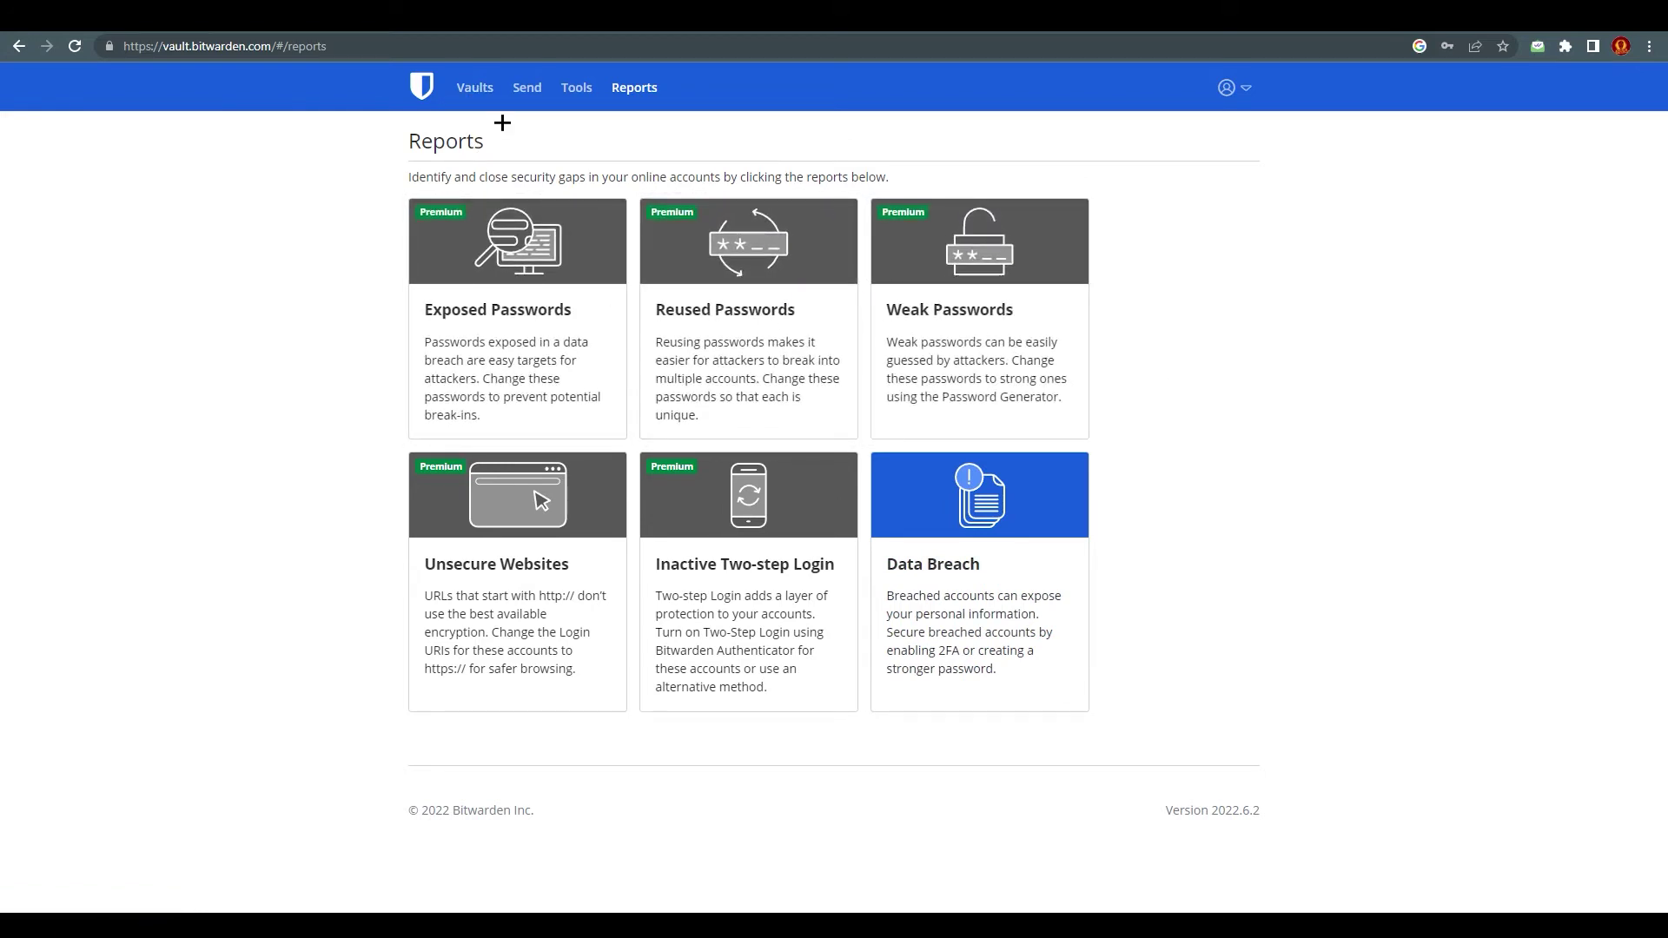
Leave the Reports page and return to the empty Vault Items list
{"action": "left_click", "coordinate": [469, 89]}
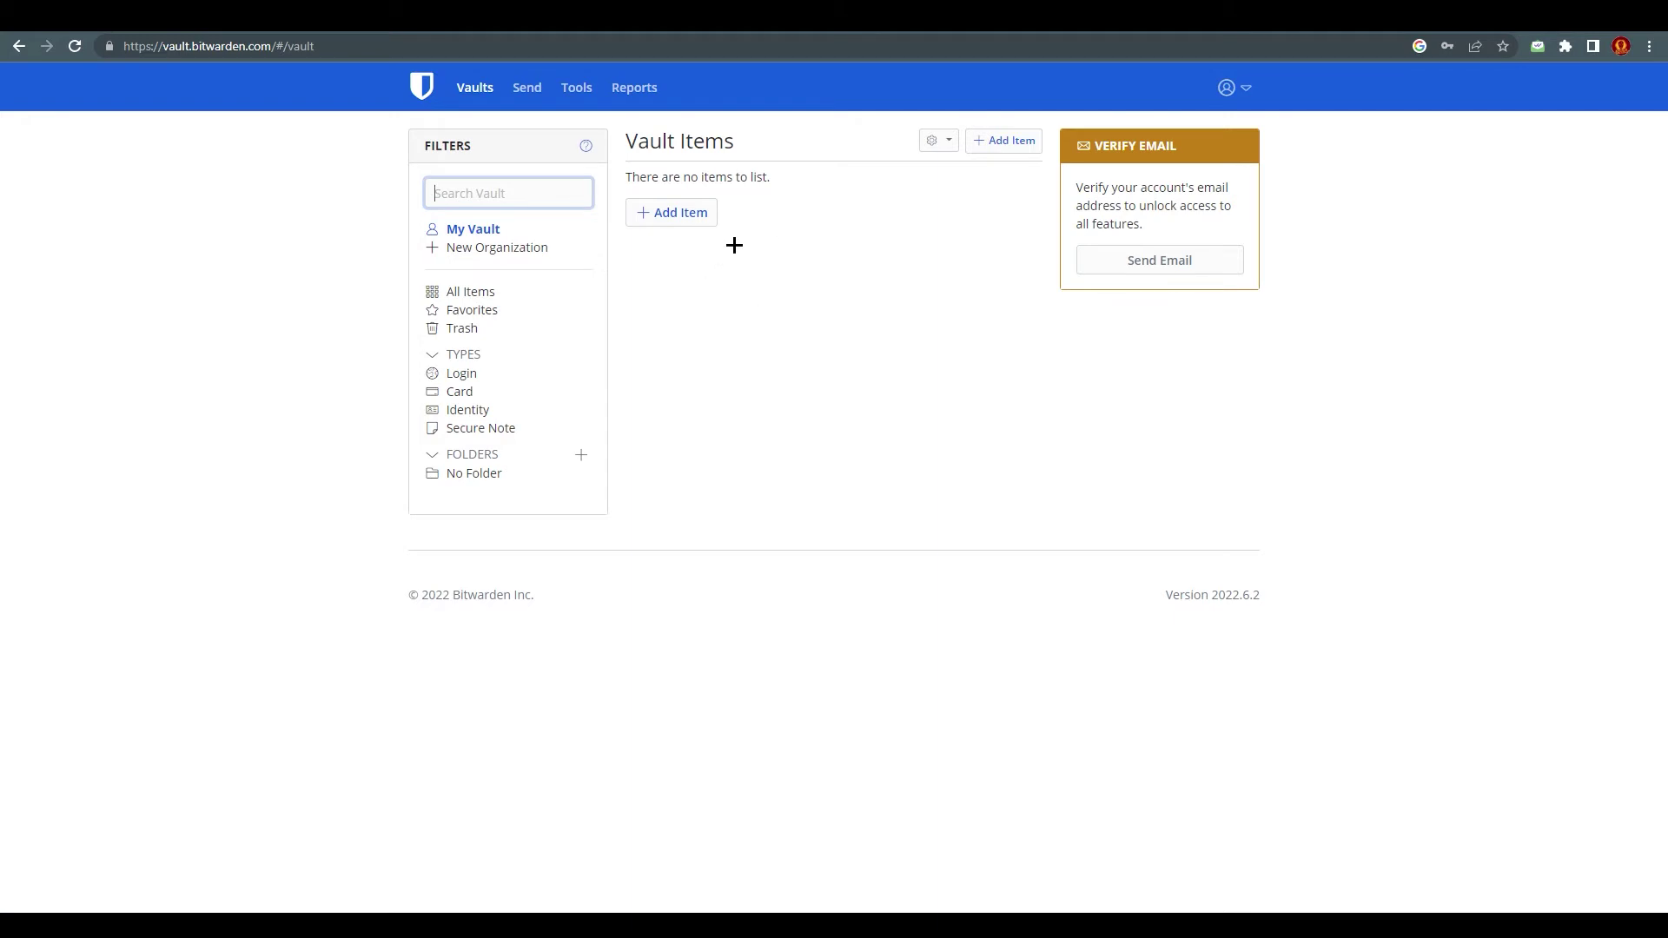
Start a new item, keeping type Login and folder No Folder
{"action": "left_click", "coordinate": [682, 223]}
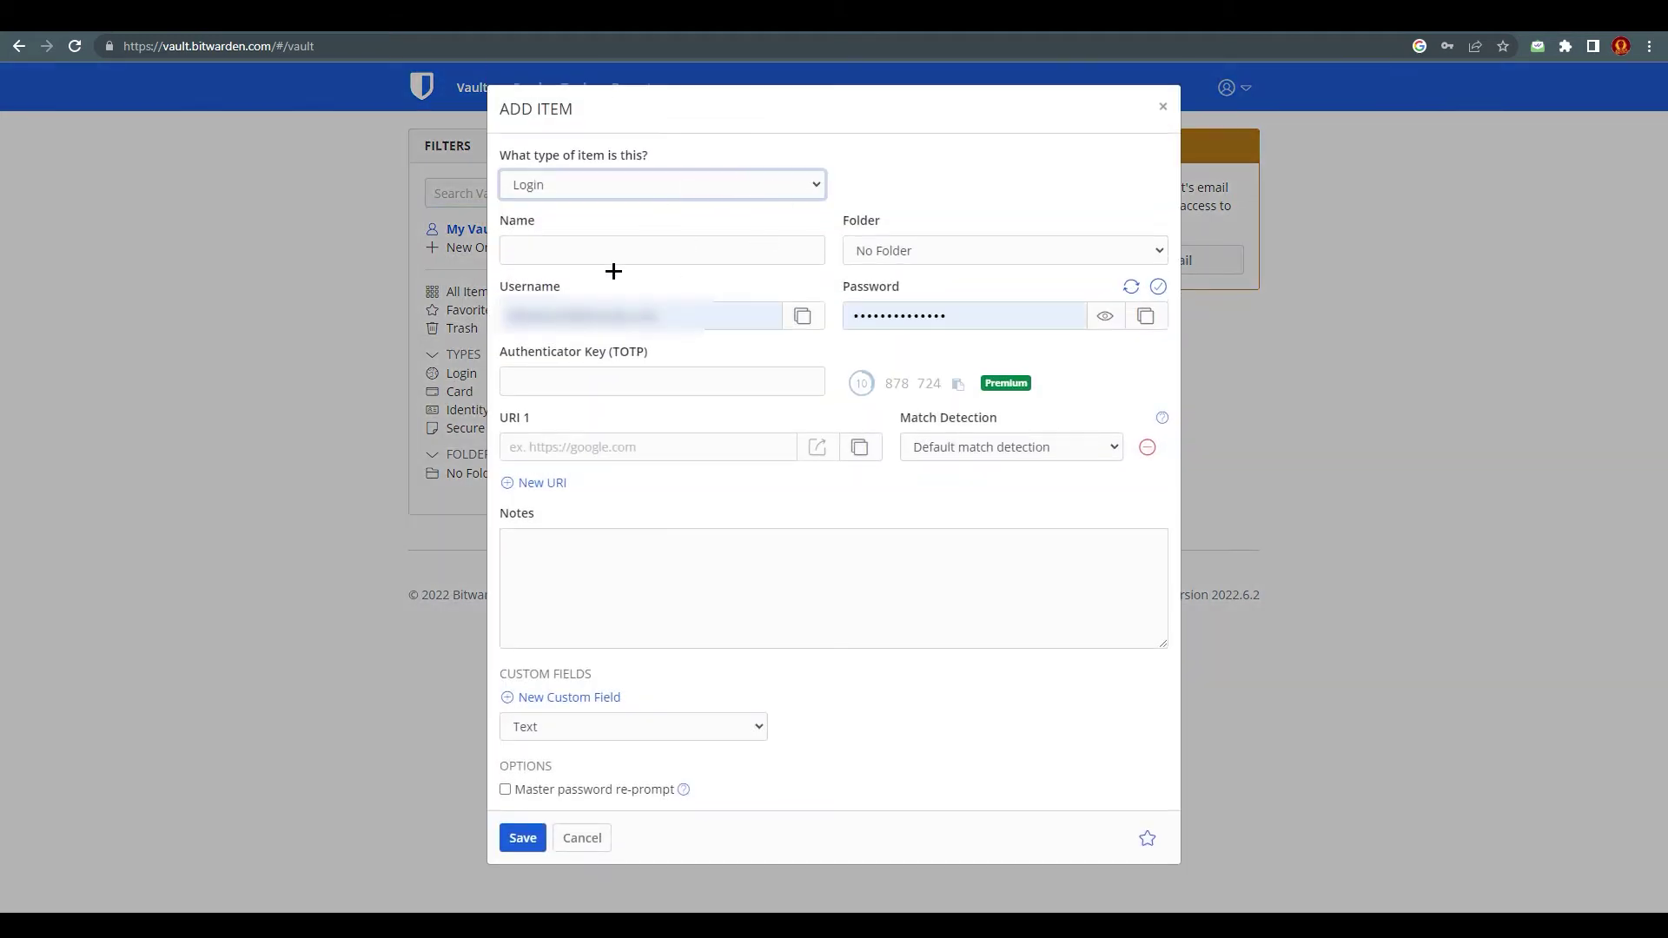
{"action": "left_click", "coordinate": [564, 185]}
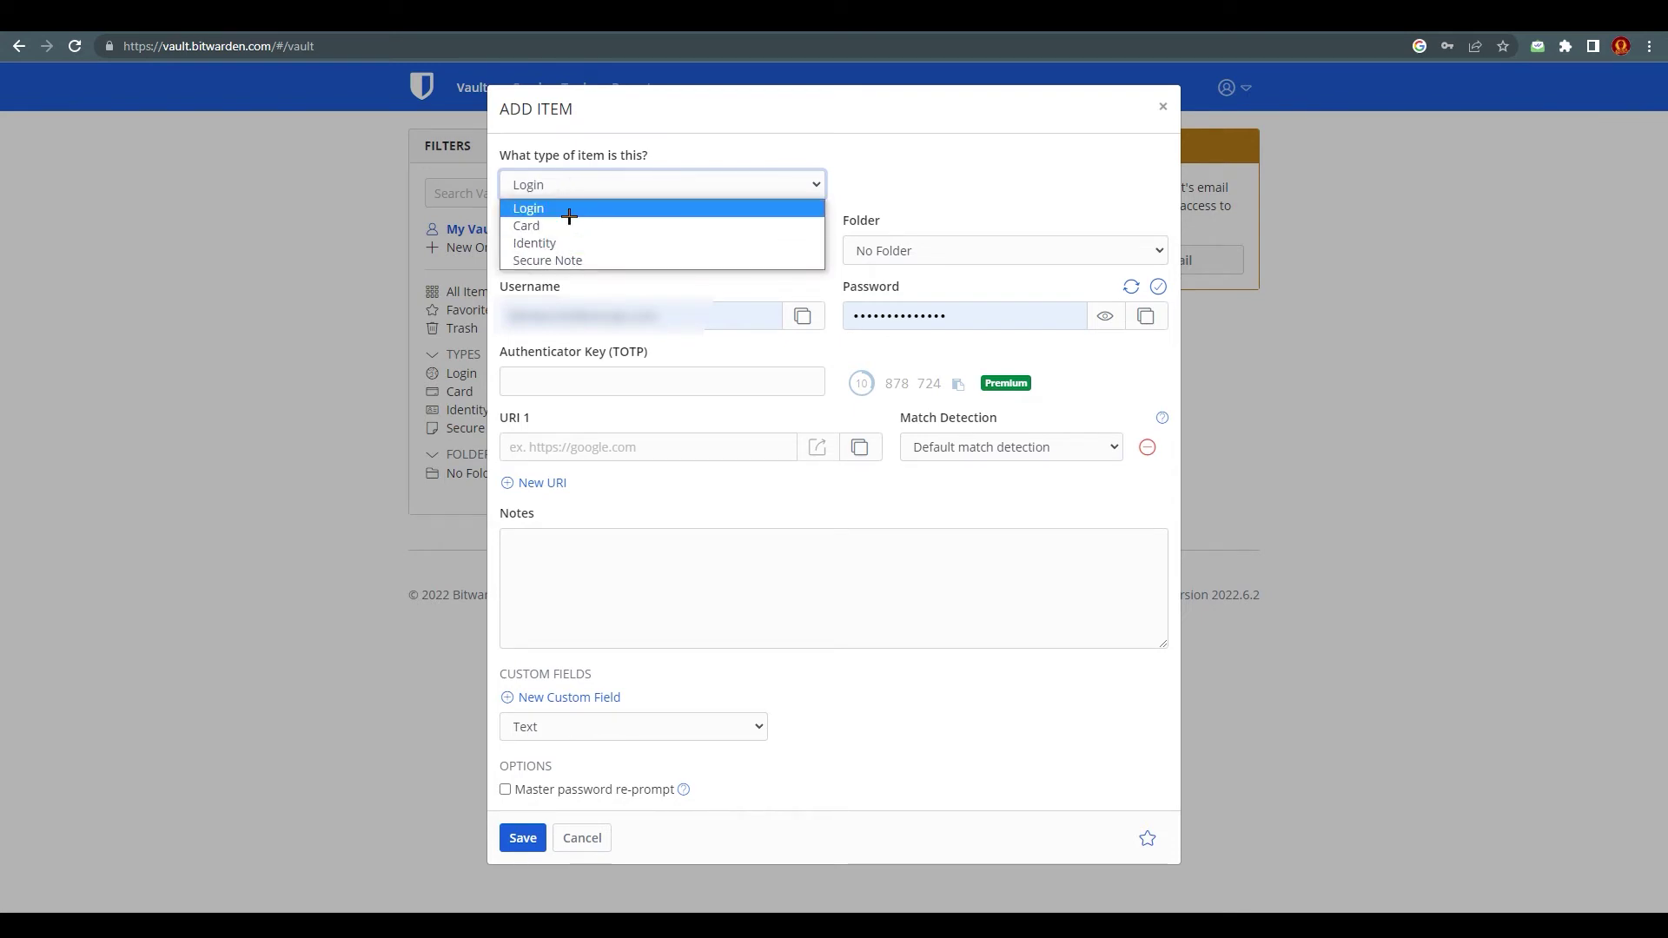
{"action": "left_click", "coordinate": [560, 215]}
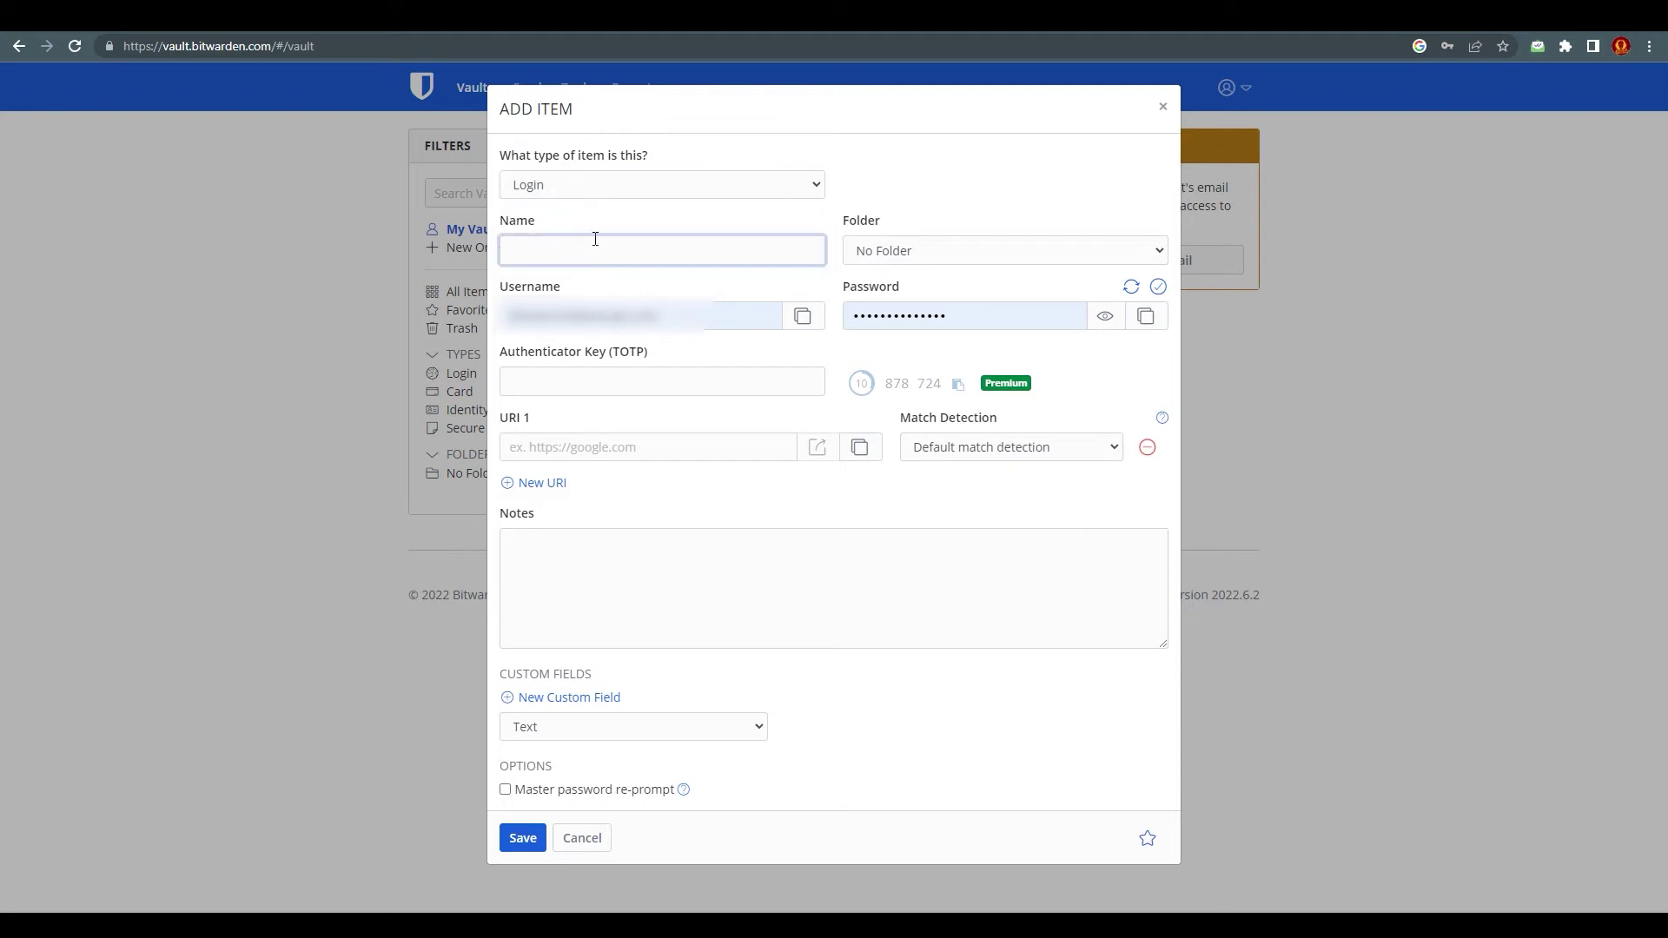
{"action": "left_click", "coordinate": [967, 251]}
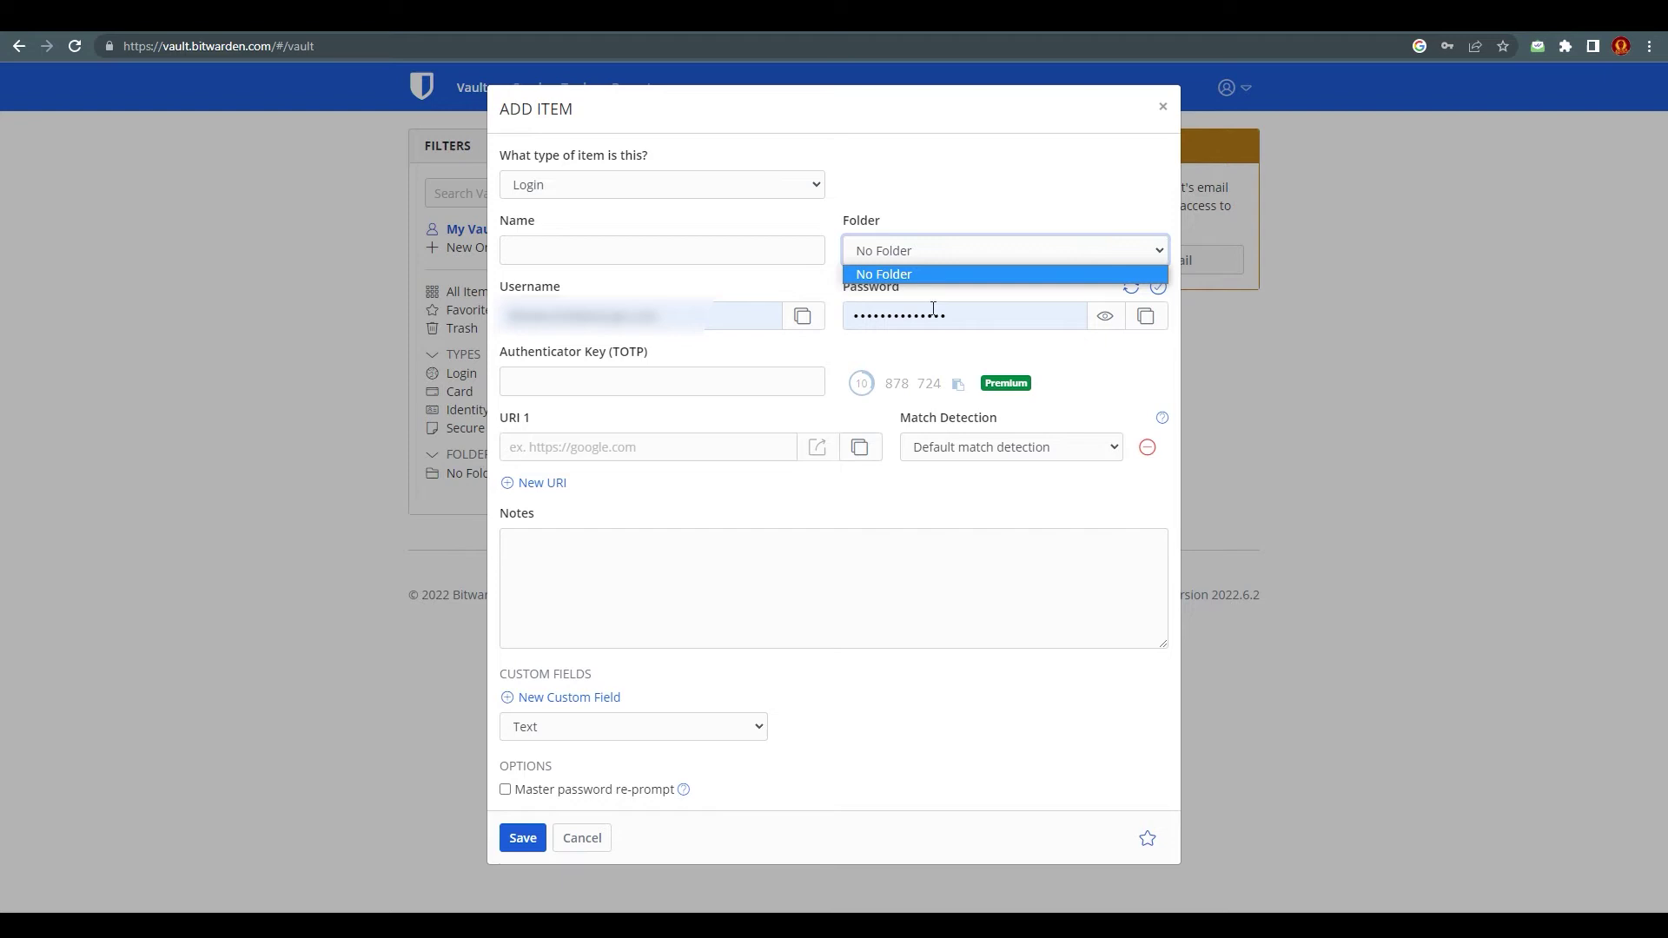
{"action": "left_click", "coordinate": [697, 289]}
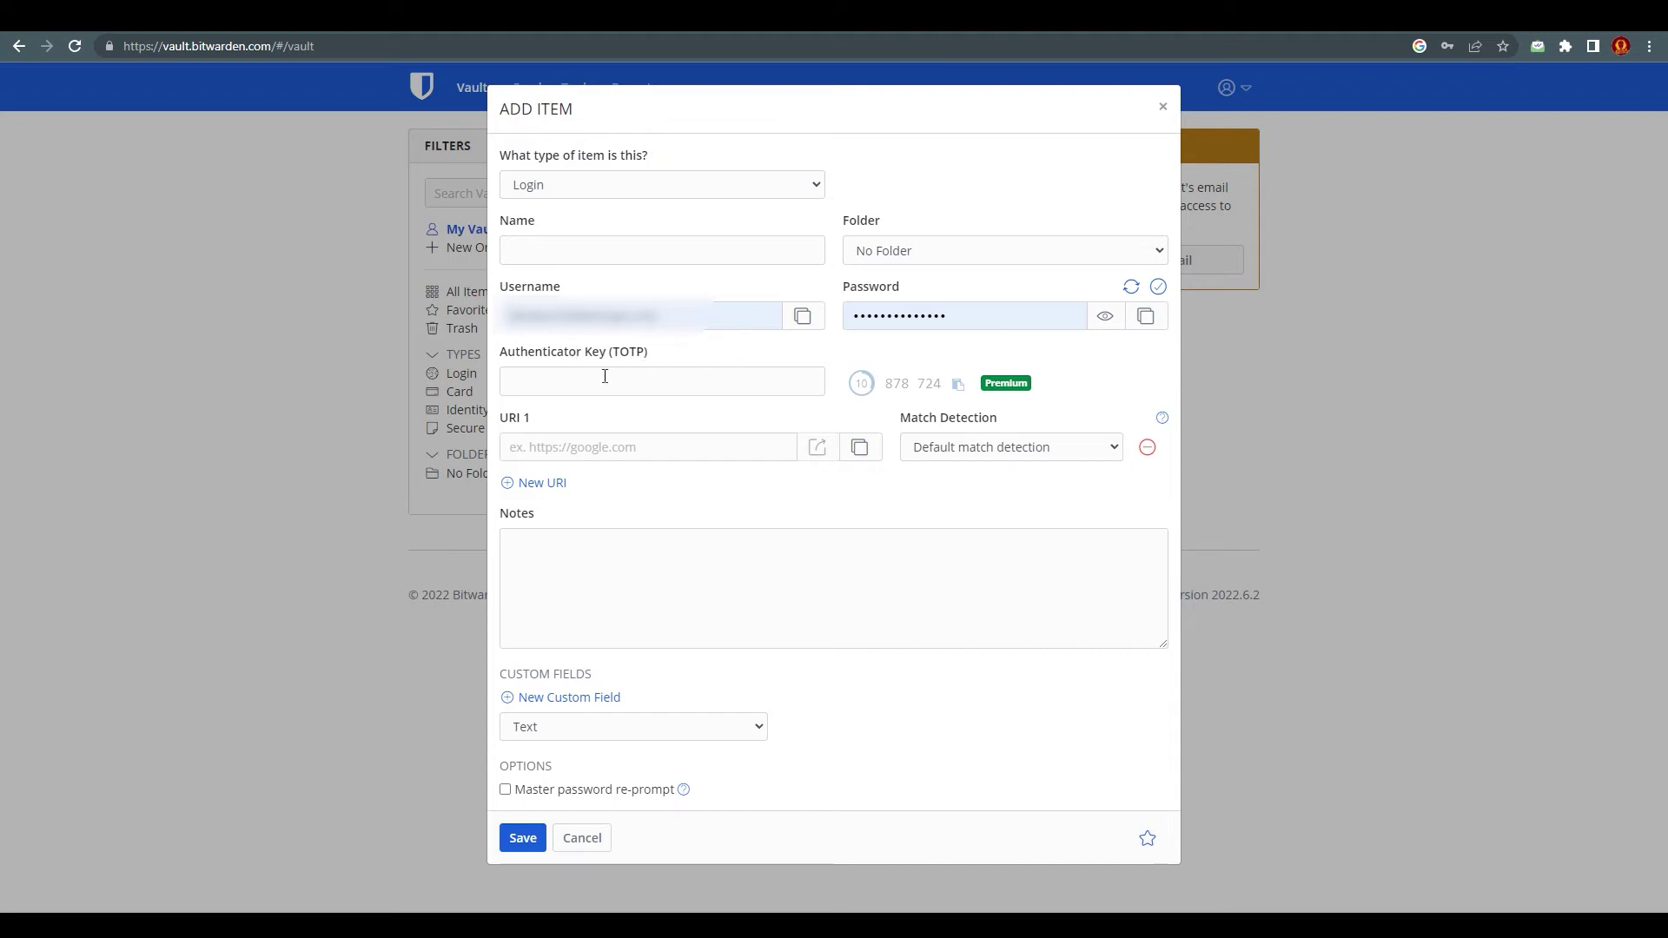
{"action": "left_click_drag", "start_coordinate": [500, 351], "coordinate": [754, 373]}
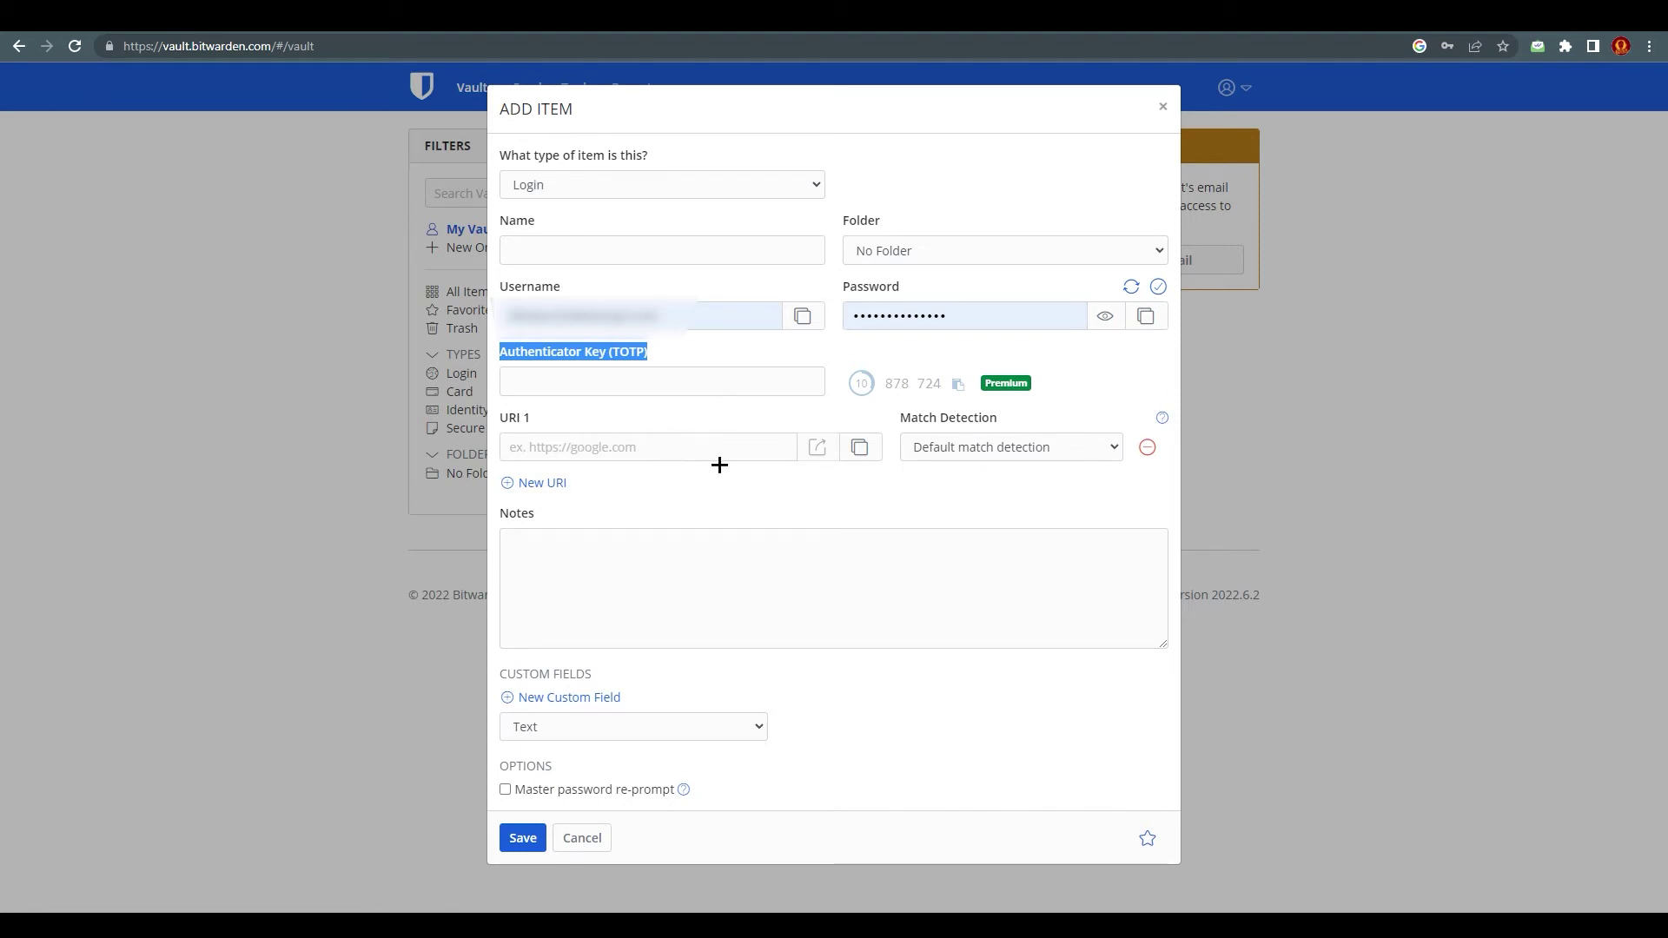
Add a Text custom field row, then cancel the new login item unsaved
{"action": "left_click", "coordinate": [605, 555]}
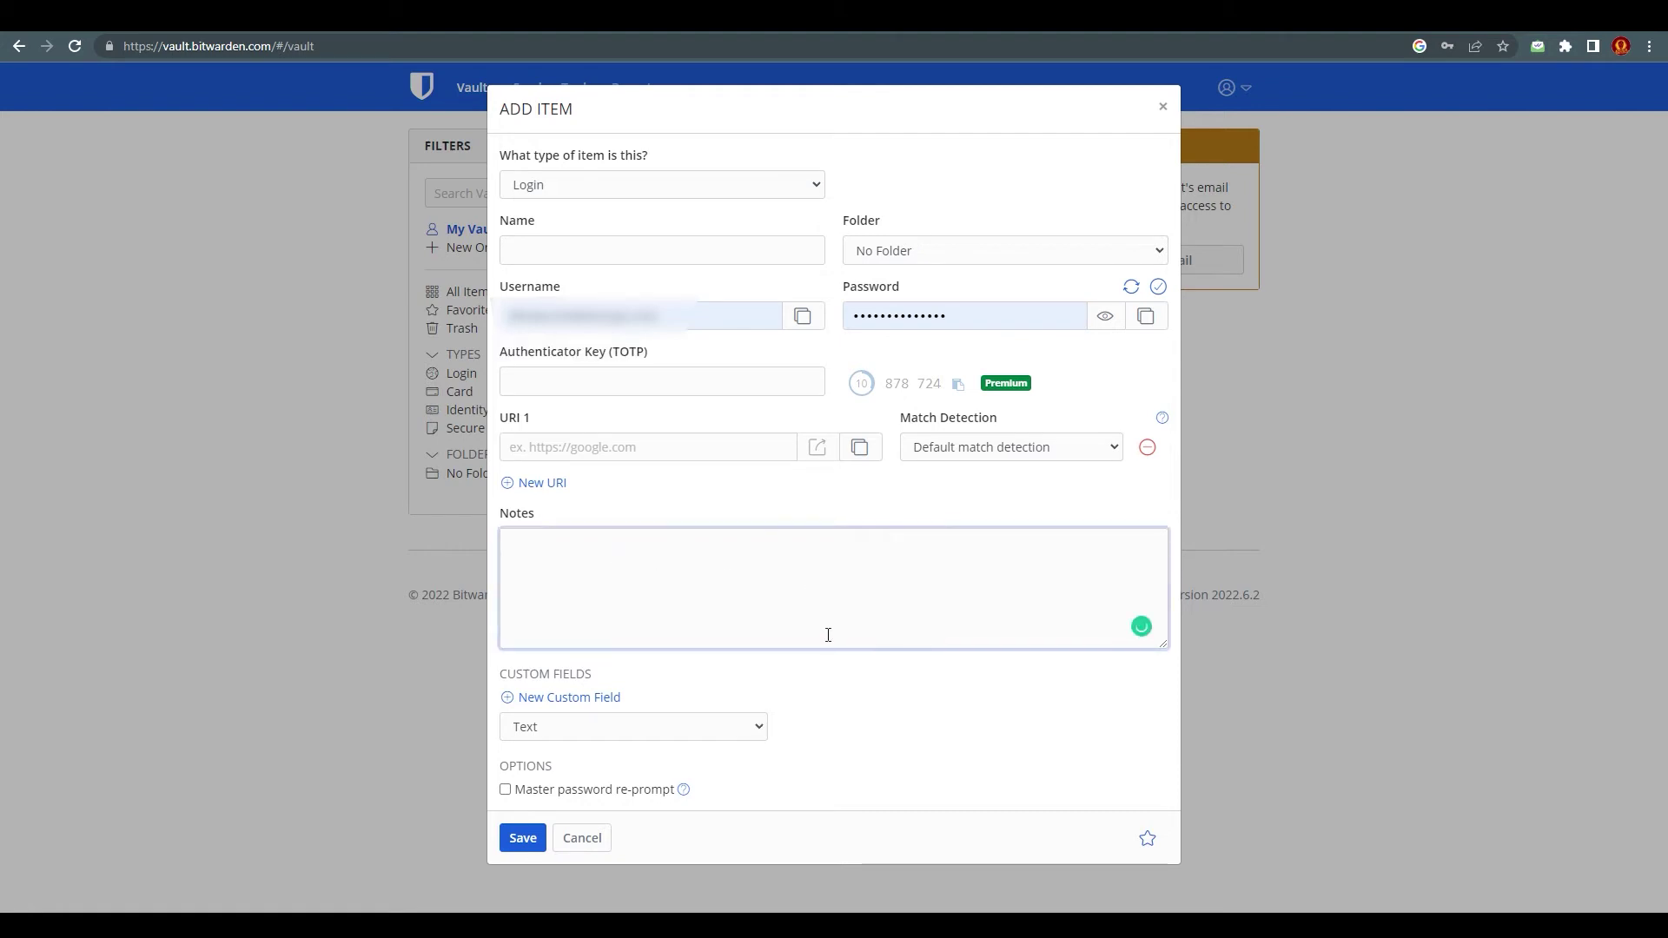
{"action": "left_click", "coordinate": [919, 745]}
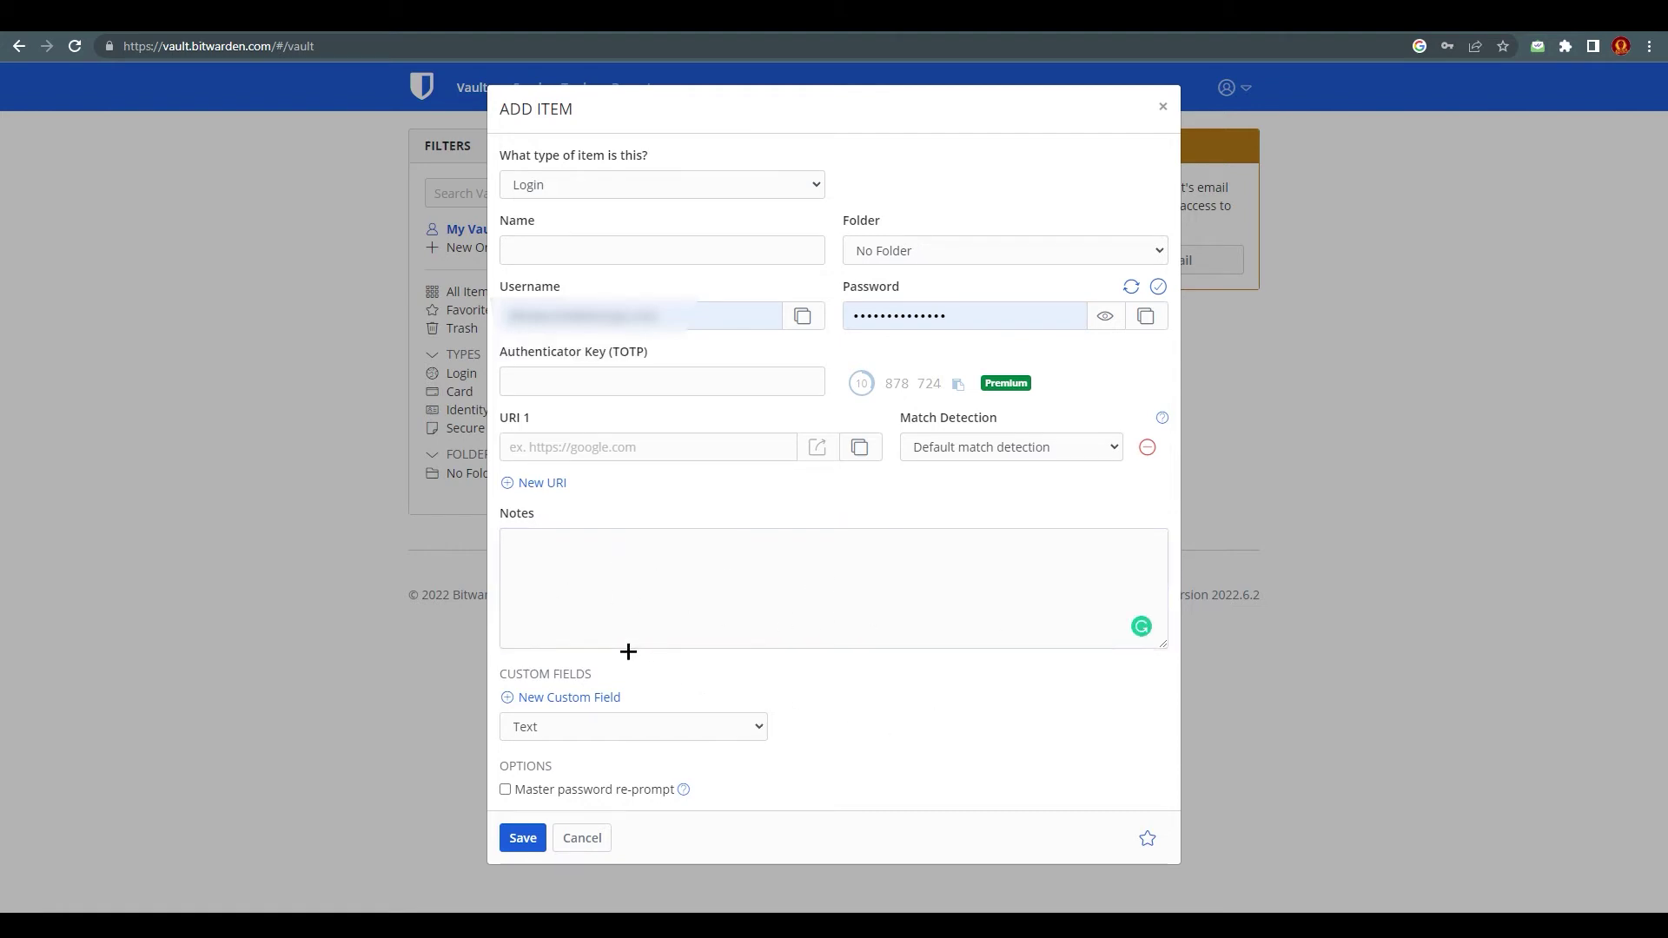
{"action": "left_click", "coordinate": [589, 699]}
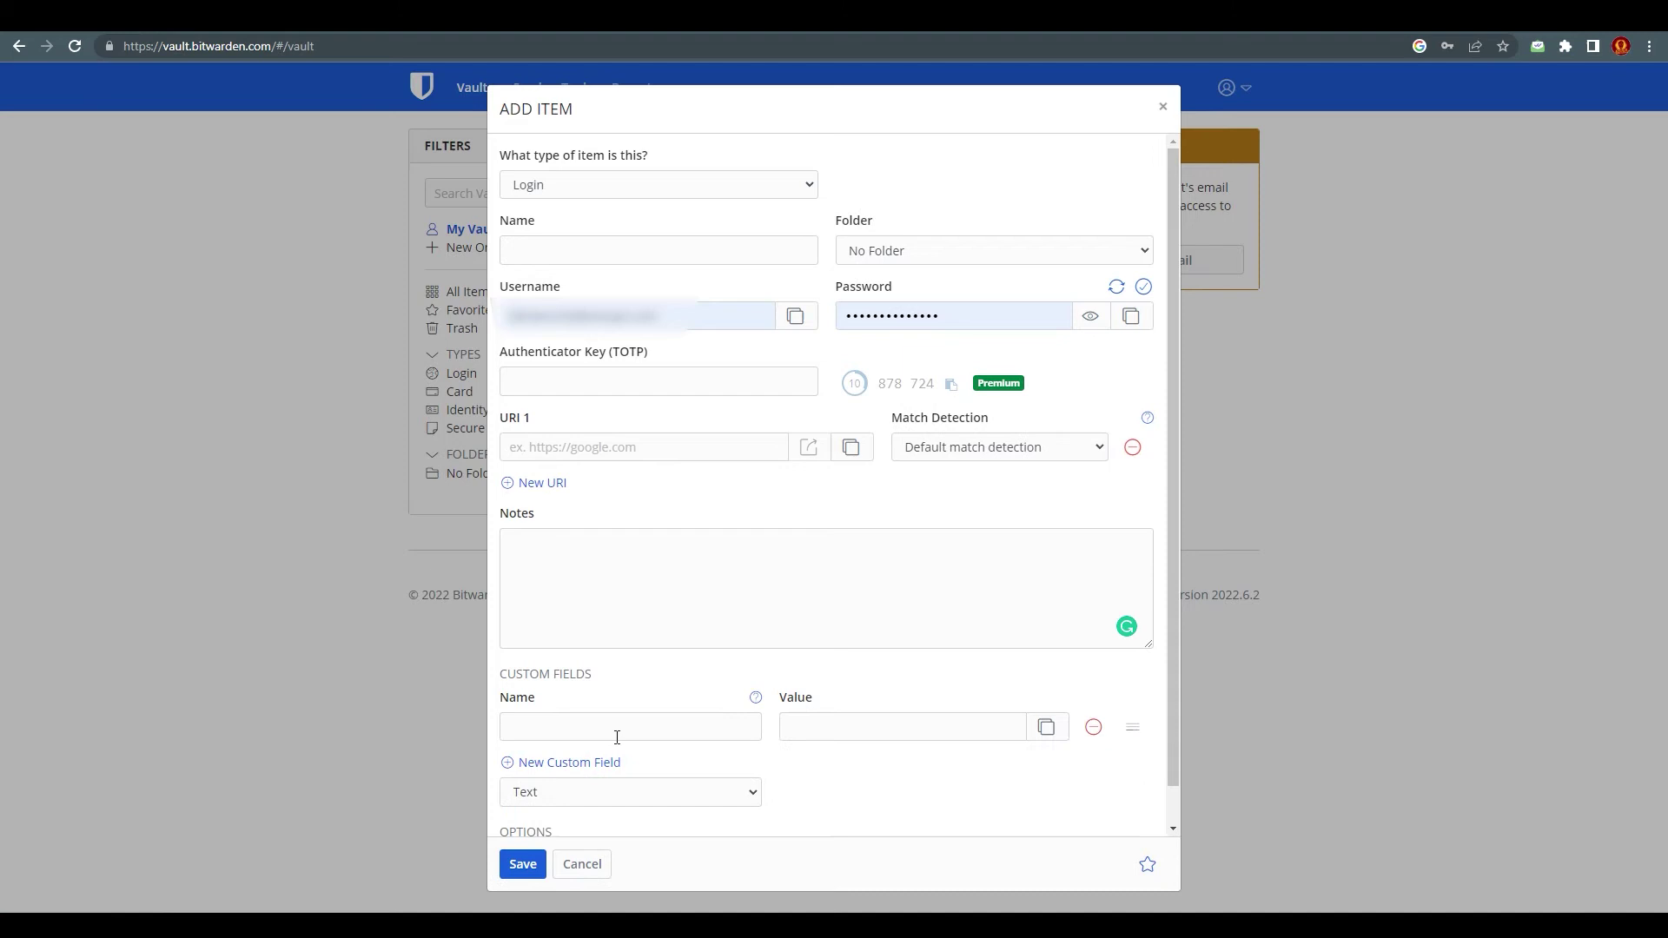
{"action": "scroll", "coordinate": [614, 733], "scroll_direction": "down", "scroll_amount": 1}
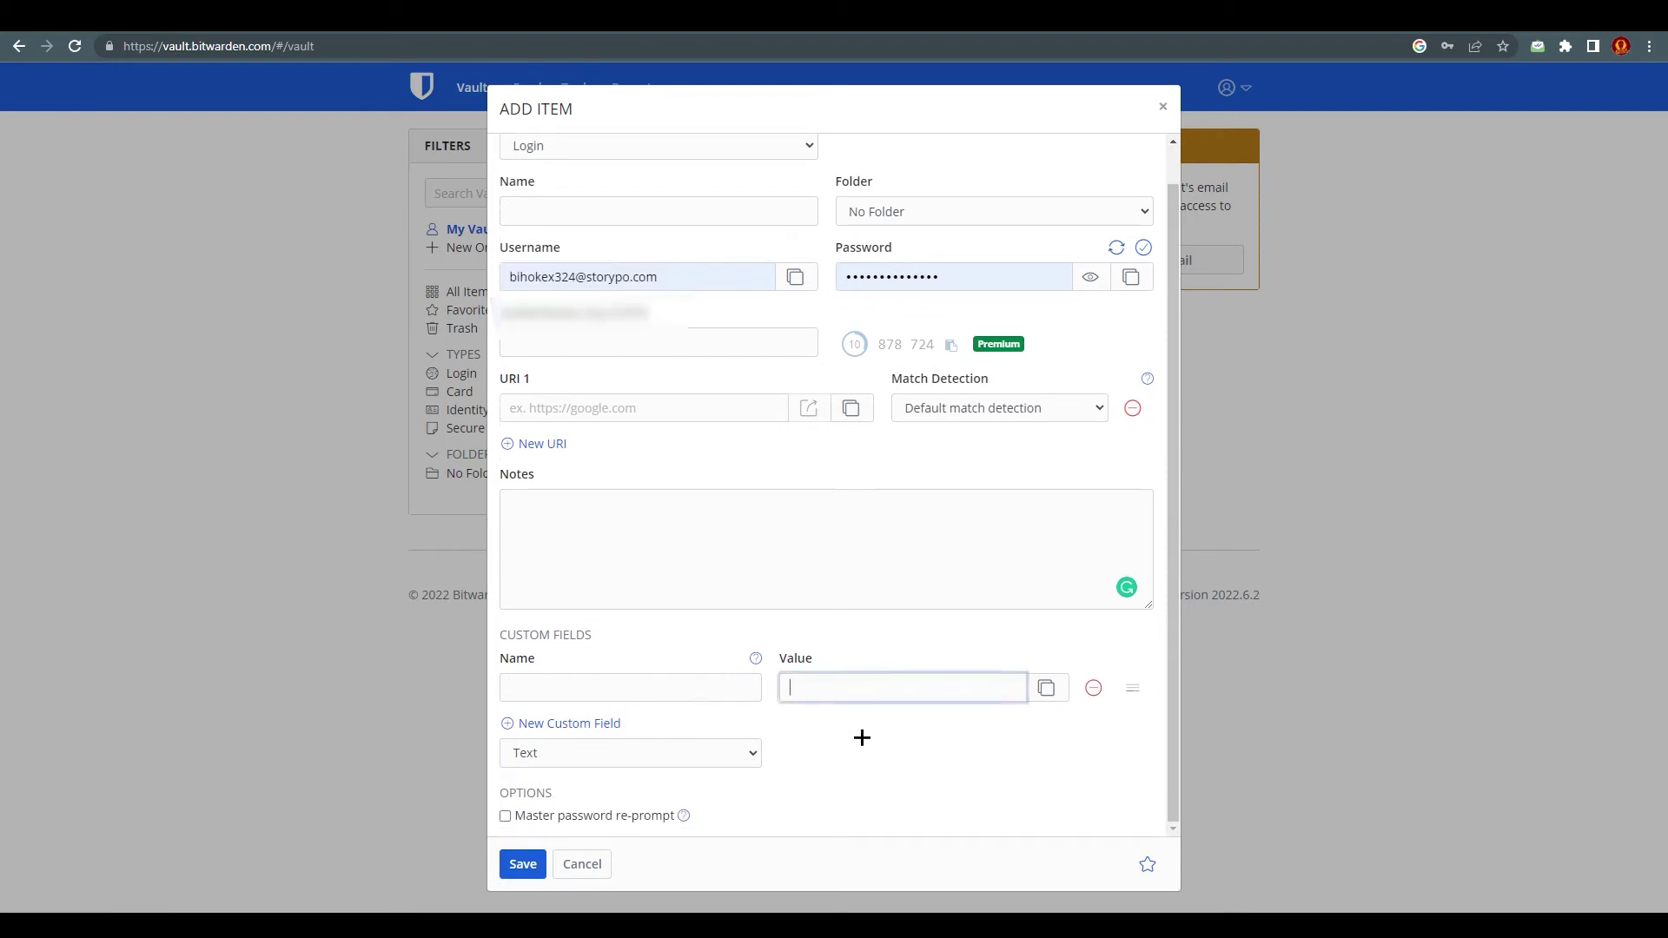
{"action": "left_click", "coordinate": [714, 759]}
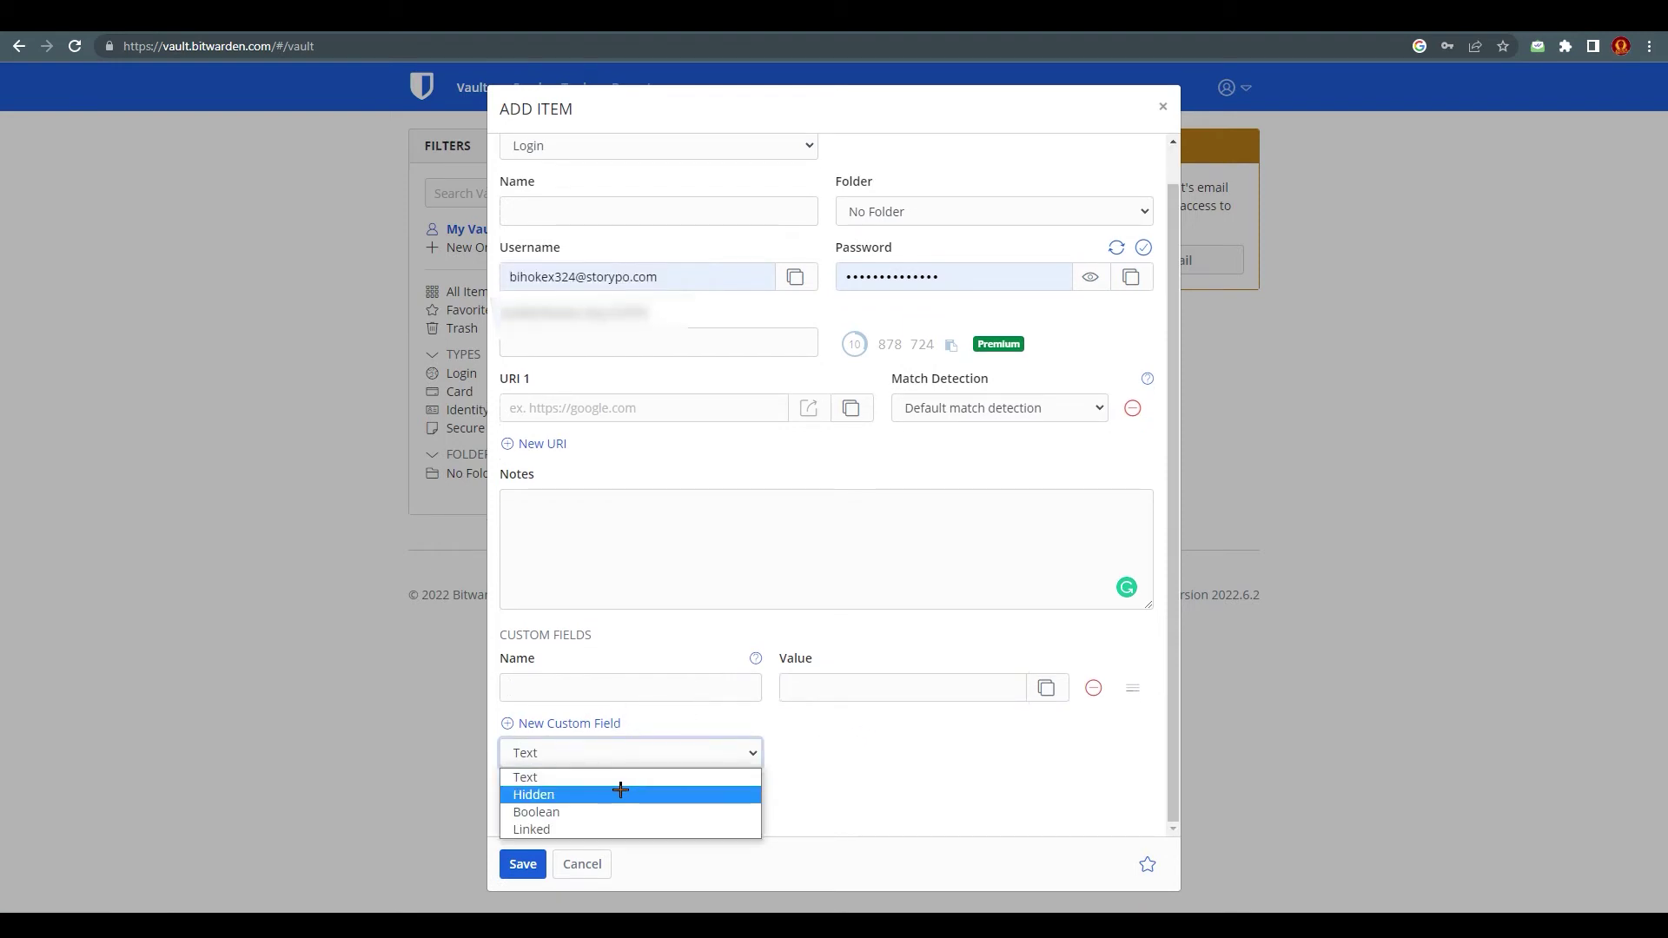
{"action": "left_click", "coordinate": [886, 787]}
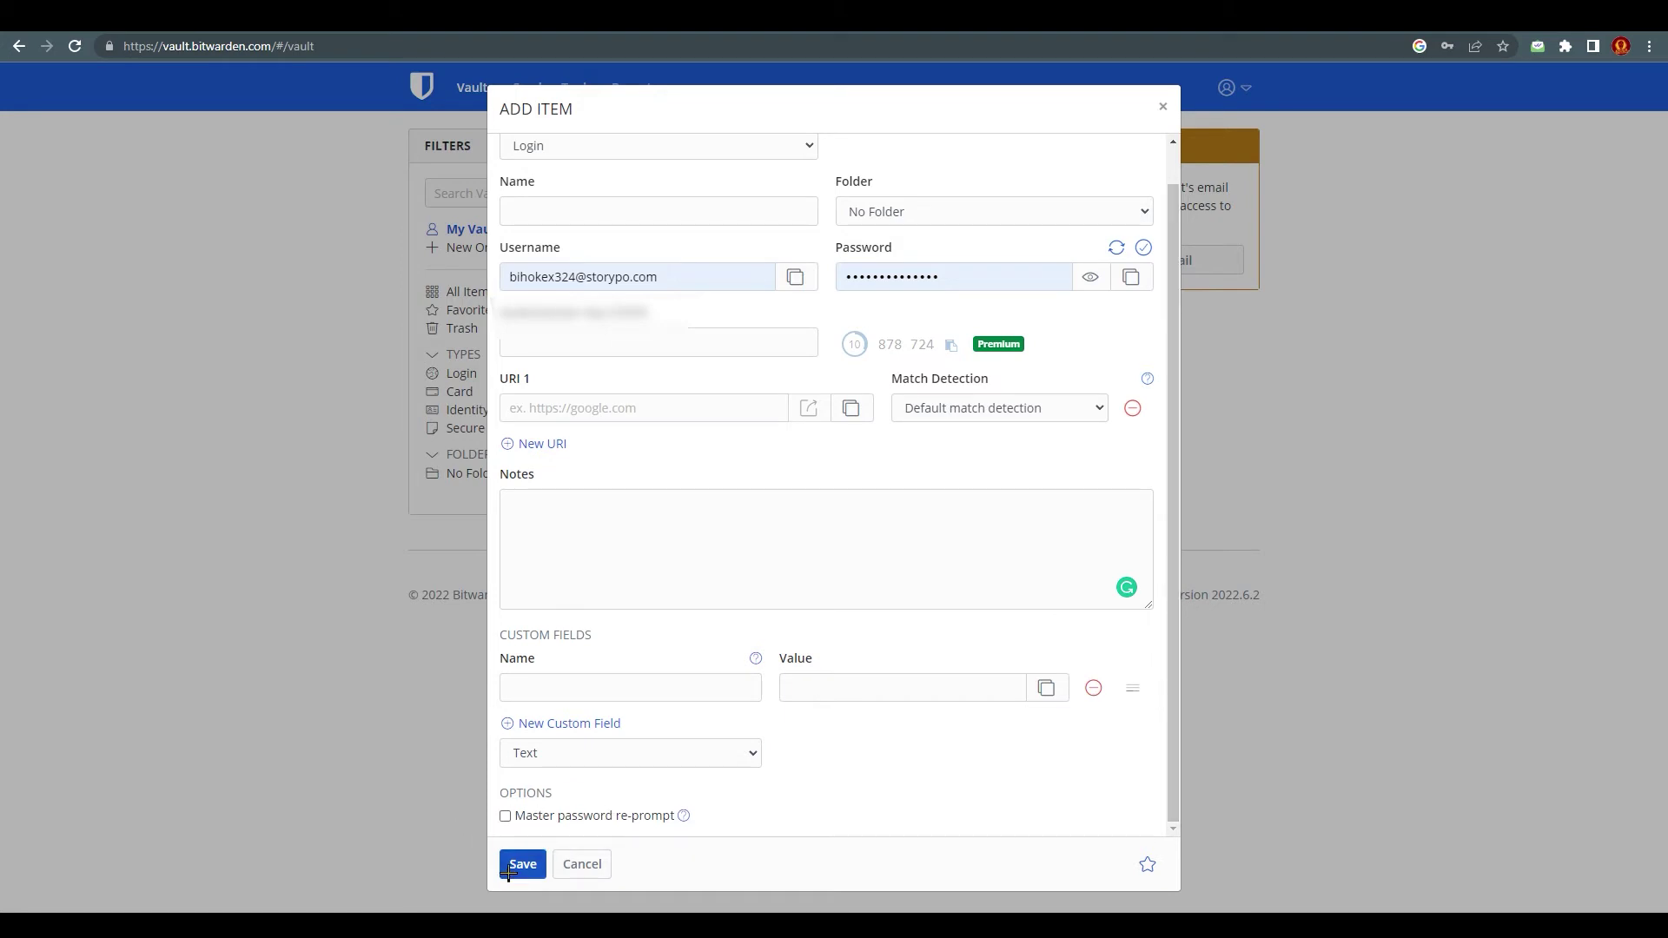
{"action": "left_click", "coordinate": [603, 865]}
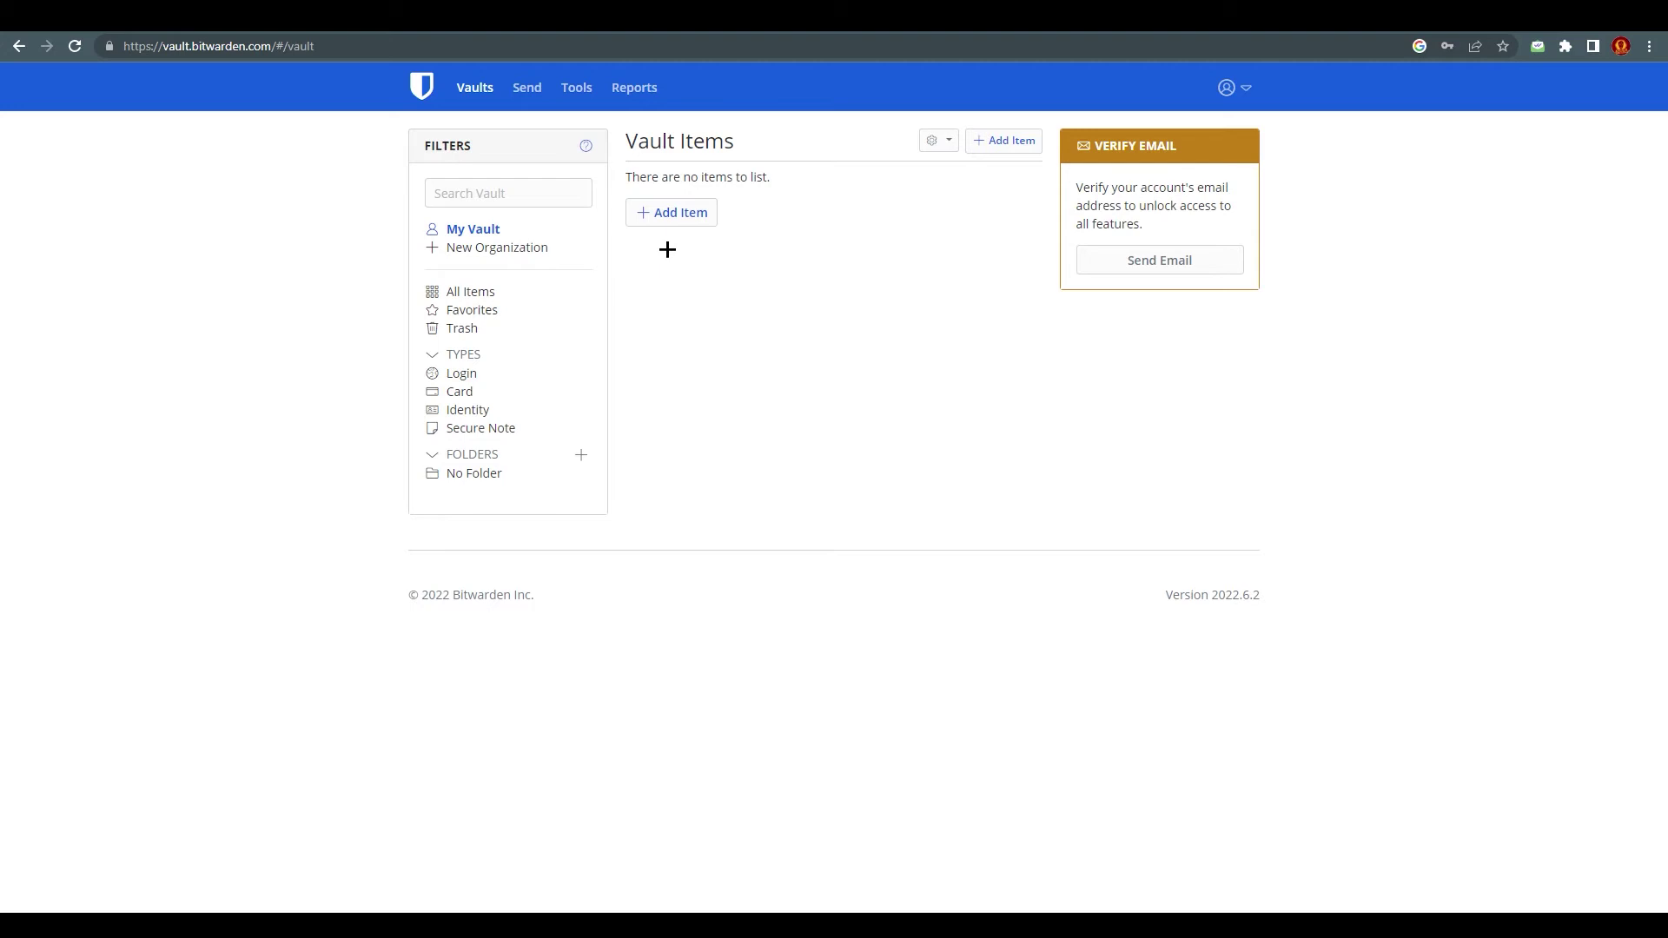
Search Google for 'chrome ext' in a new tab to find the Chrome Web Store
{"action": "key", "text": "ctrl+t"}
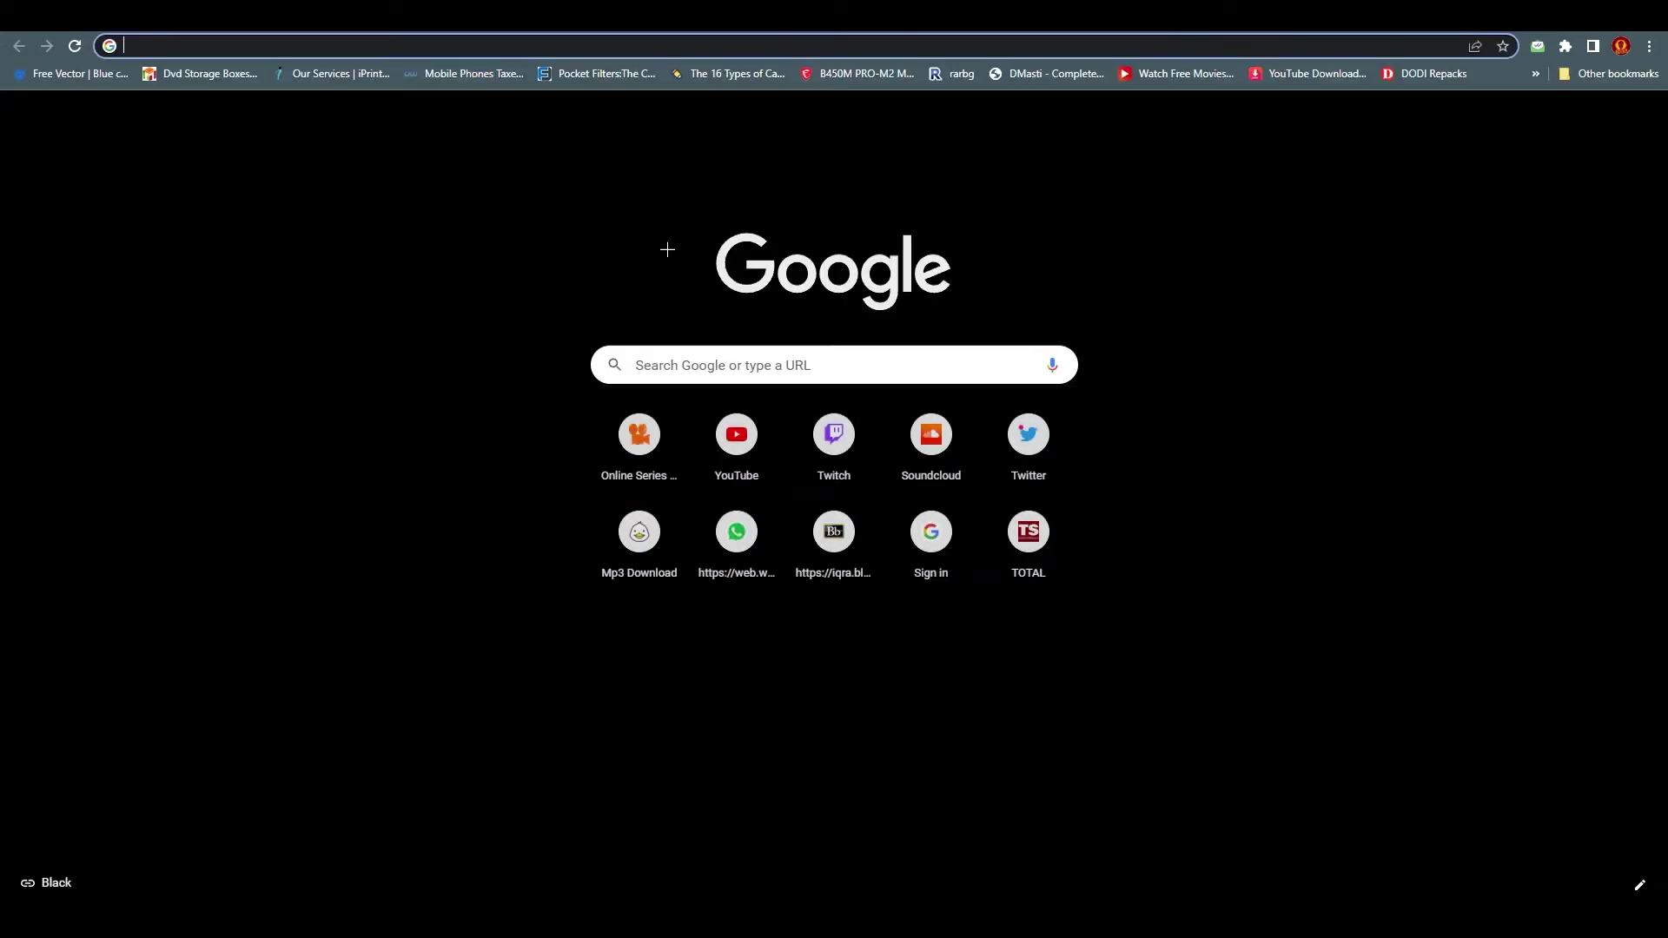
{"action": "type", "text": "chr"}
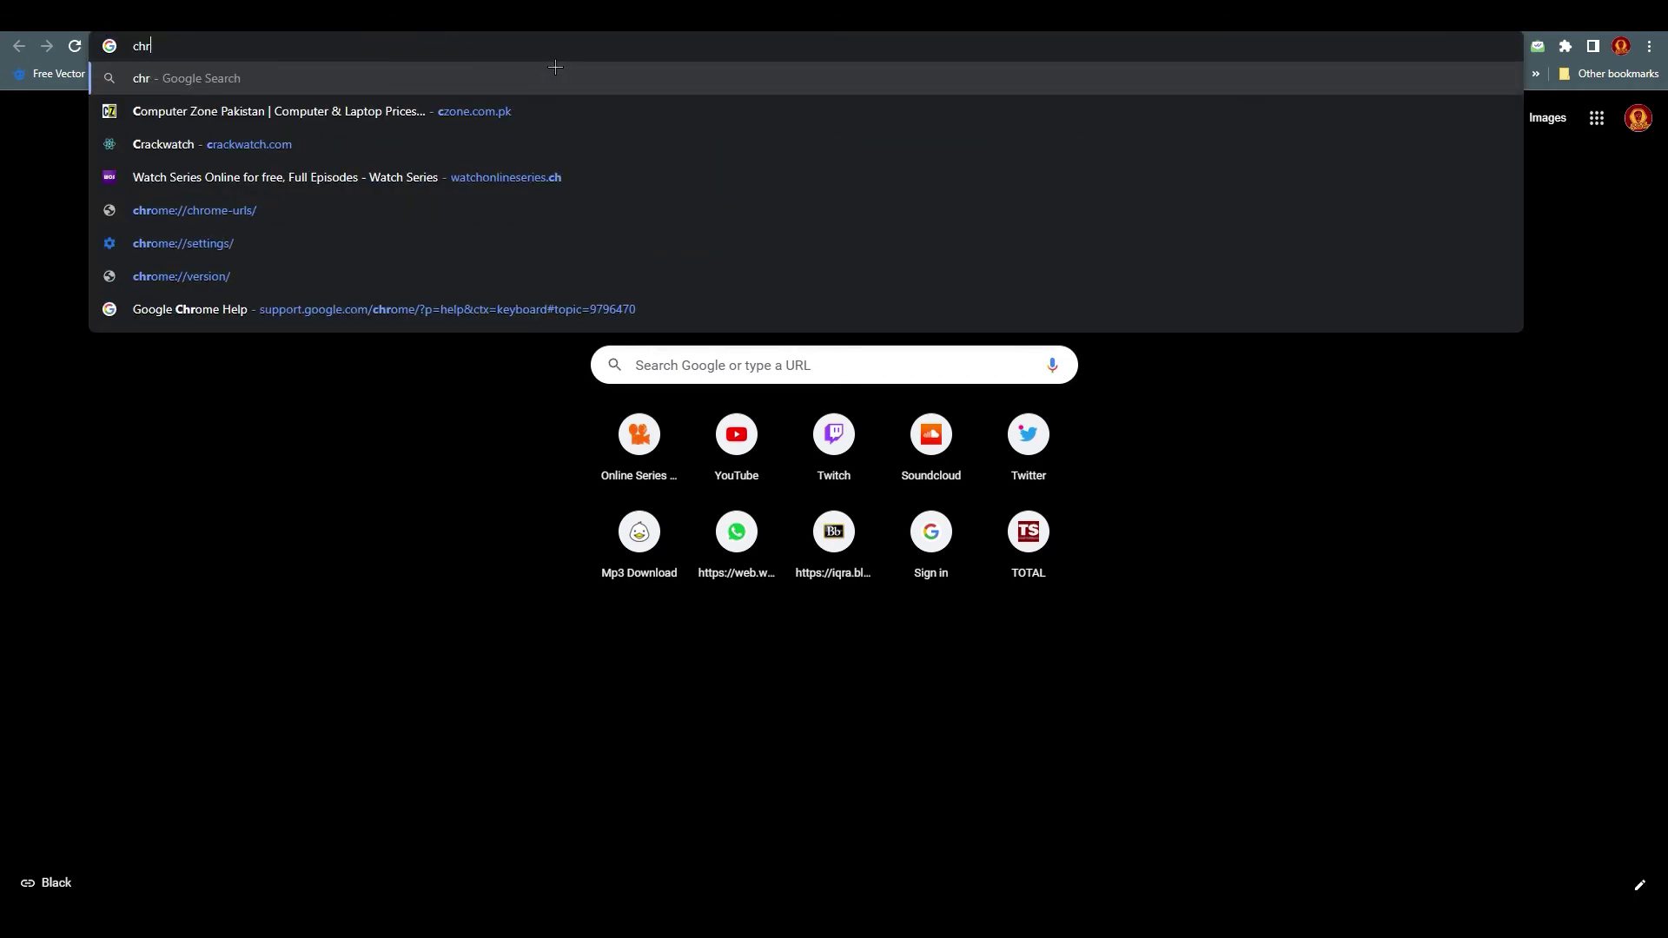
{"action": "type", "text": "ome ext"}
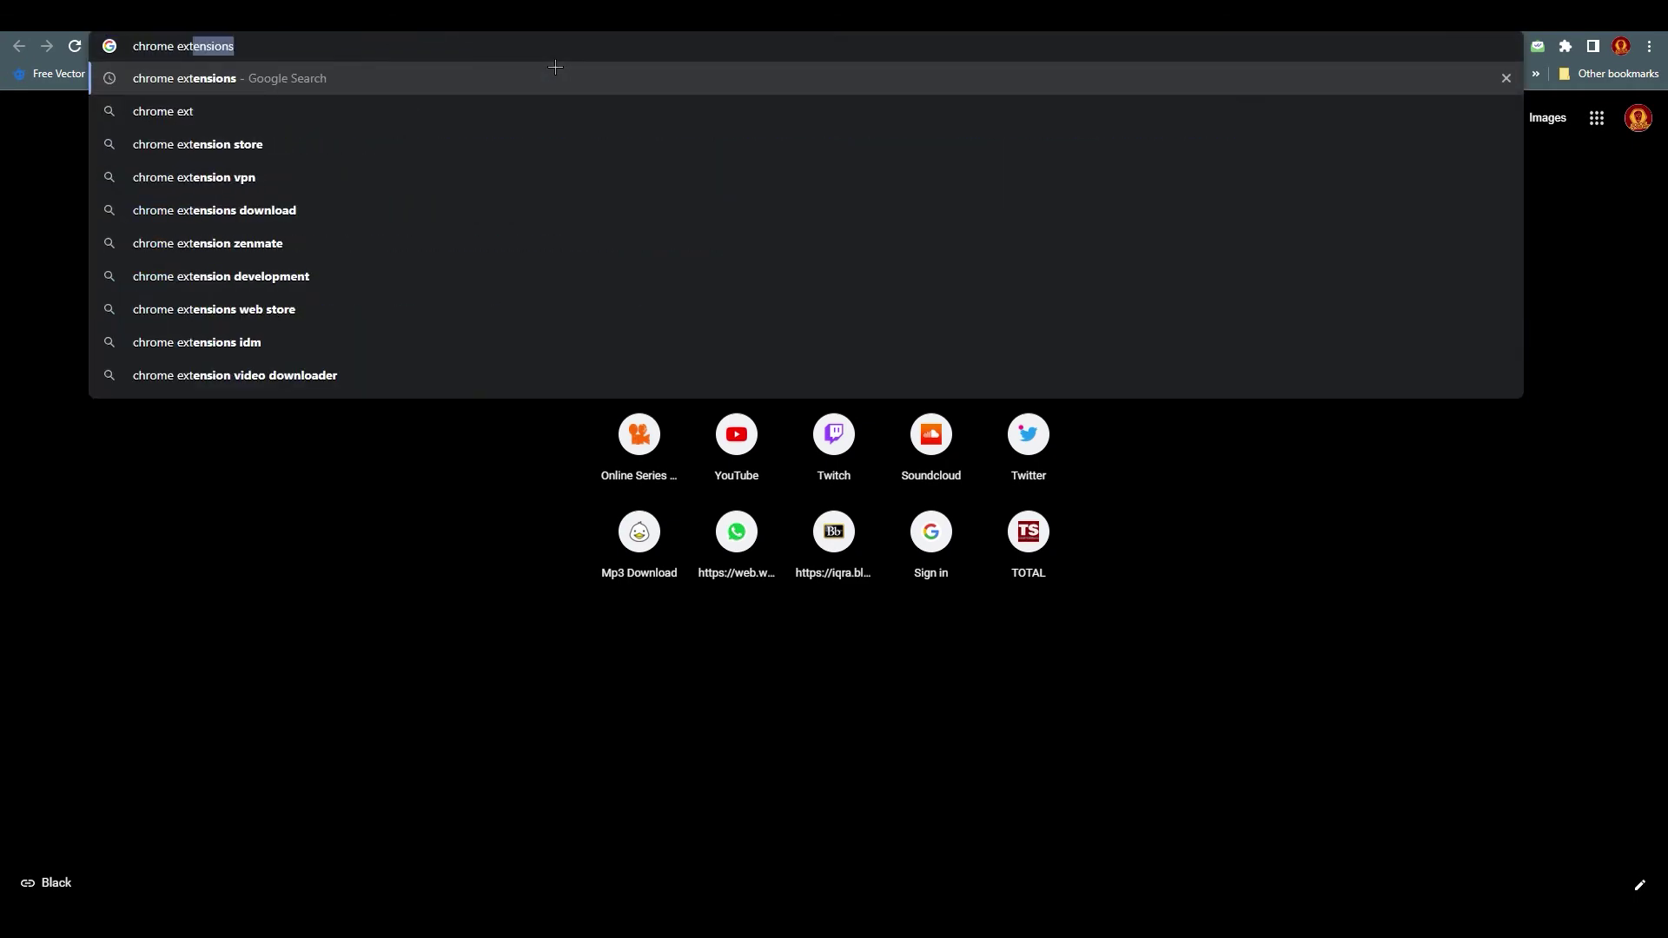
{"action": "key", "text": "Return"}
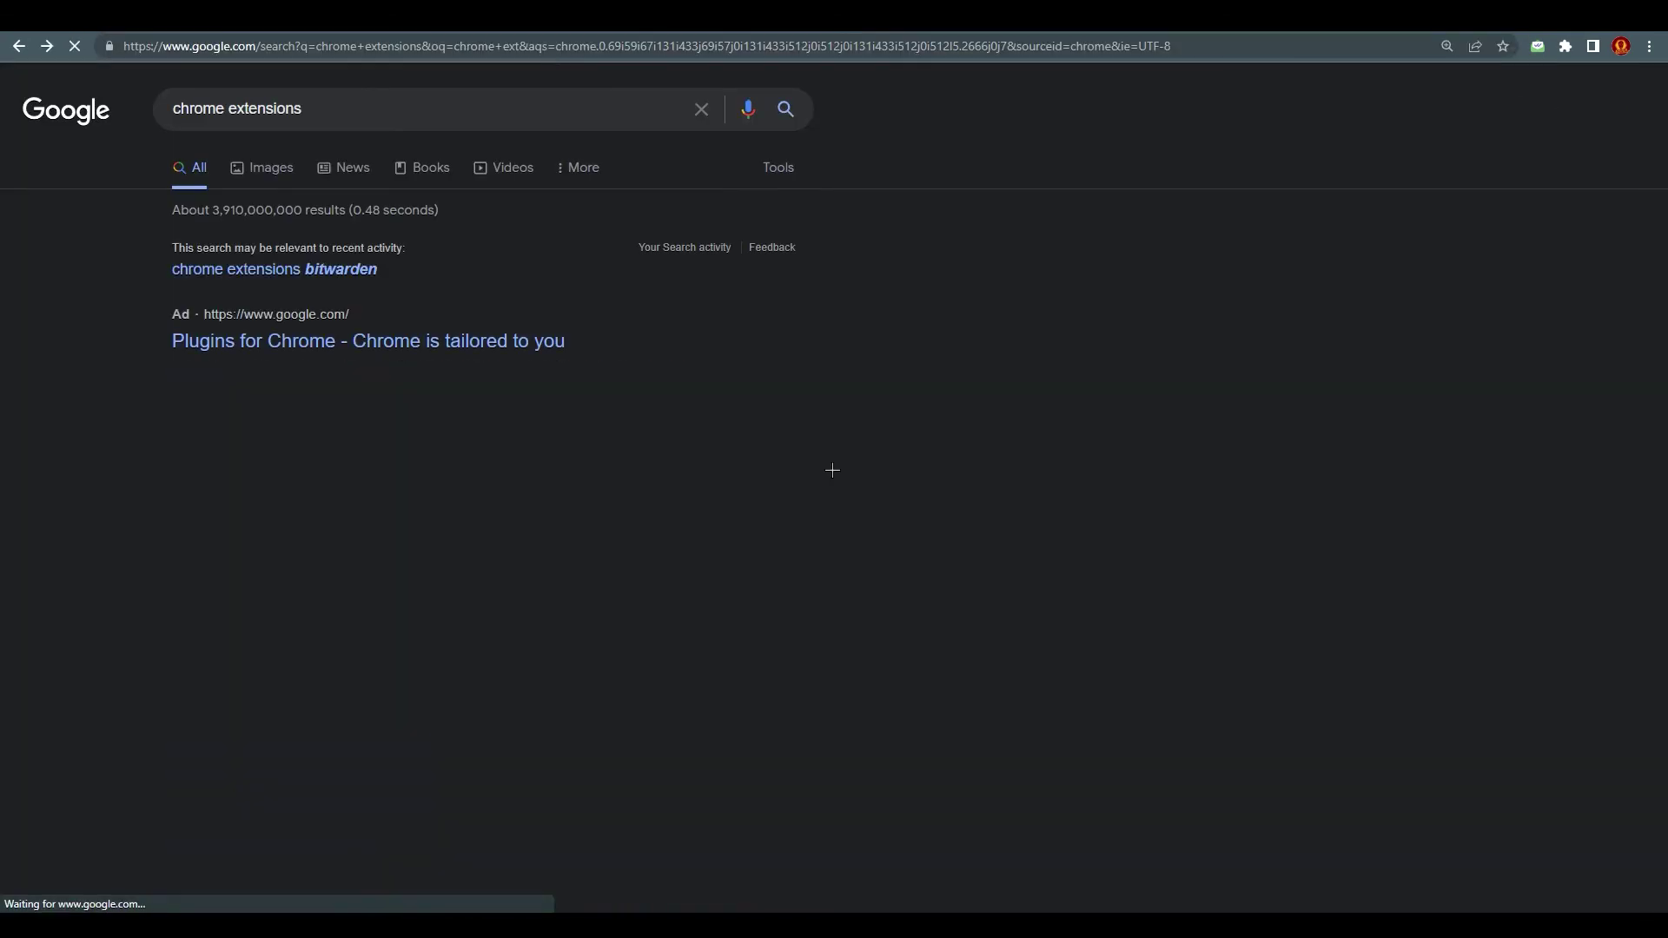
{"action": "scroll", "coordinate": [413, 688], "scroll_direction": "down", "scroll_amount": 5}
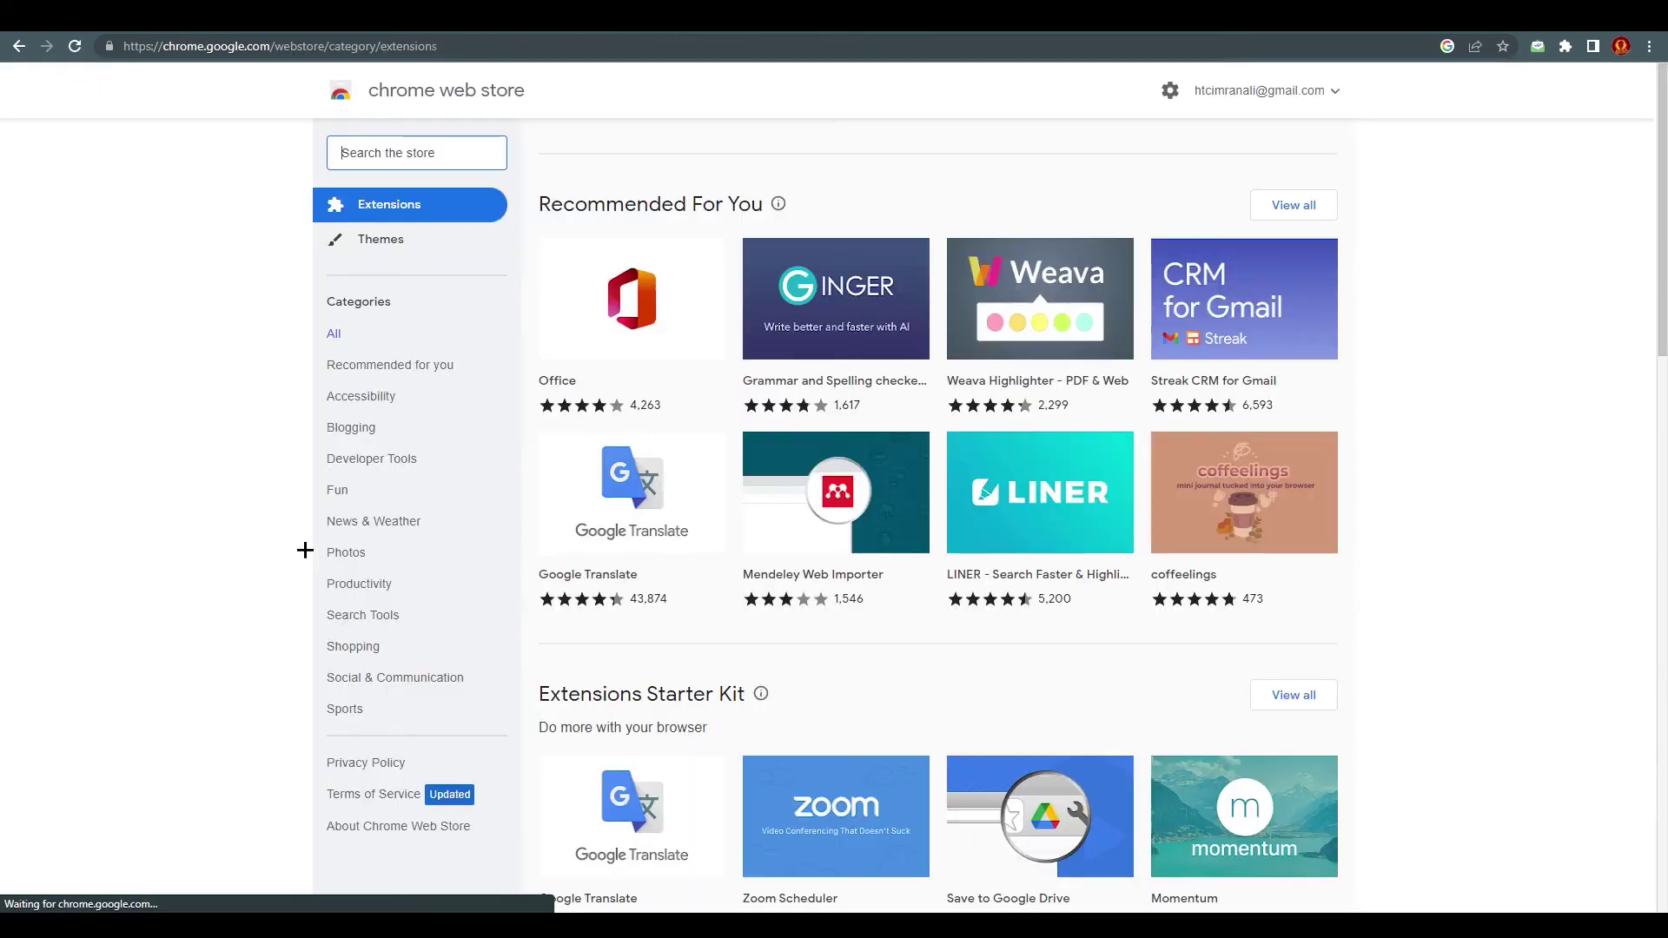
Search the store for 'bit warden' and add Bitwarden - Free Password Manager to Chrome
{"action": "left_click", "coordinate": [379, 149]}
{"action": "type", "text": "bit warden"}
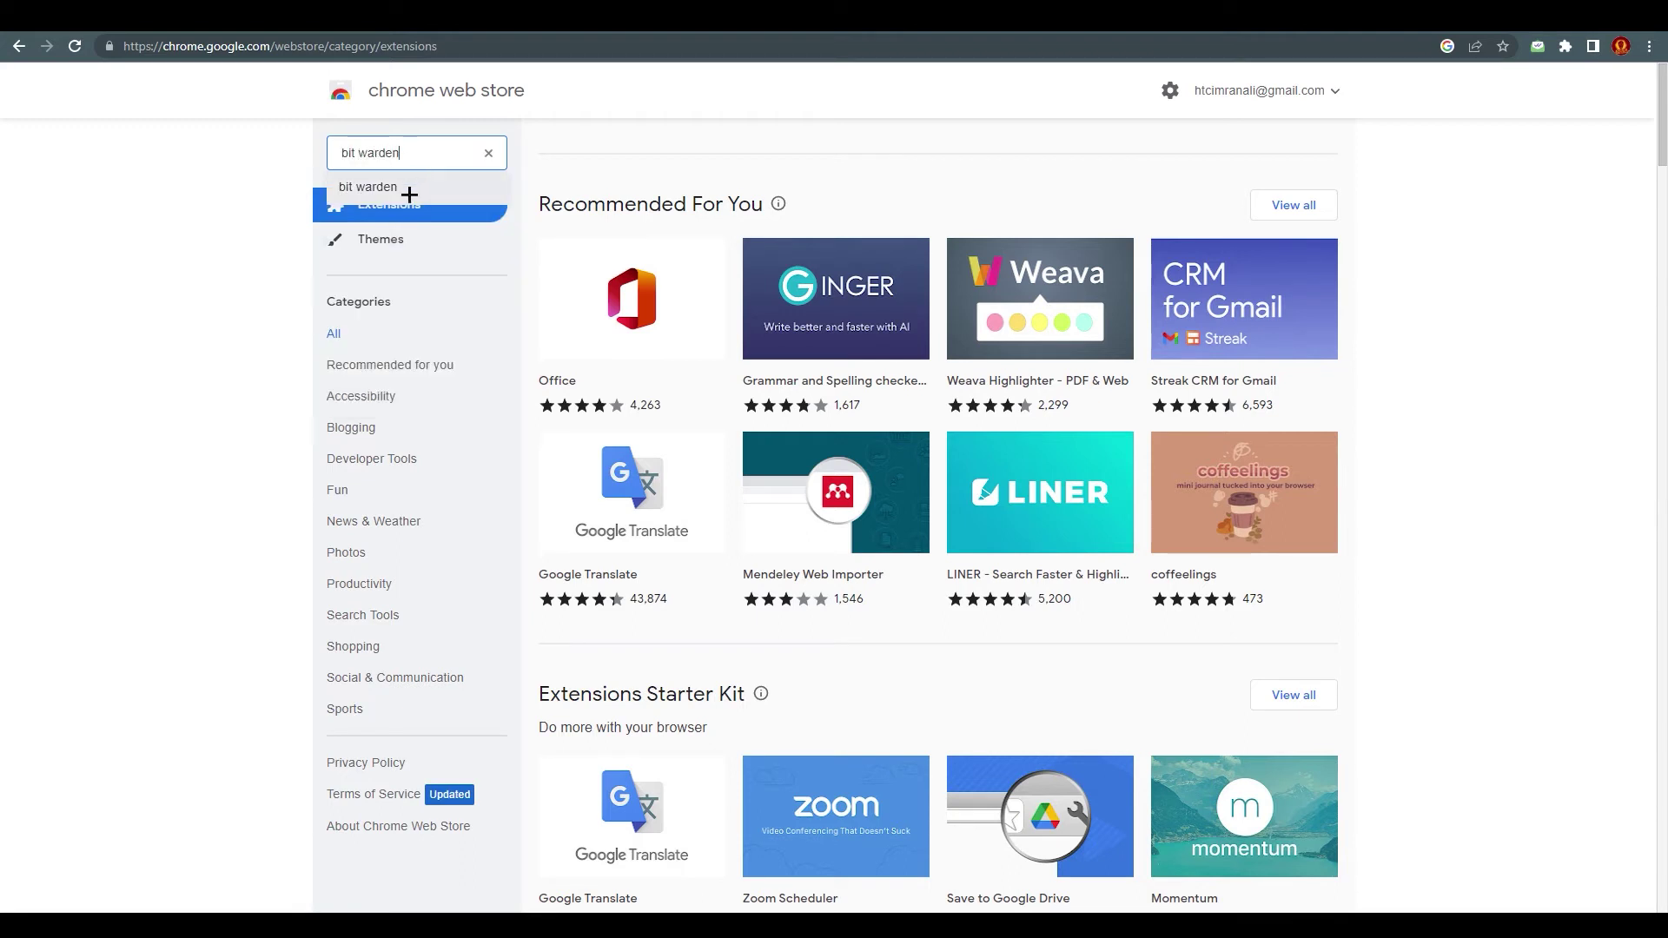
{"action": "left_click", "coordinate": [400, 188]}
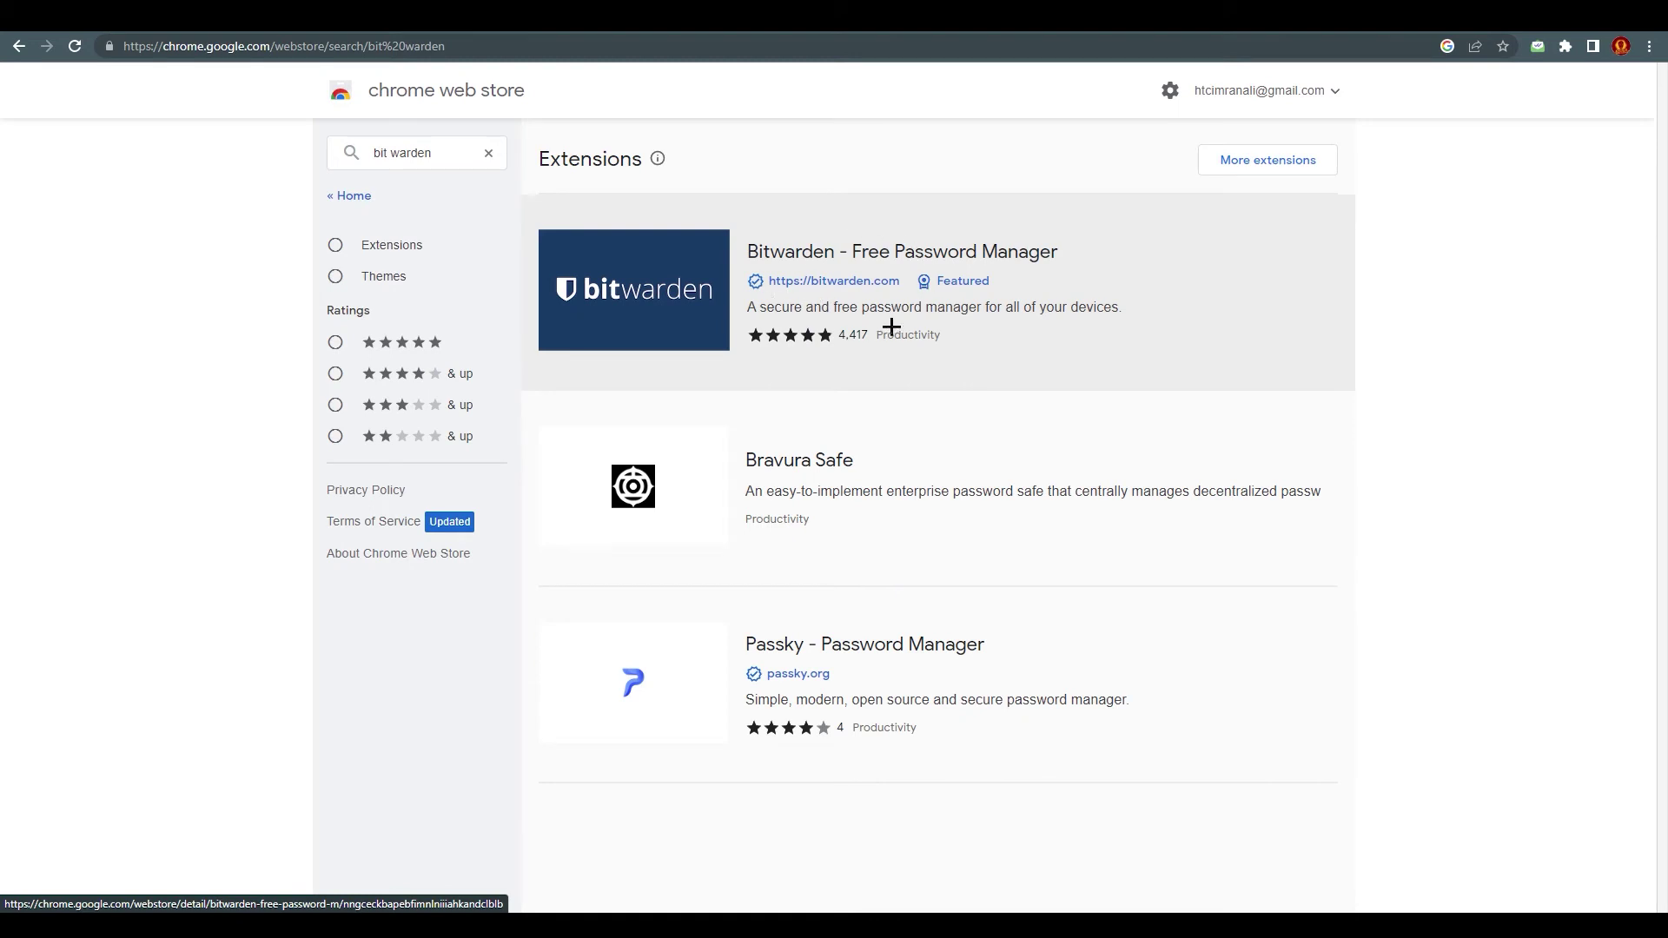
{"action": "left_click", "coordinate": [676, 306]}
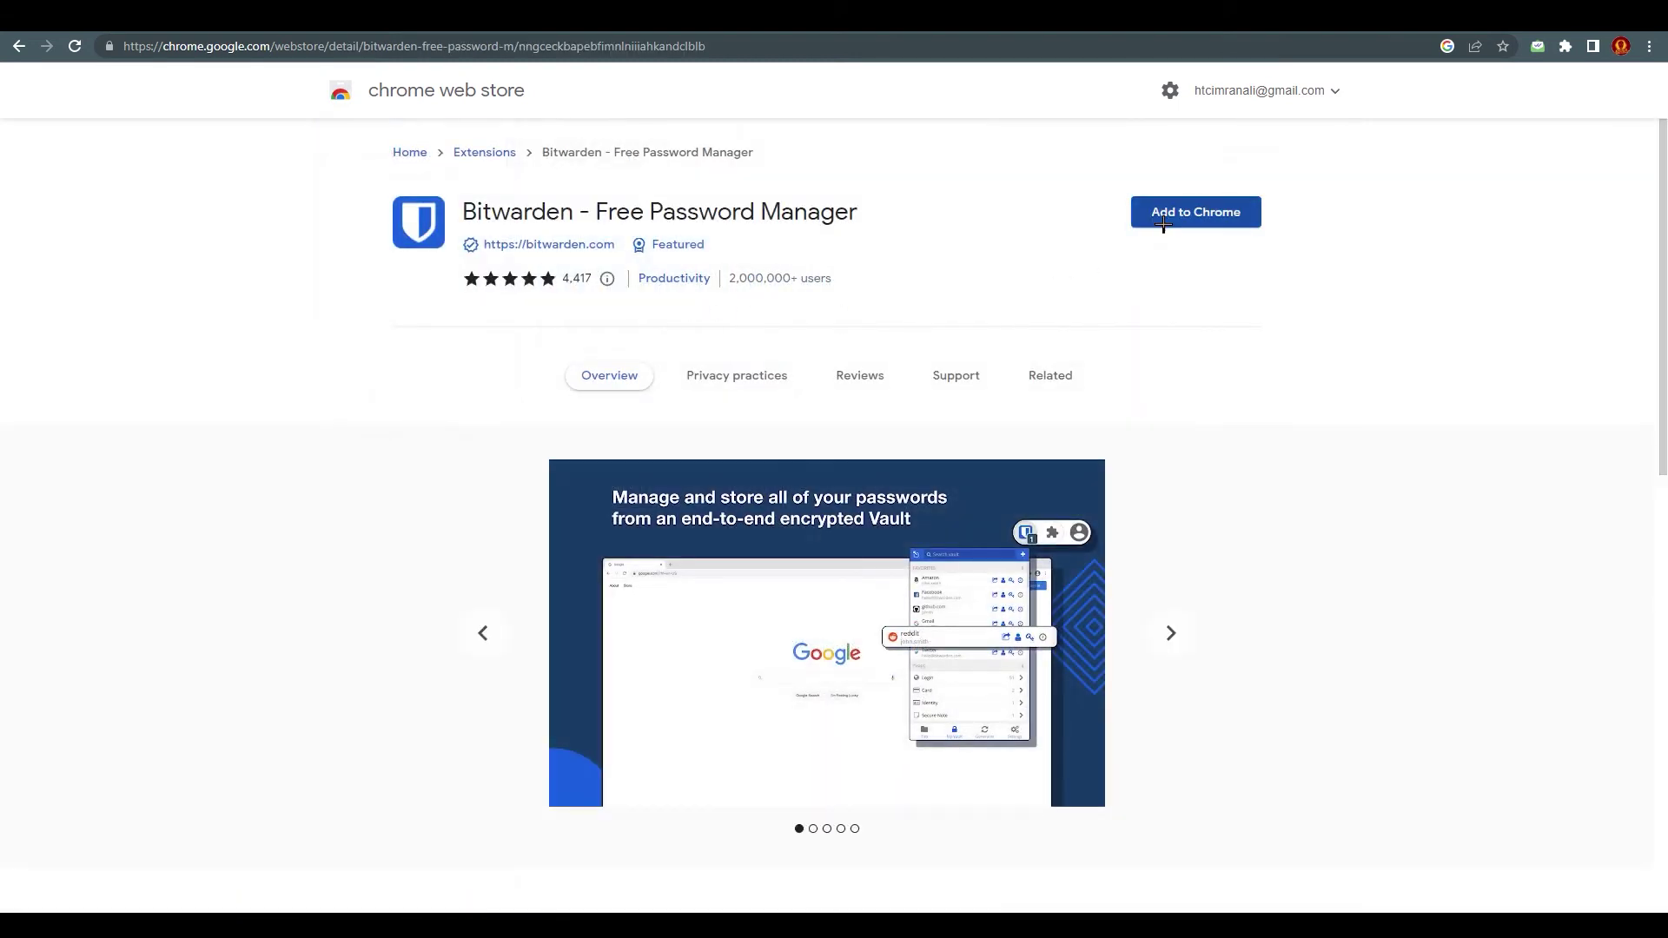
{"action": "left_click", "coordinate": [1181, 214]}
{"action": "left_click", "coordinate": [878, 222]}
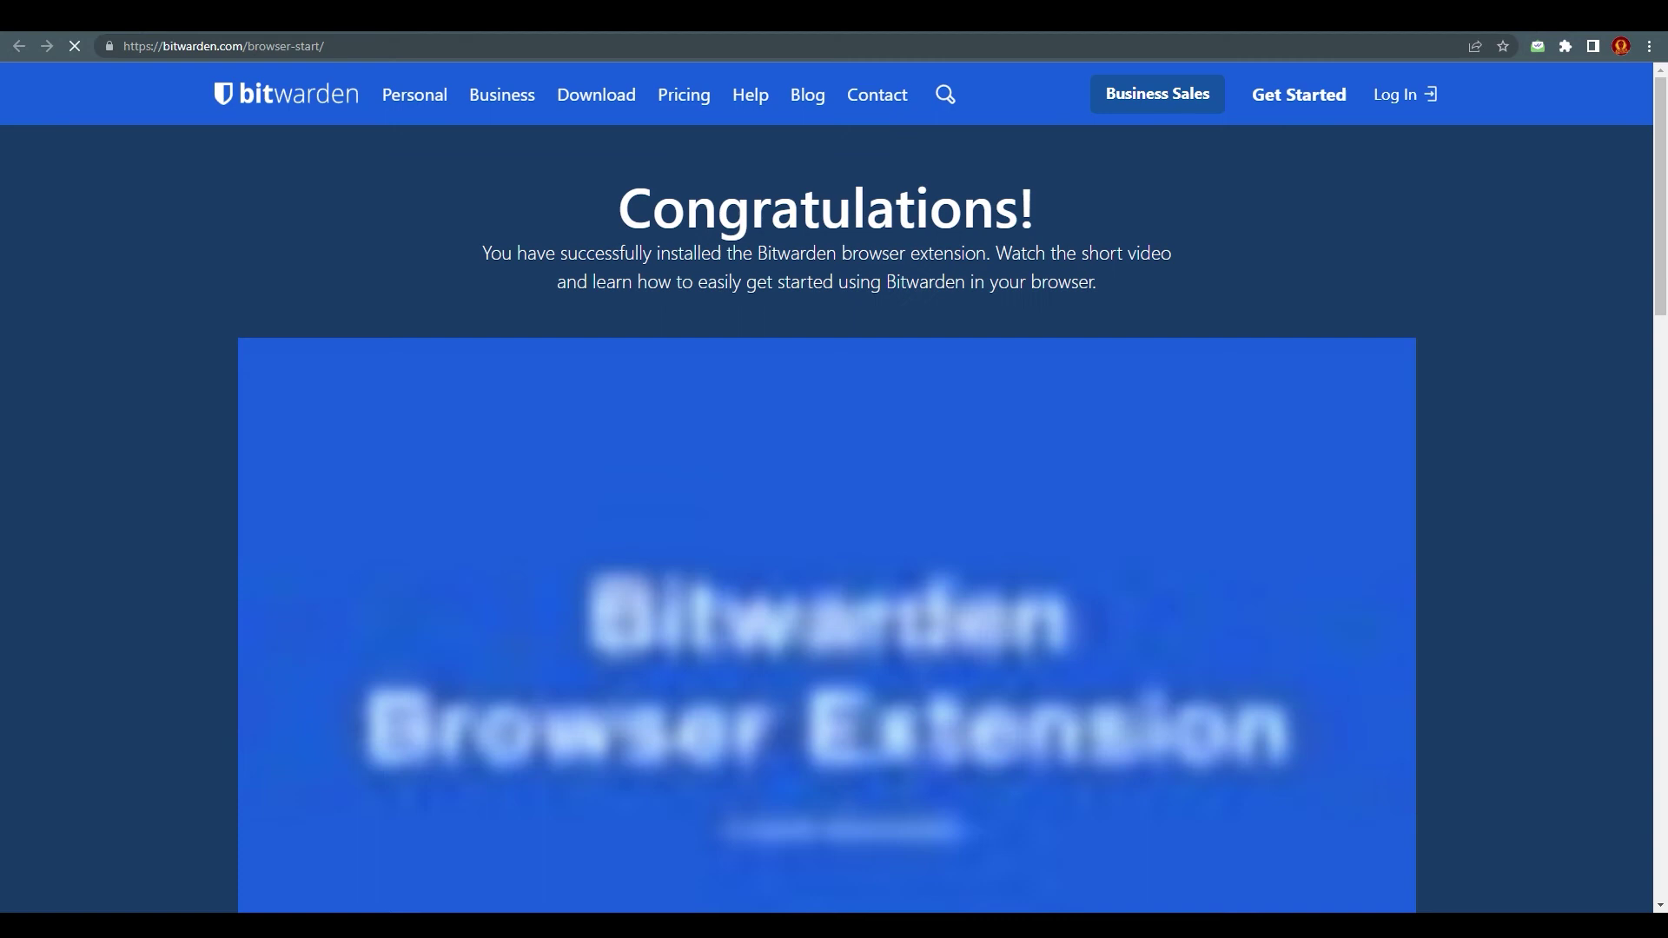
{"action": "left_click", "coordinate": [1026, 34]}
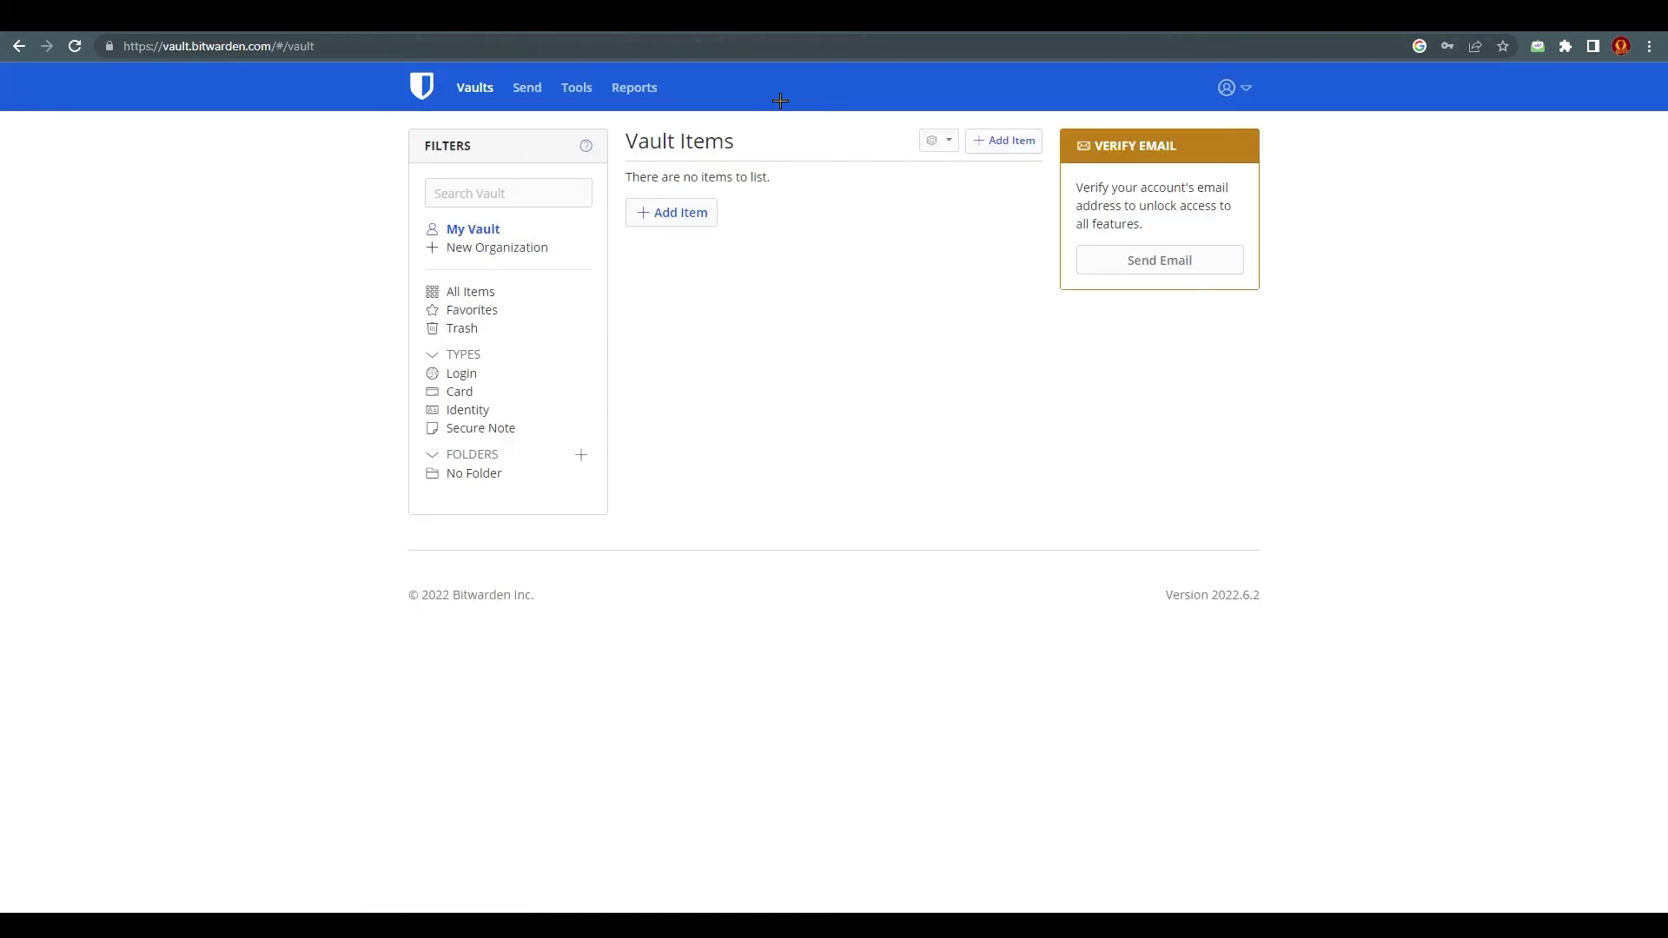
Open facebook.com in a new tab, glance at the vault tab, then return to Facebook
{"action": "key", "text": "ctrl+t"}
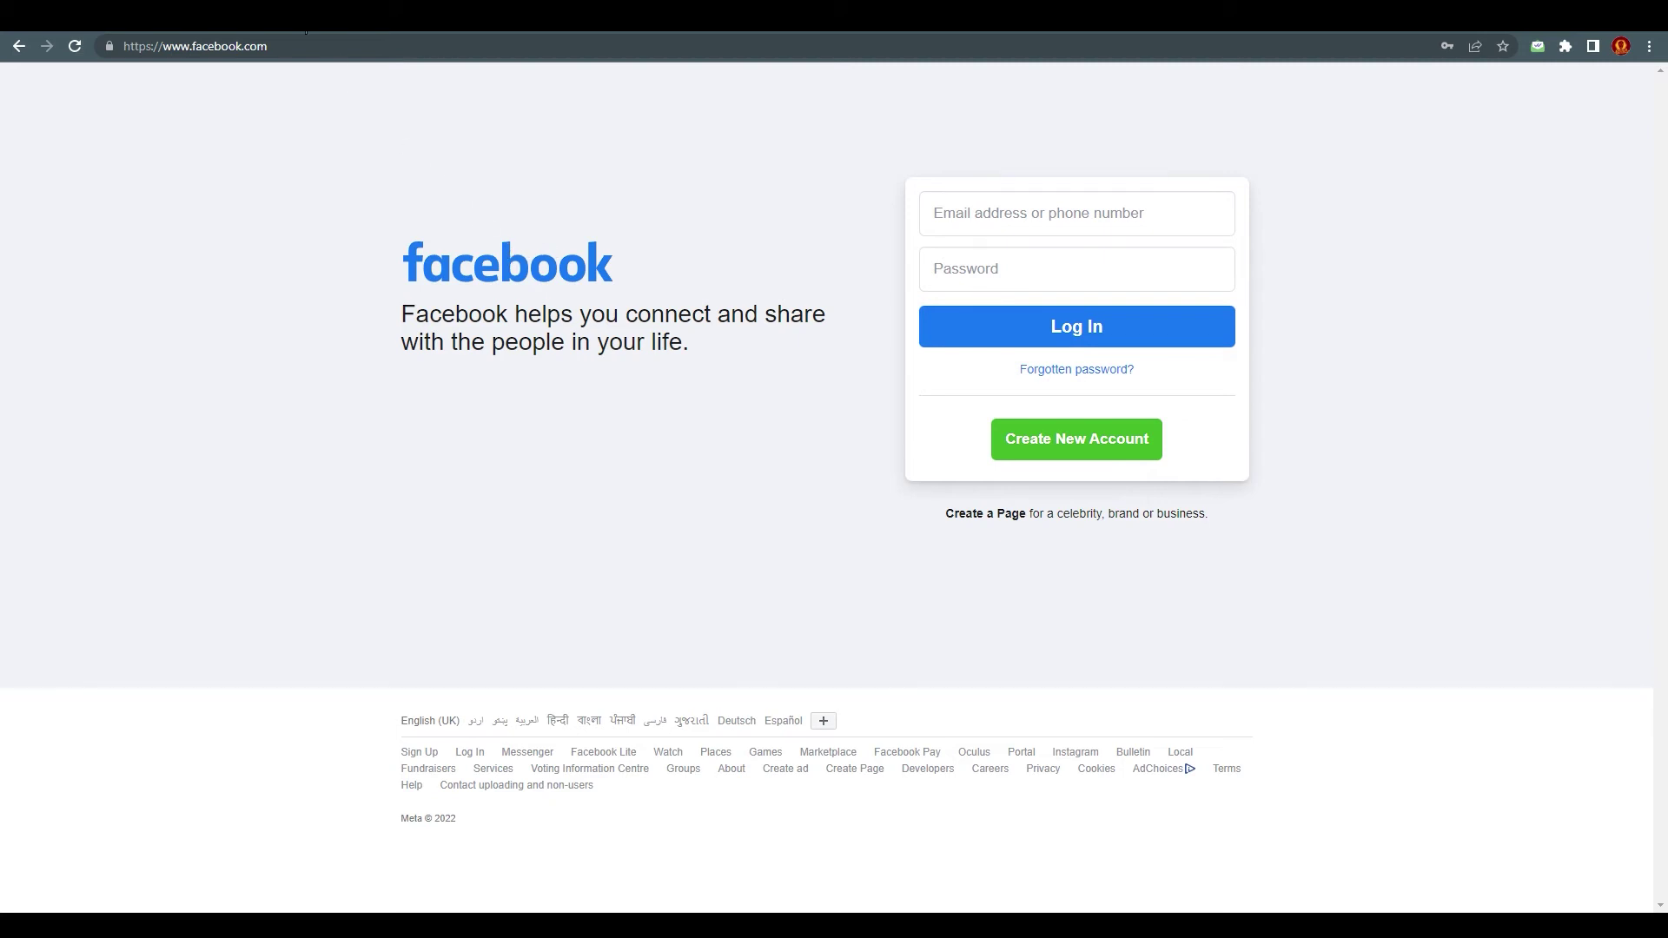
{"action": "key", "text": "ctrl+w"}
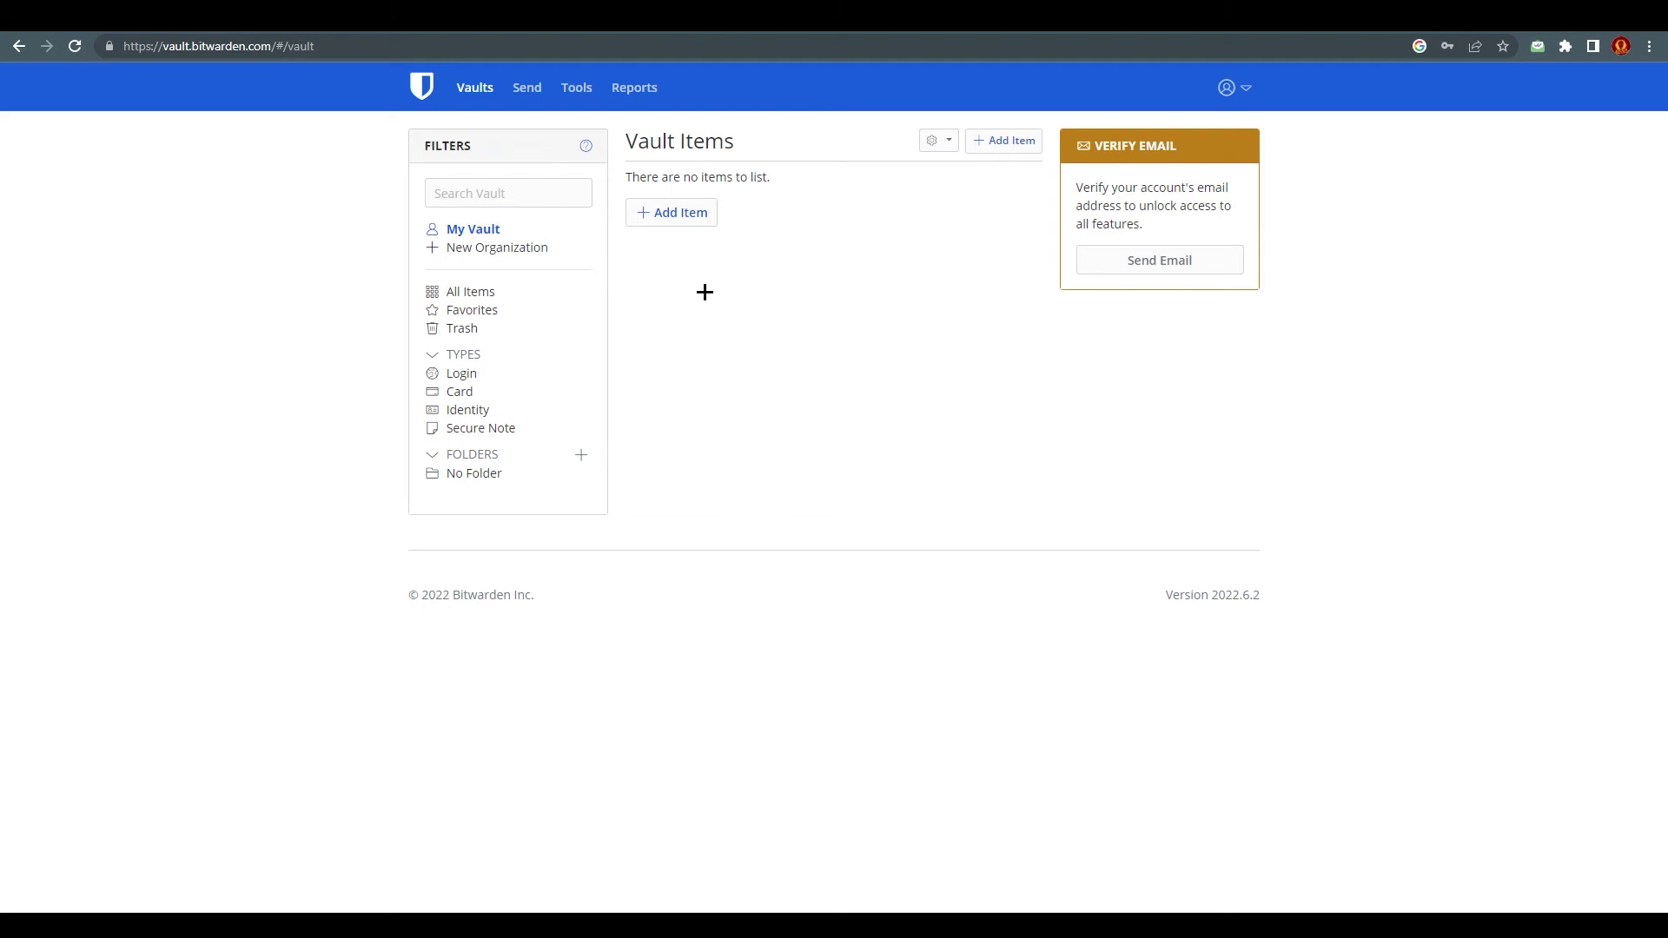
{"action": "left_click", "coordinate": [931, 33]}
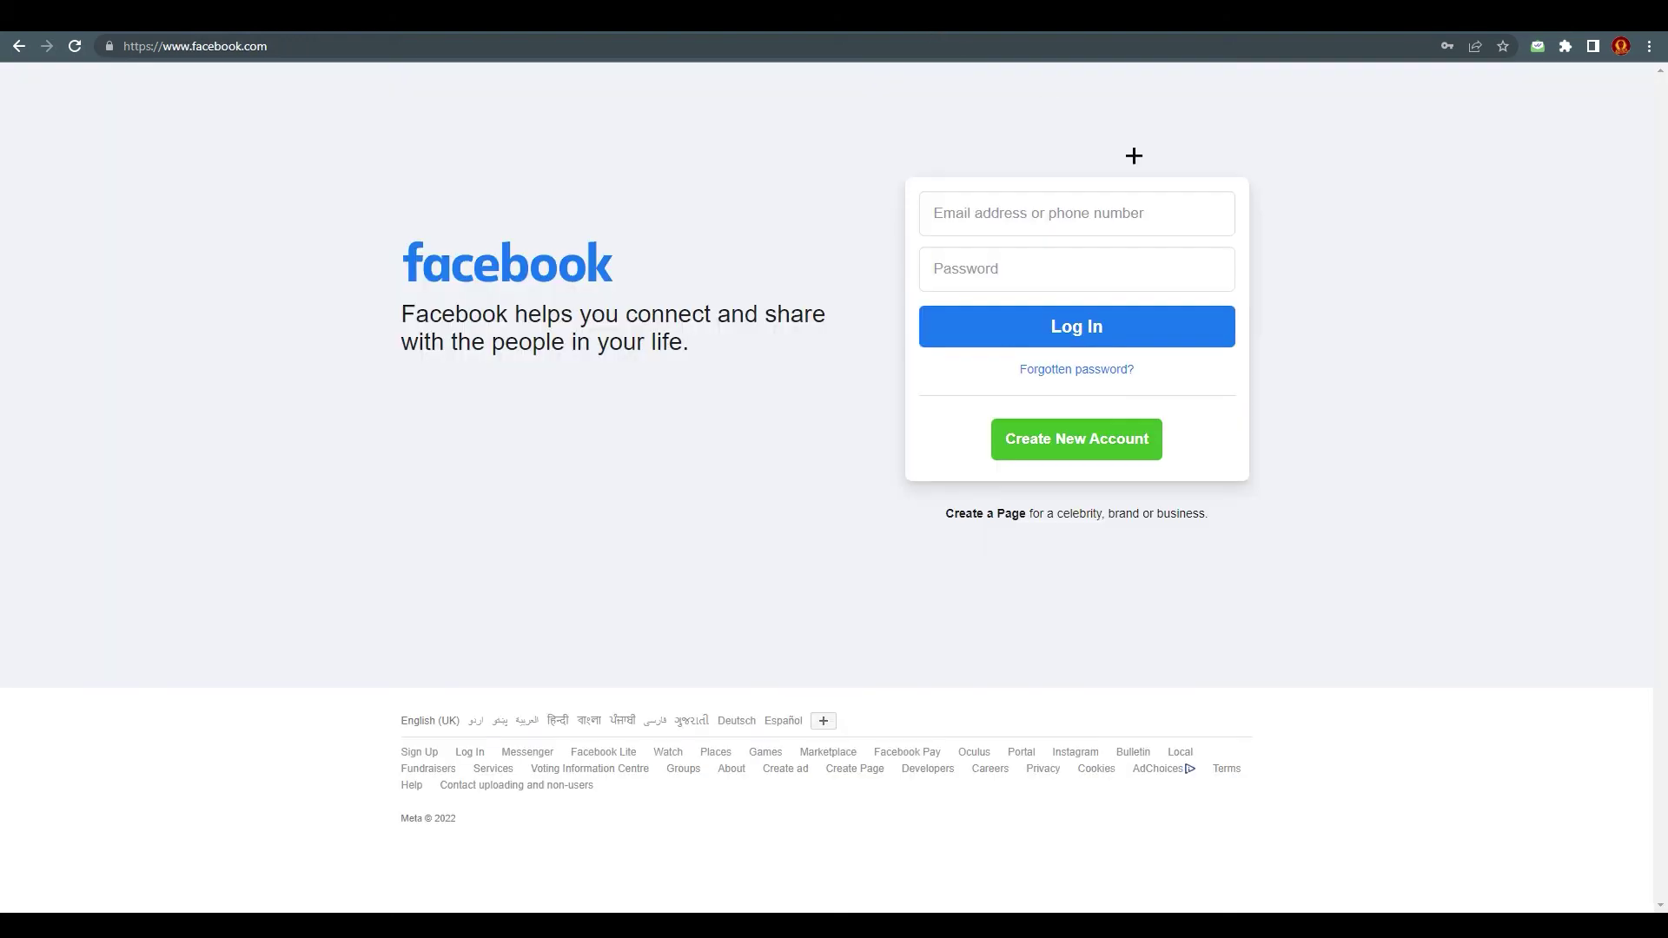
Open the Bitwarden extension from the Extensions menu and bring up its login form
{"action": "left_click", "coordinate": [1564, 49]}
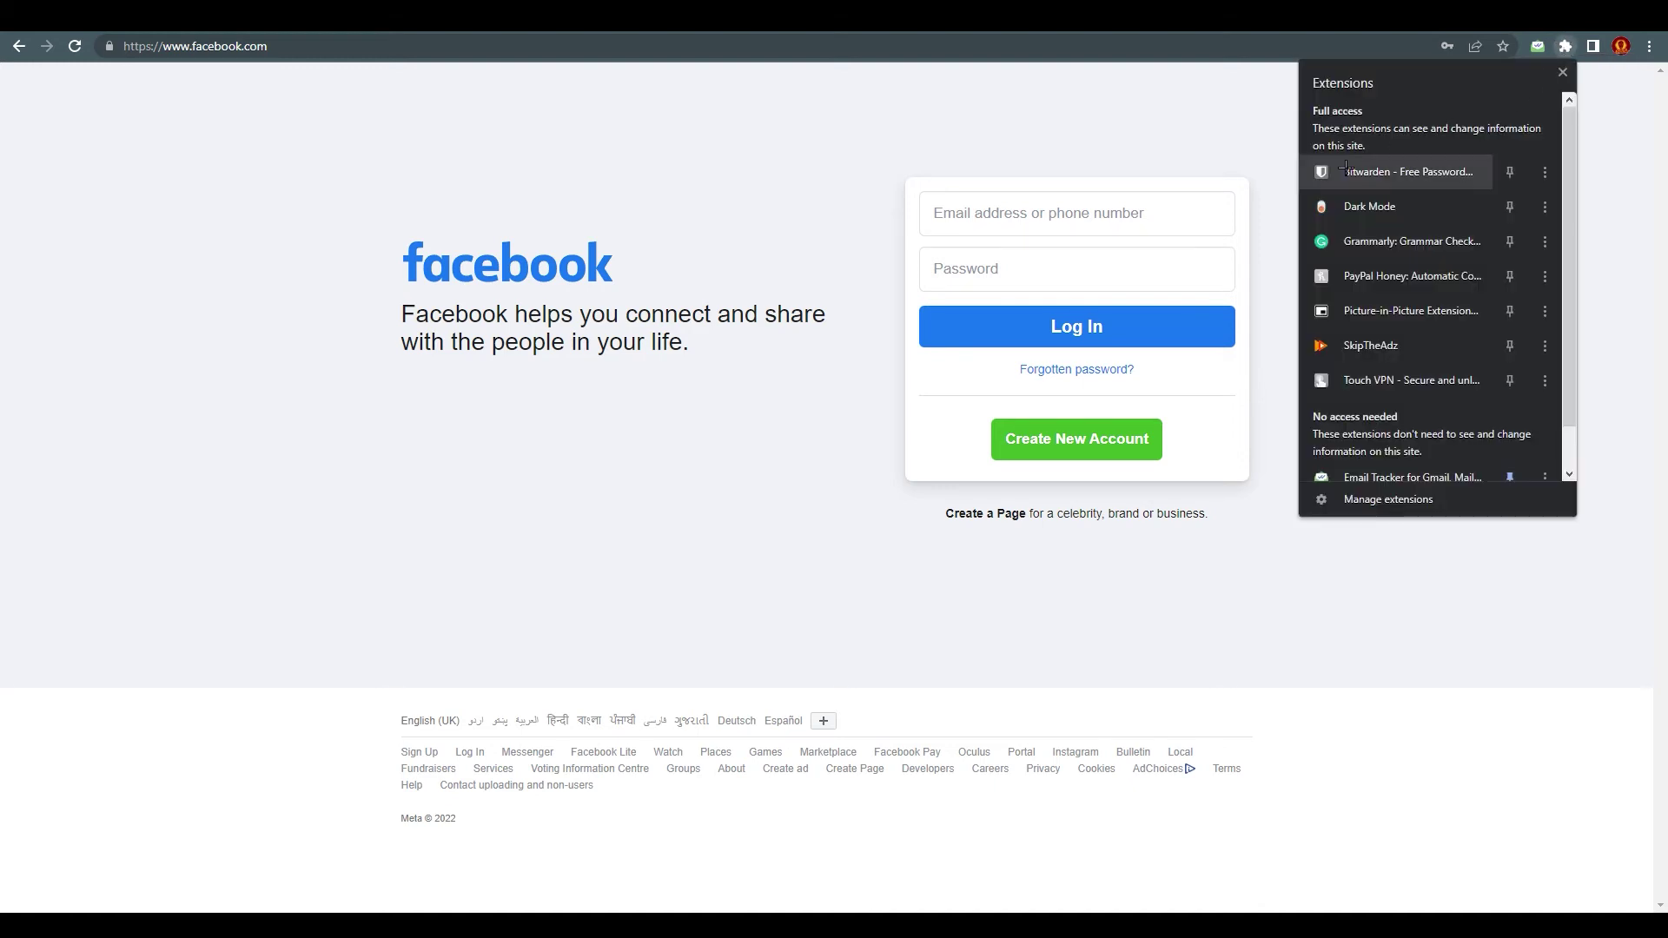
{"action": "left_click", "coordinate": [1411, 172]}
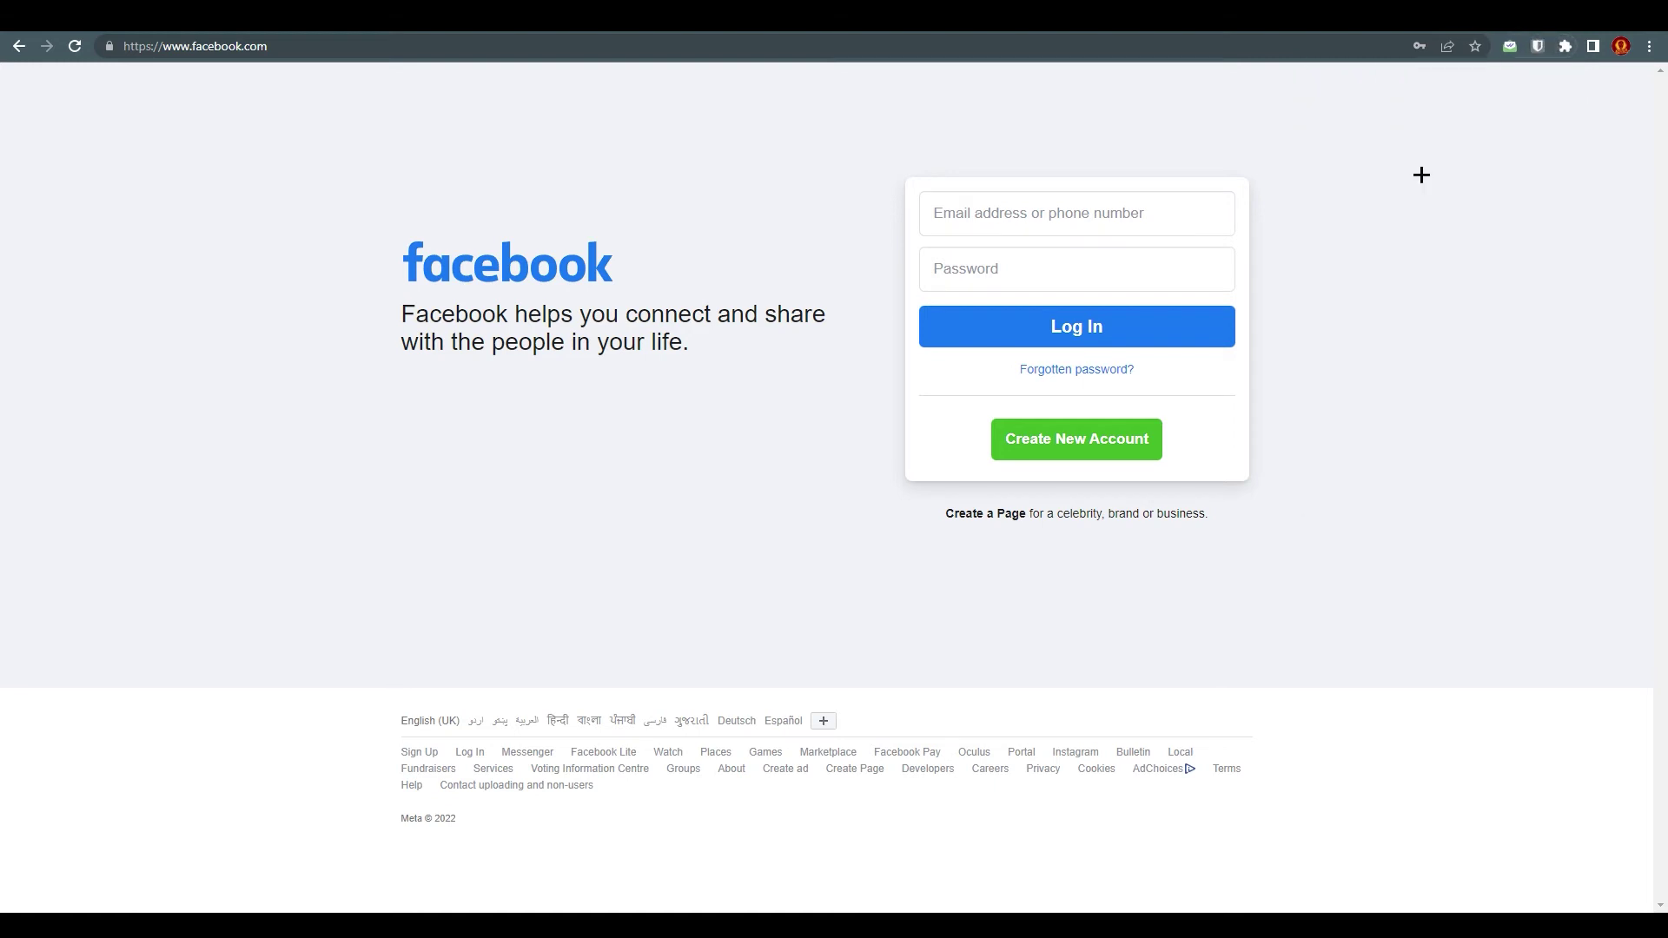
{"action": "left_click", "coordinate": [1386, 326]}
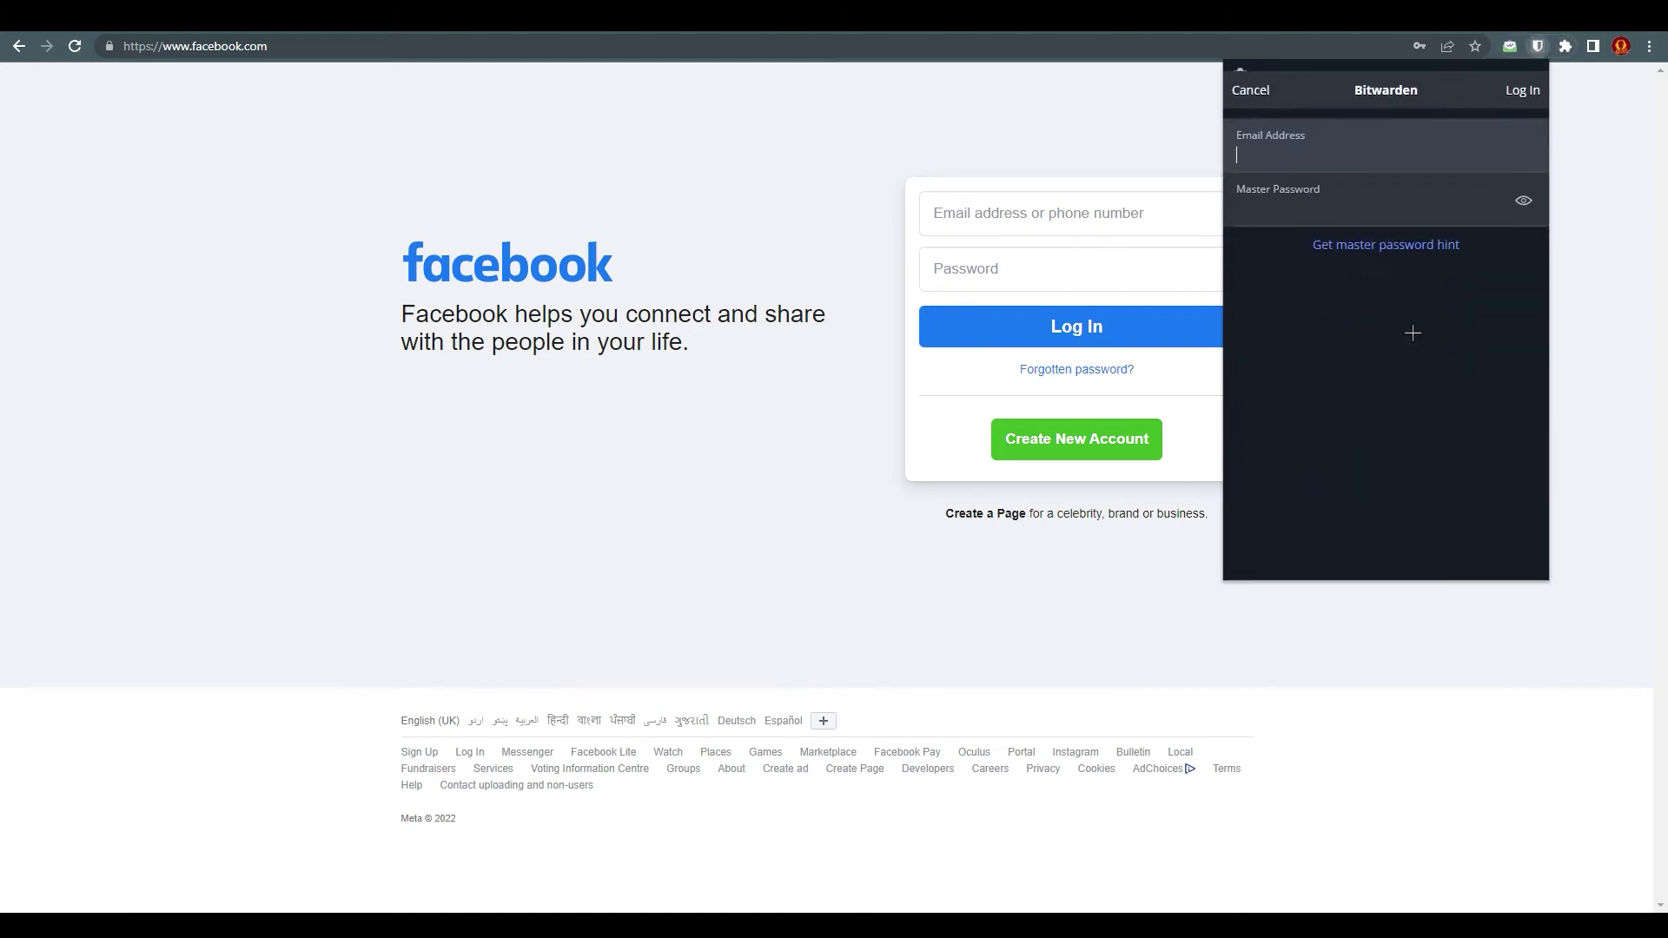
Log in with the saved account e-mail and master password, passing the hCaptcha check
{"action": "left_click", "coordinate": [1343, 149]}
{"action": "key", "text": "Down"}
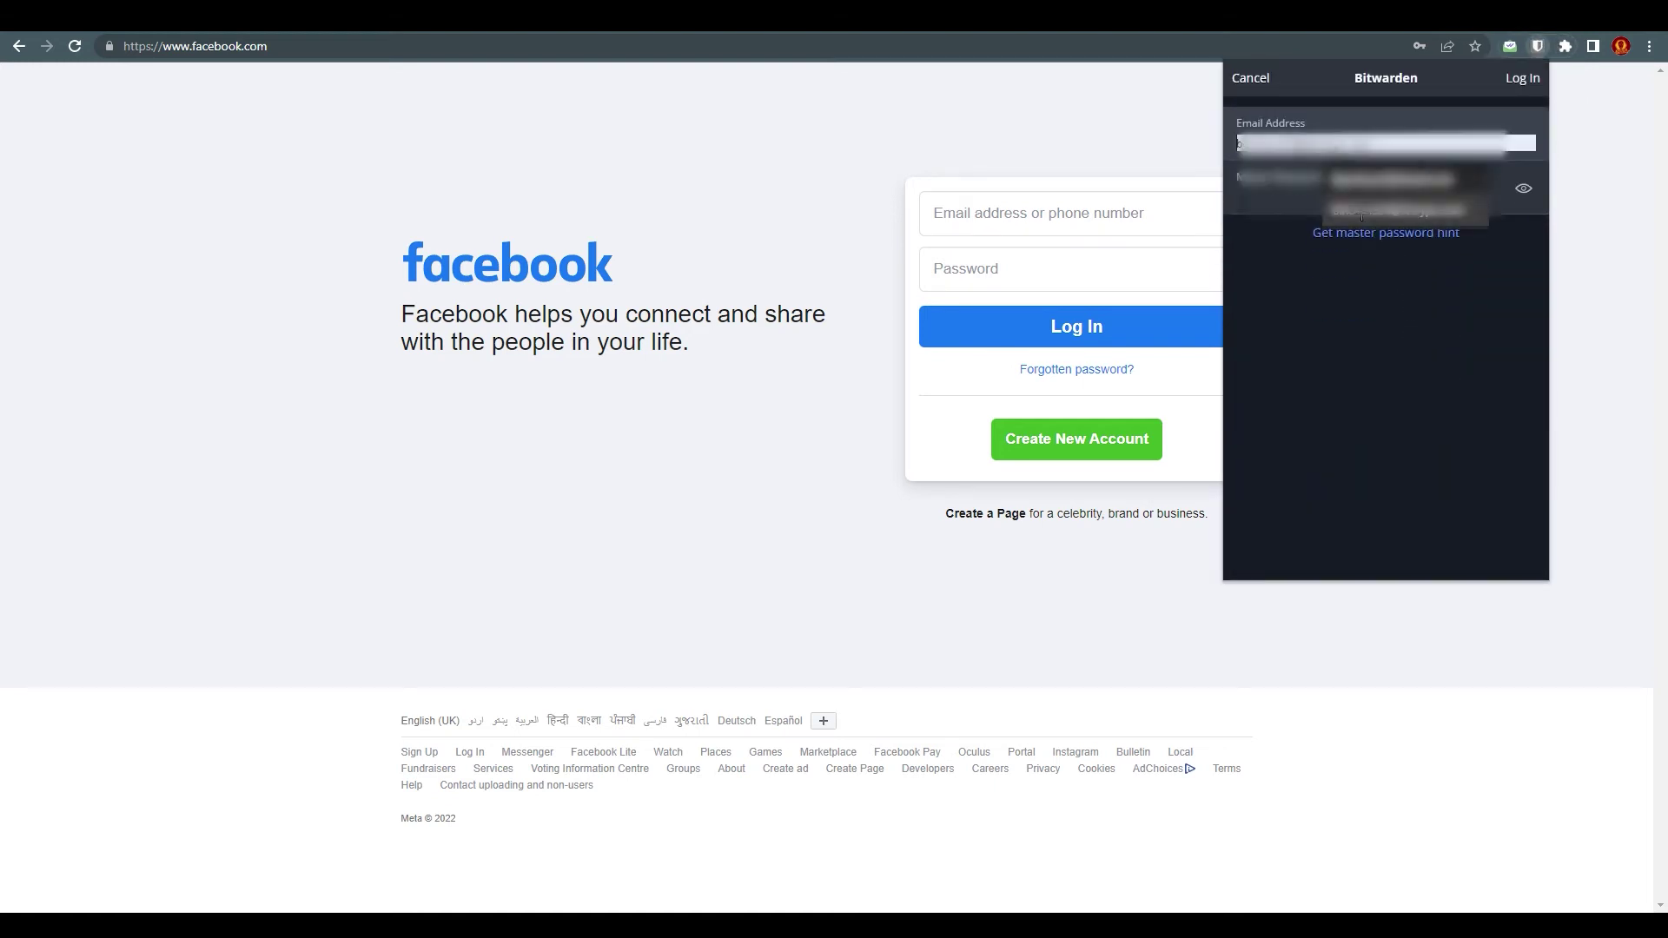
{"action": "key", "text": "Return"}
{"action": "key", "text": "Tab"}
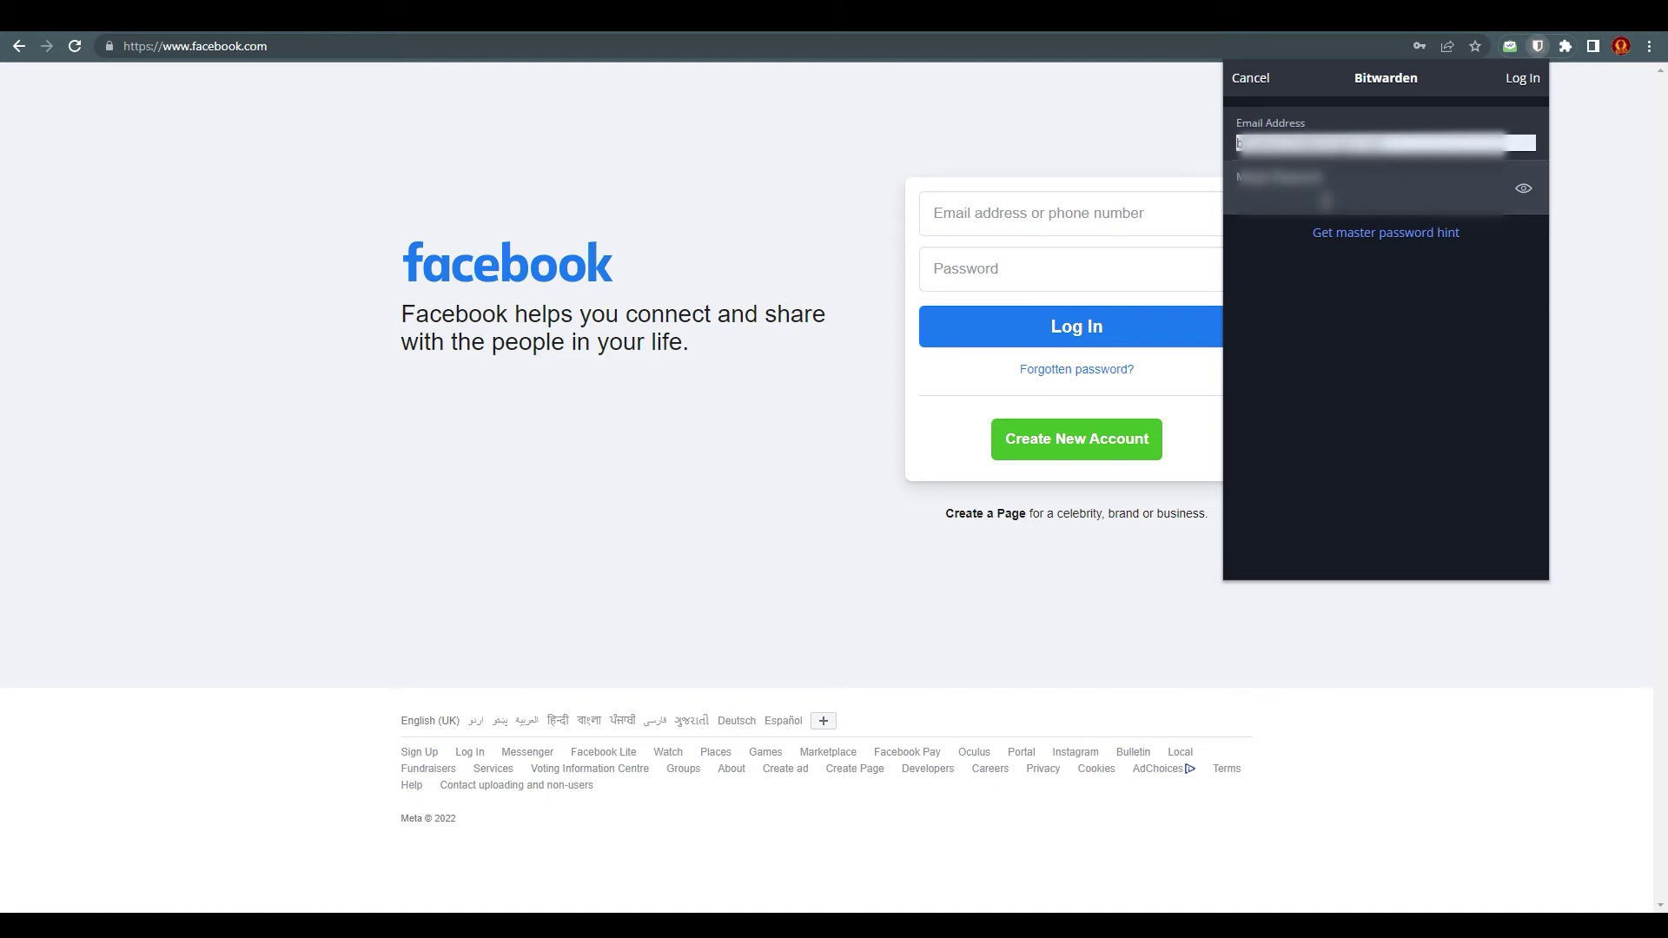
{"action": "type", "text": "••••••••••••••"}
{"action": "key", "text": "Return"}
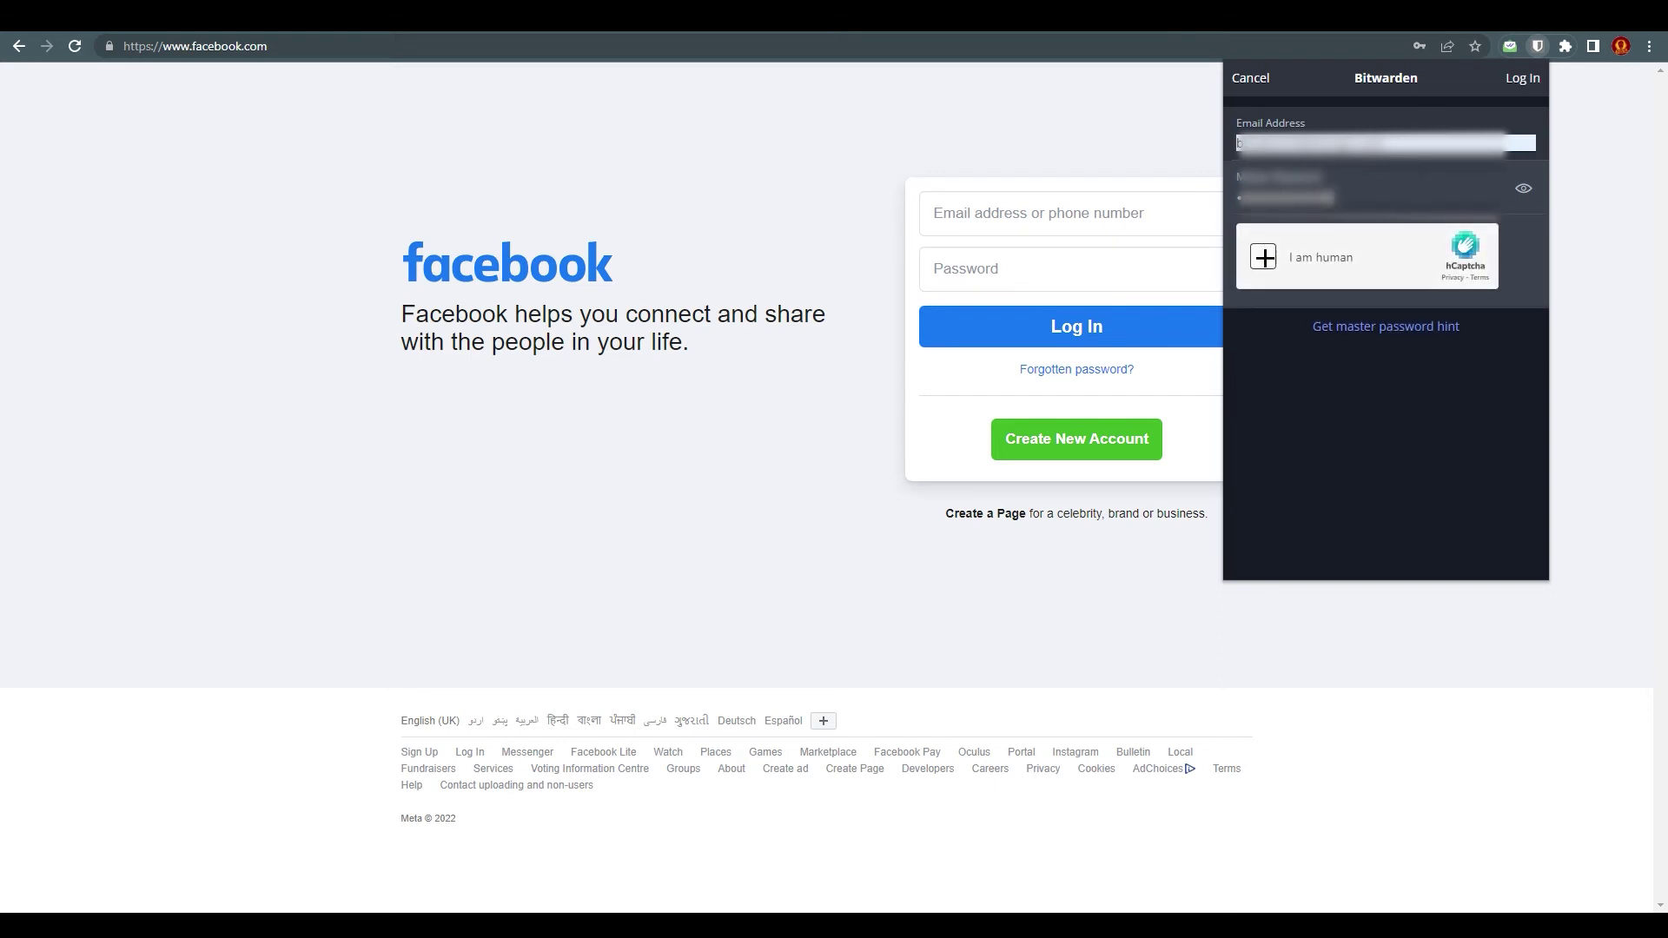
{"action": "left_click", "coordinate": [1263, 257]}
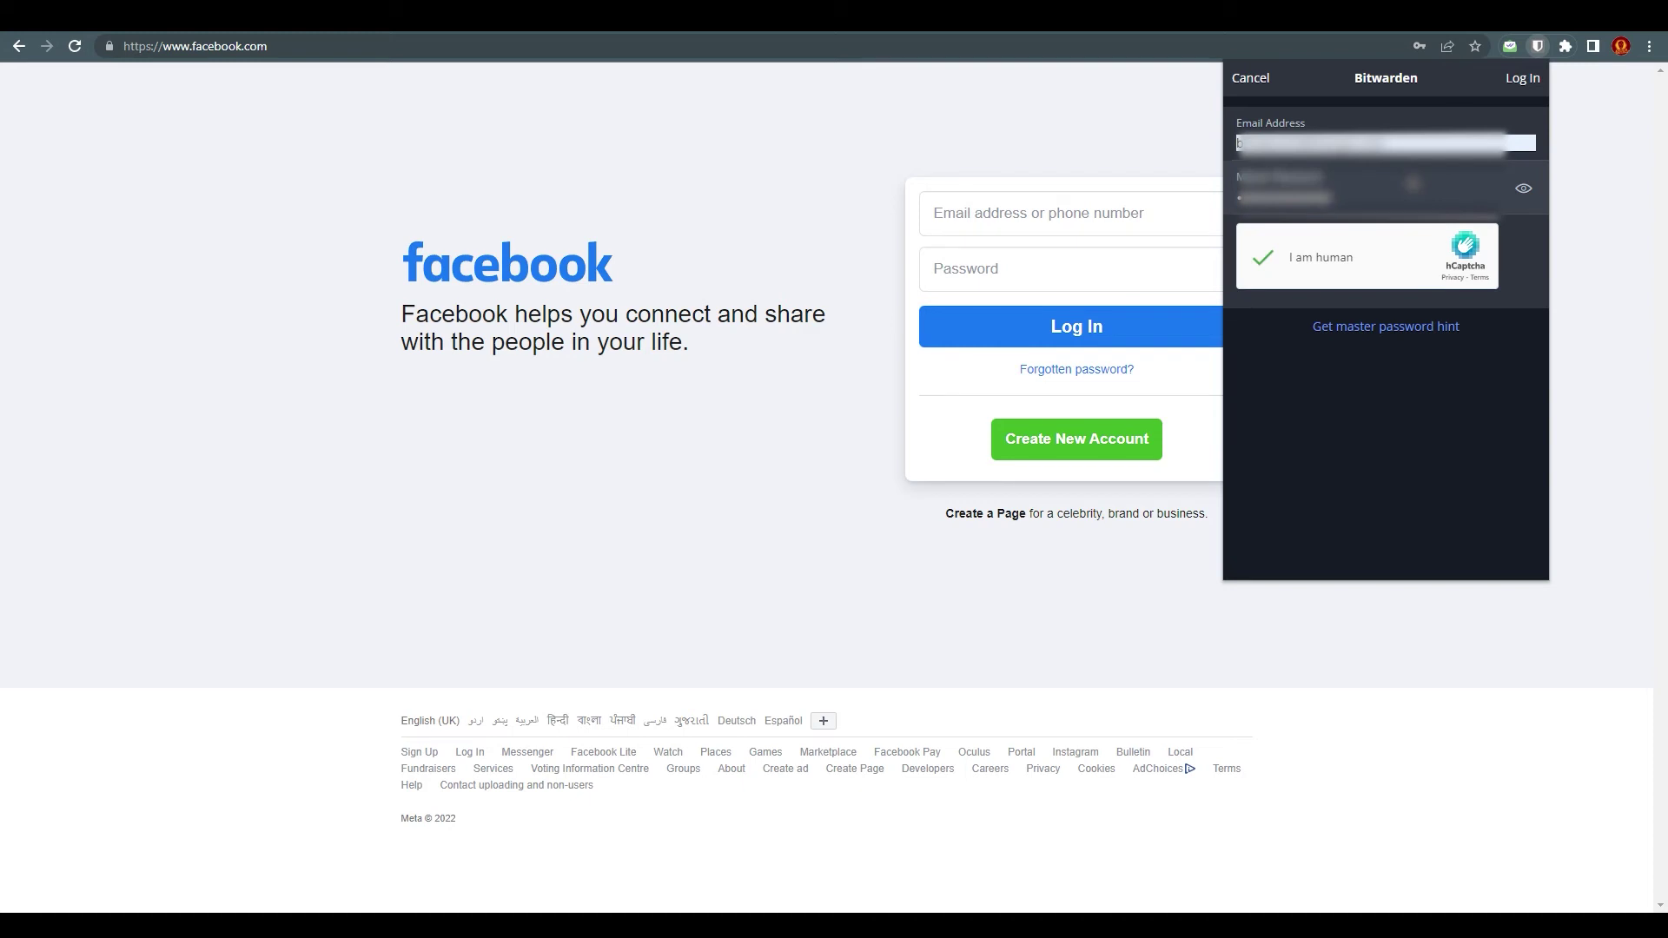
{"action": "key", "text": "Return"}
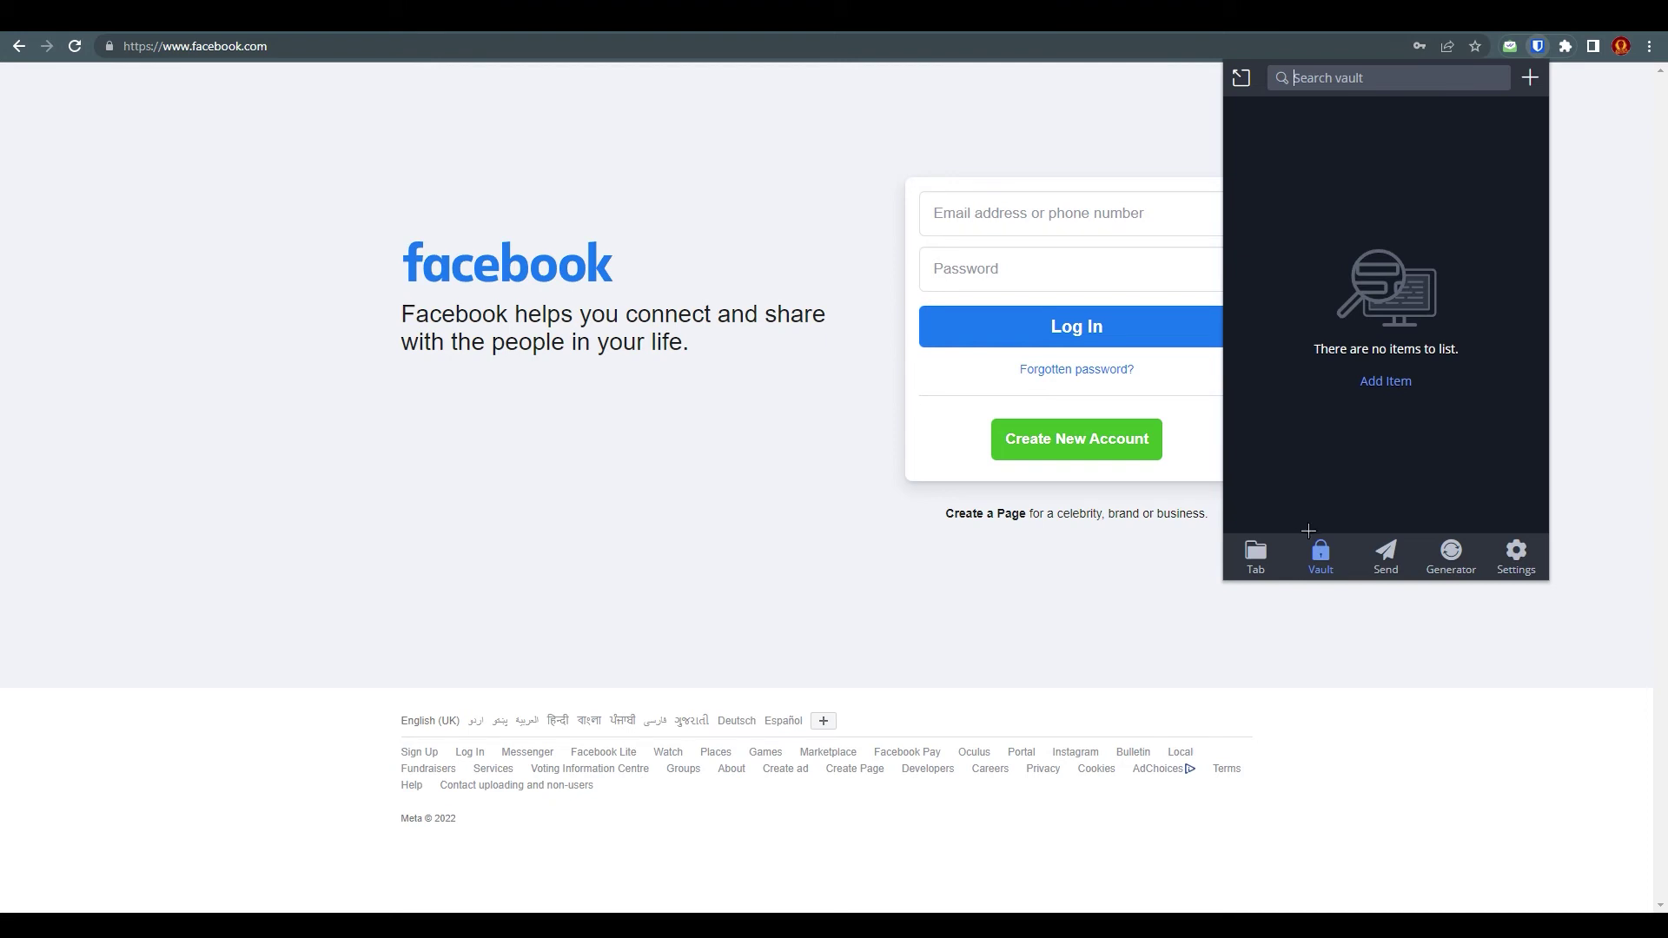
Toggle the extension between current-site and all-items views twice, then close its popup
{"action": "left_click", "coordinate": [1259, 556]}
{"action": "left_click", "coordinate": [1316, 556]}
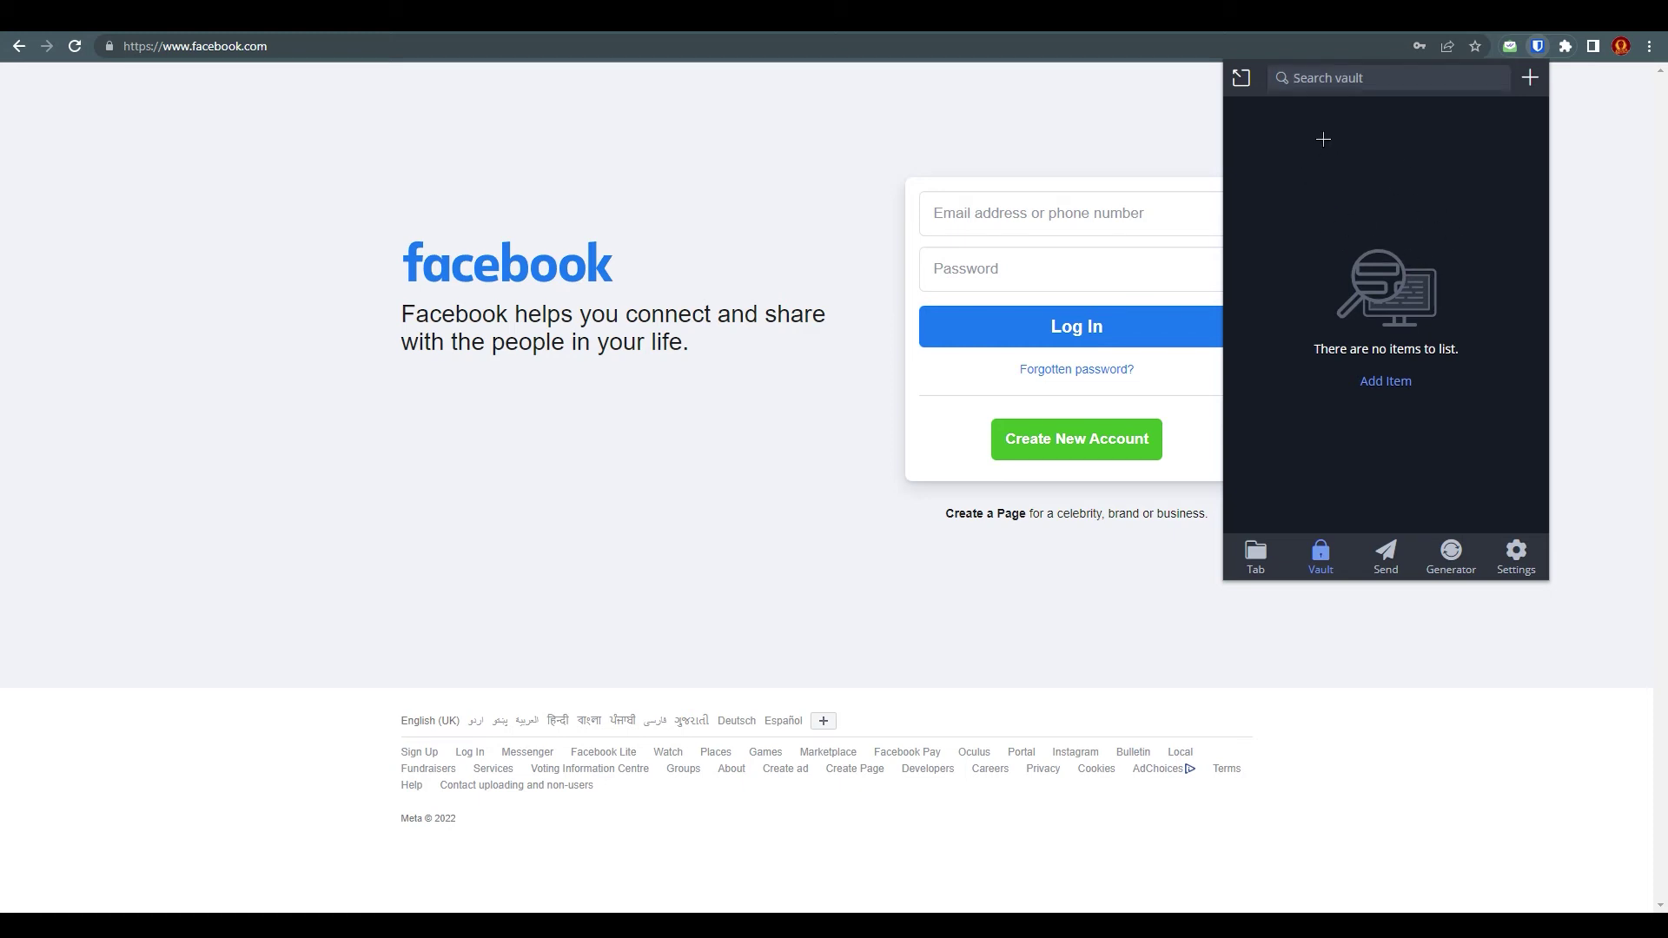
{"action": "left_click", "coordinate": [804, 193]}
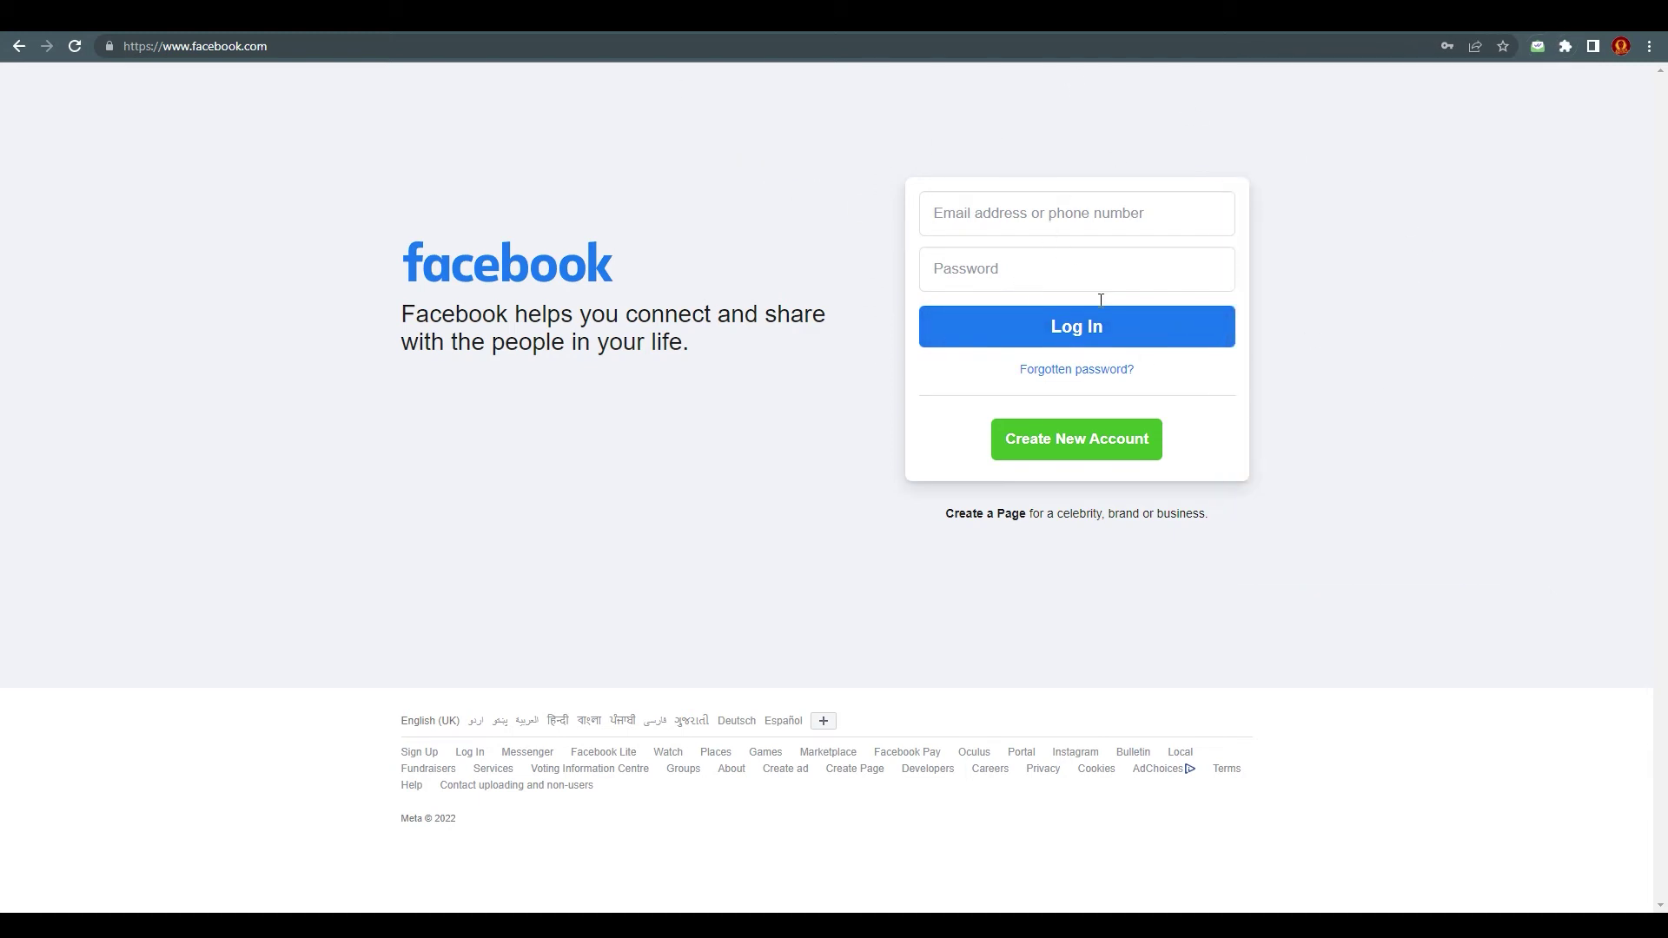
{"action": "left_click", "coordinate": [1565, 46]}
{"action": "left_click", "coordinate": [1349, 165]}
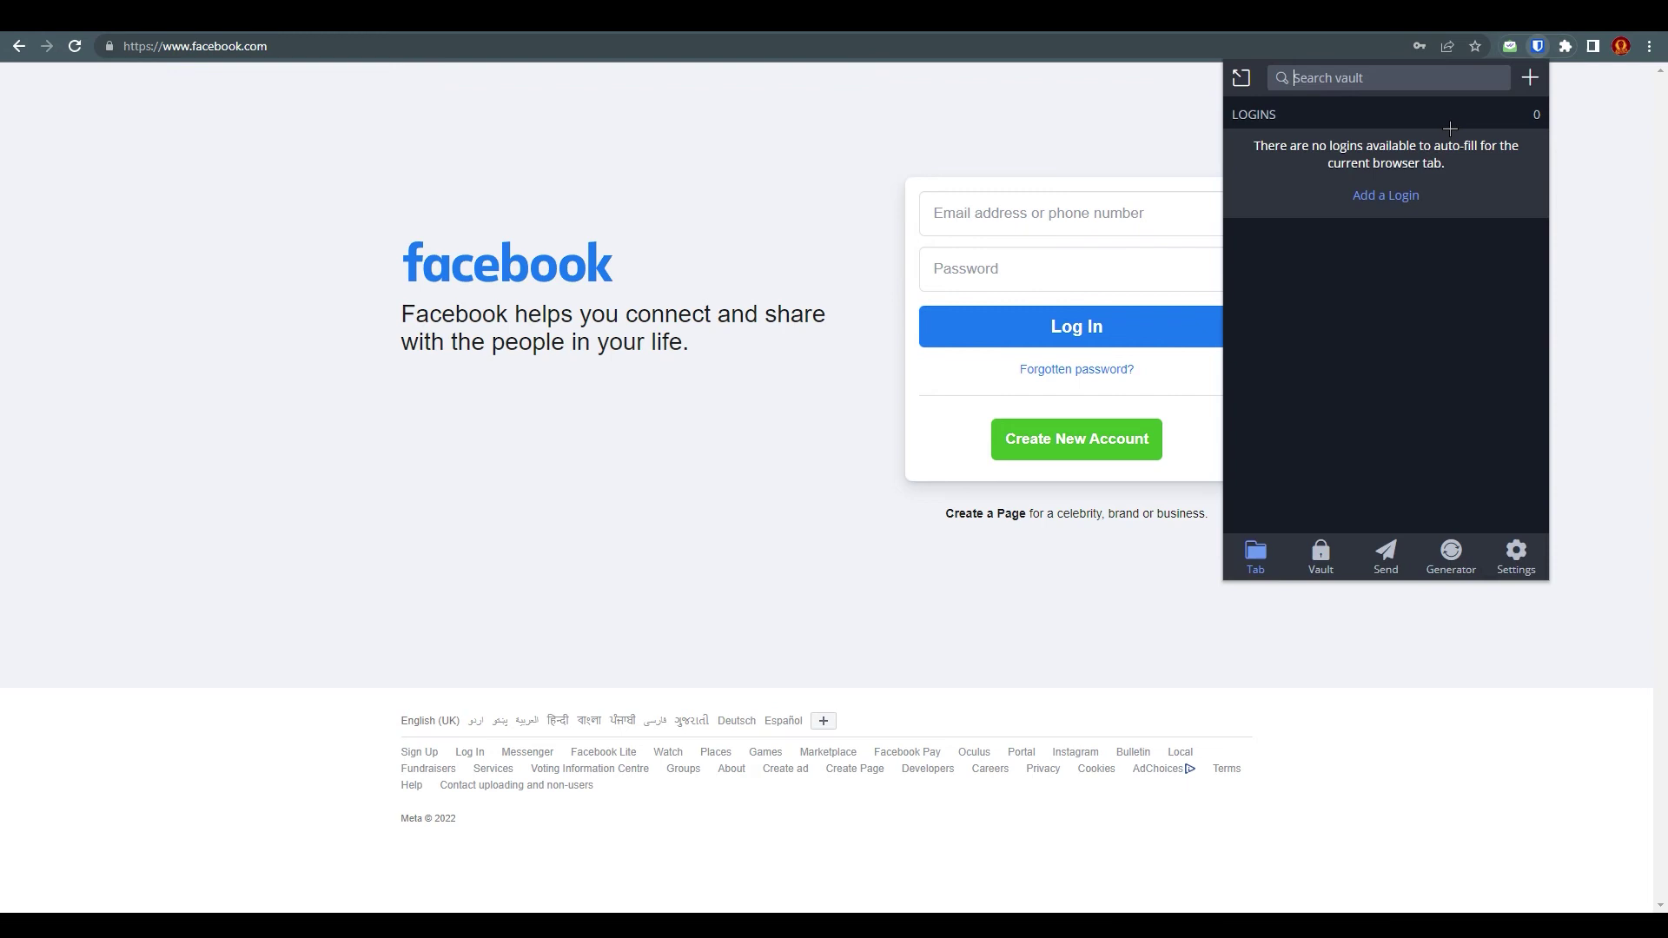
{"action": "left_click", "coordinate": [1321, 556]}
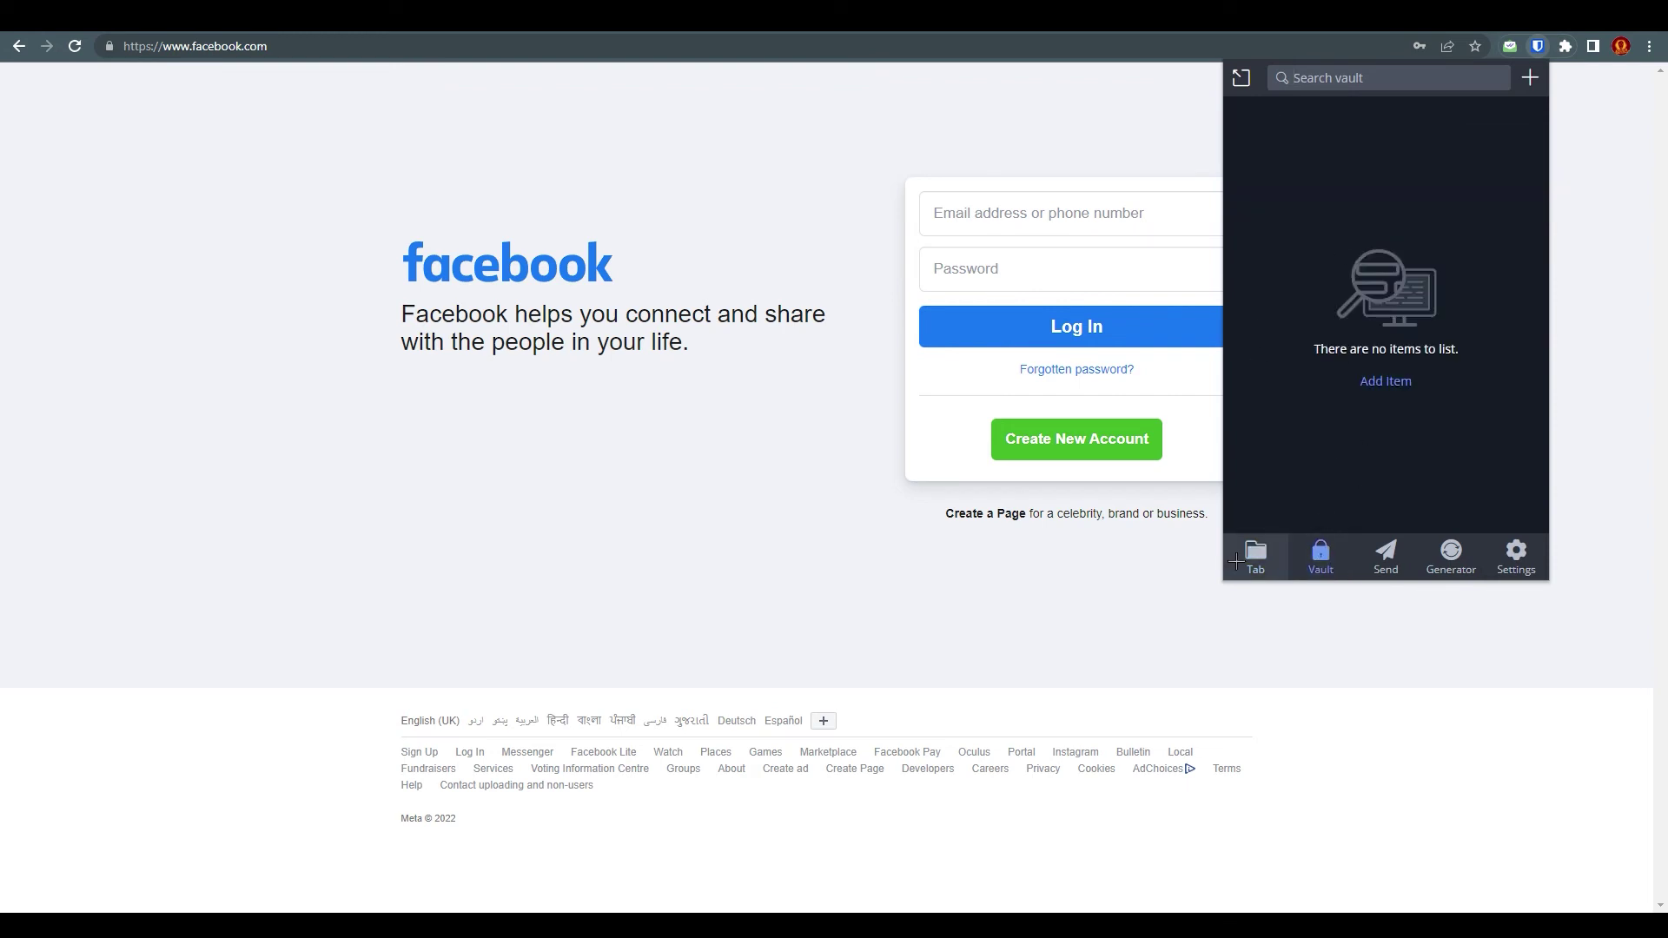
{"action": "left_click", "coordinate": [1255, 556]}
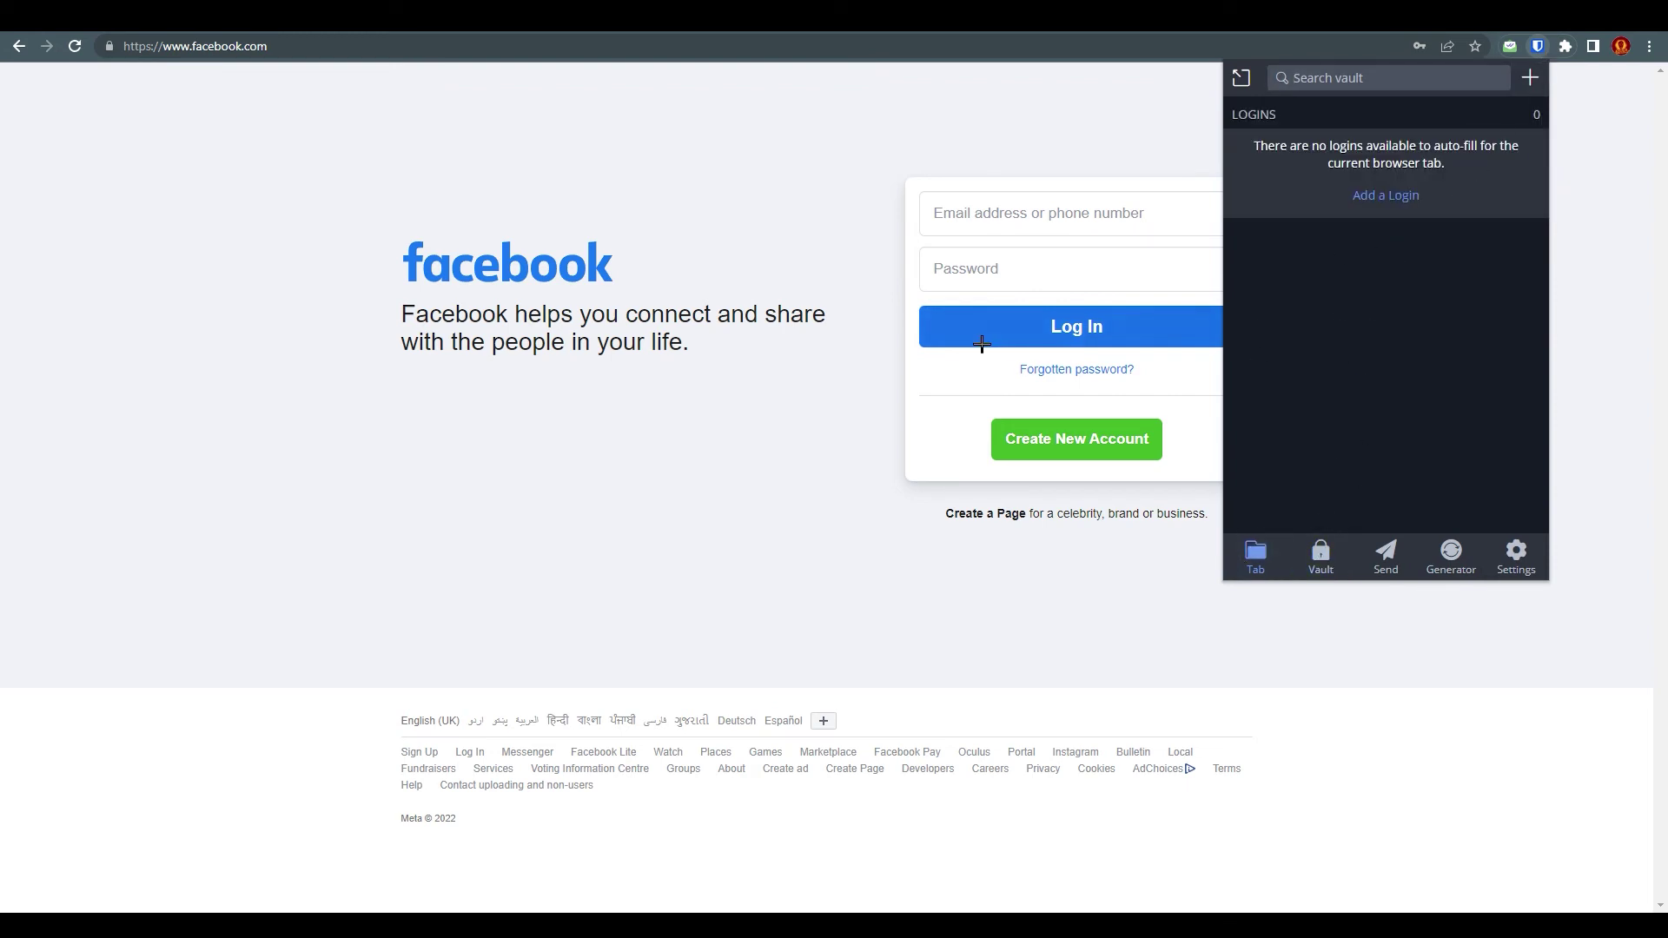
{"action": "left_click", "coordinate": [840, 208]}
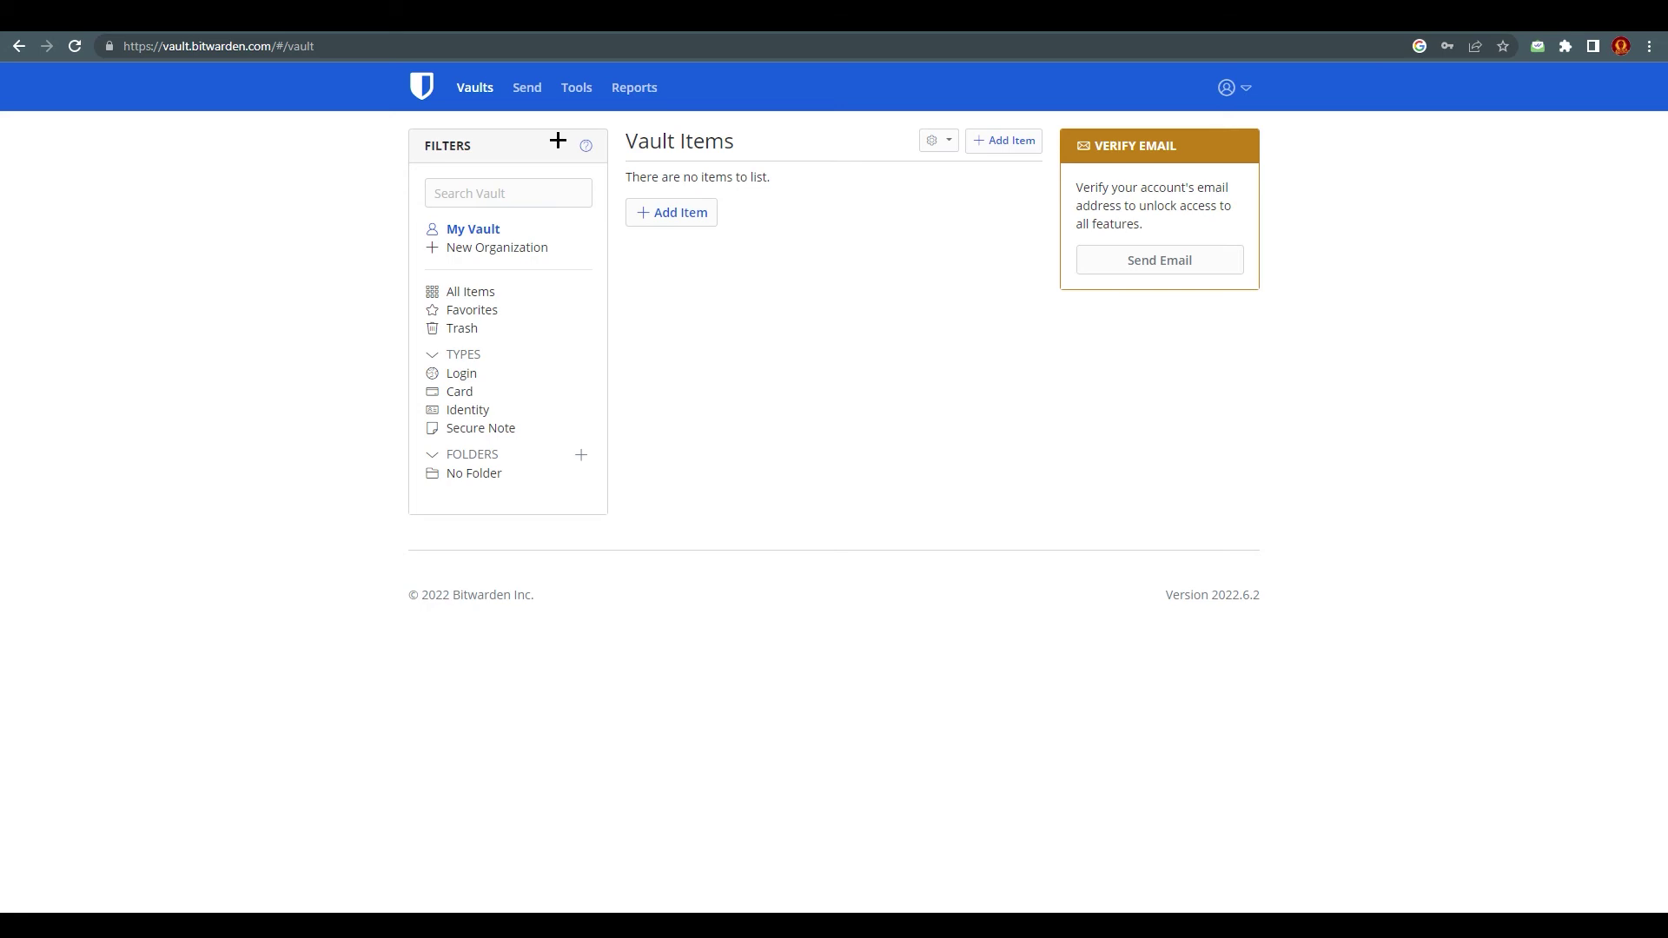
Open Account Settings from the profile menu
{"action": "left_click", "coordinate": [1227, 87]}
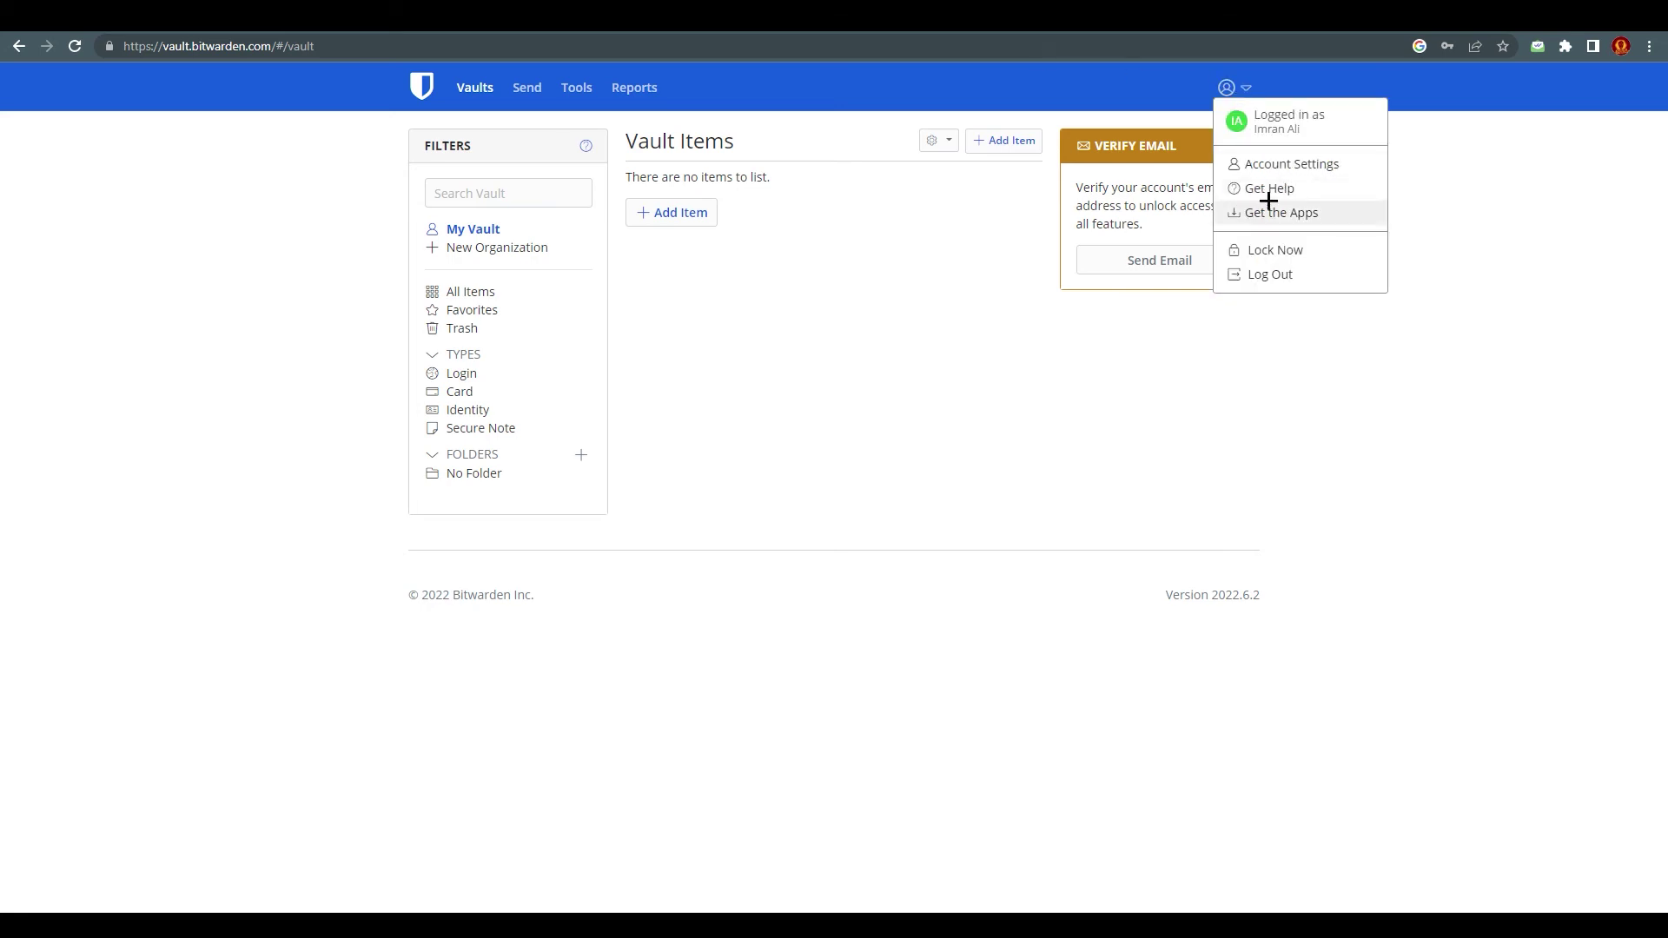
{"action": "left_click", "coordinate": [1328, 169]}
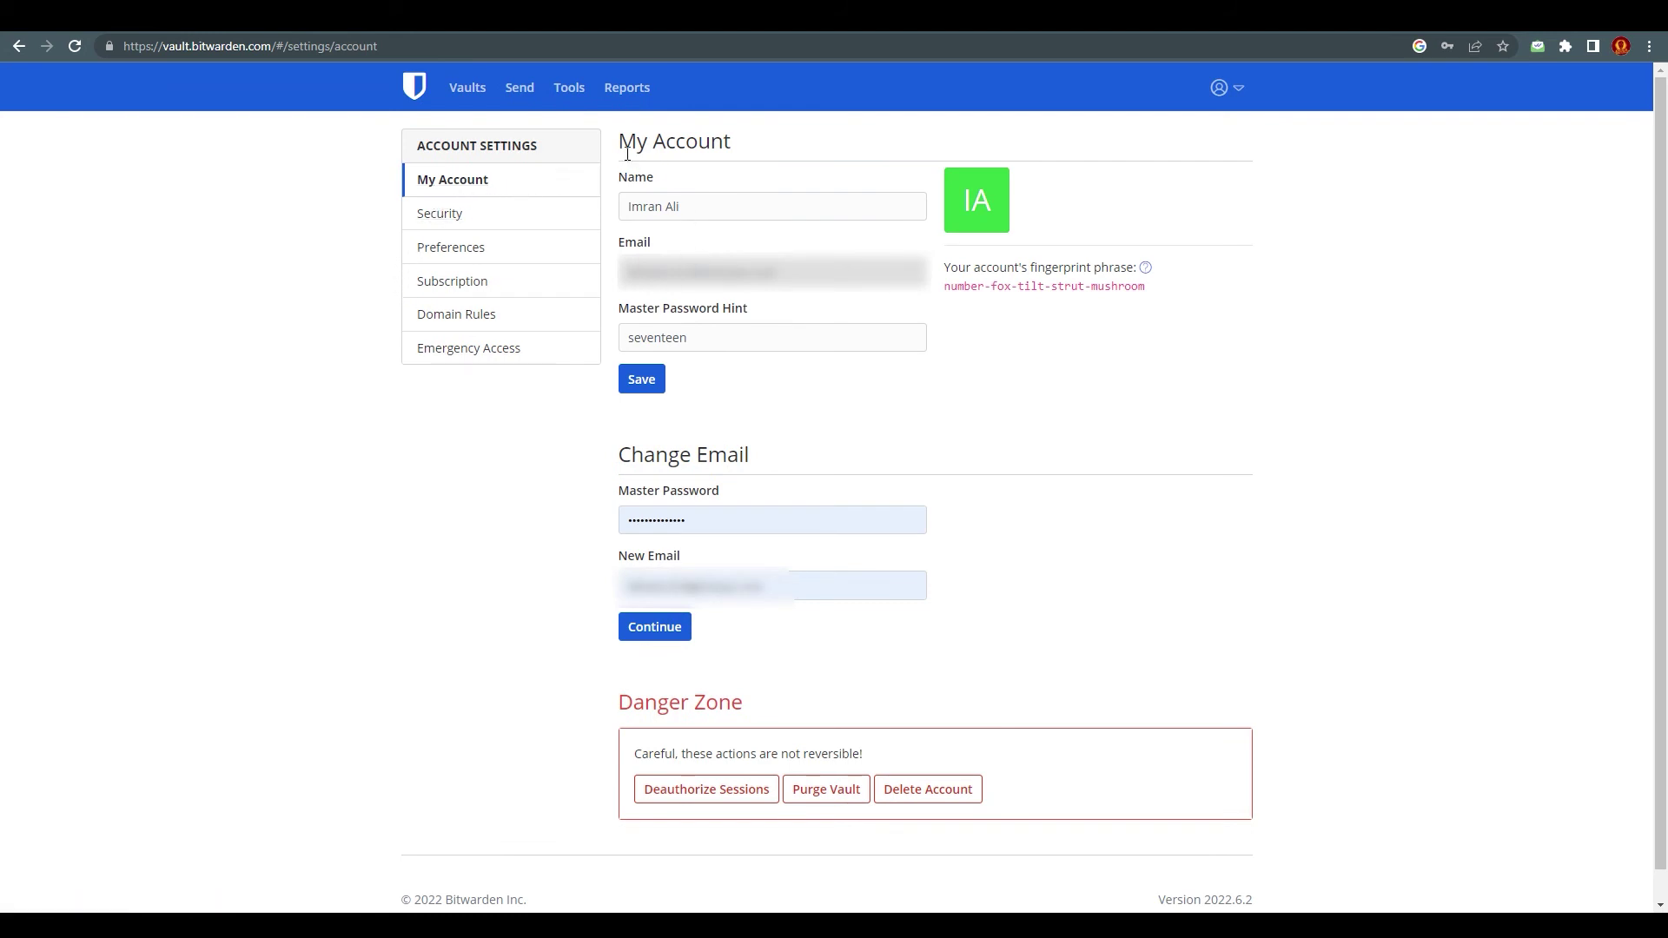
{"action": "left_click_drag", "start_coordinate": [627, 152], "coordinate": [819, 149]}
{"action": "left_click_drag", "start_coordinate": [626, 257], "coordinate": [836, 292]}
Browse the Security, Preferences and Subscription pages, reviewing the $10/year Premium upgrade details
{"action": "left_click", "coordinate": [456, 215]}
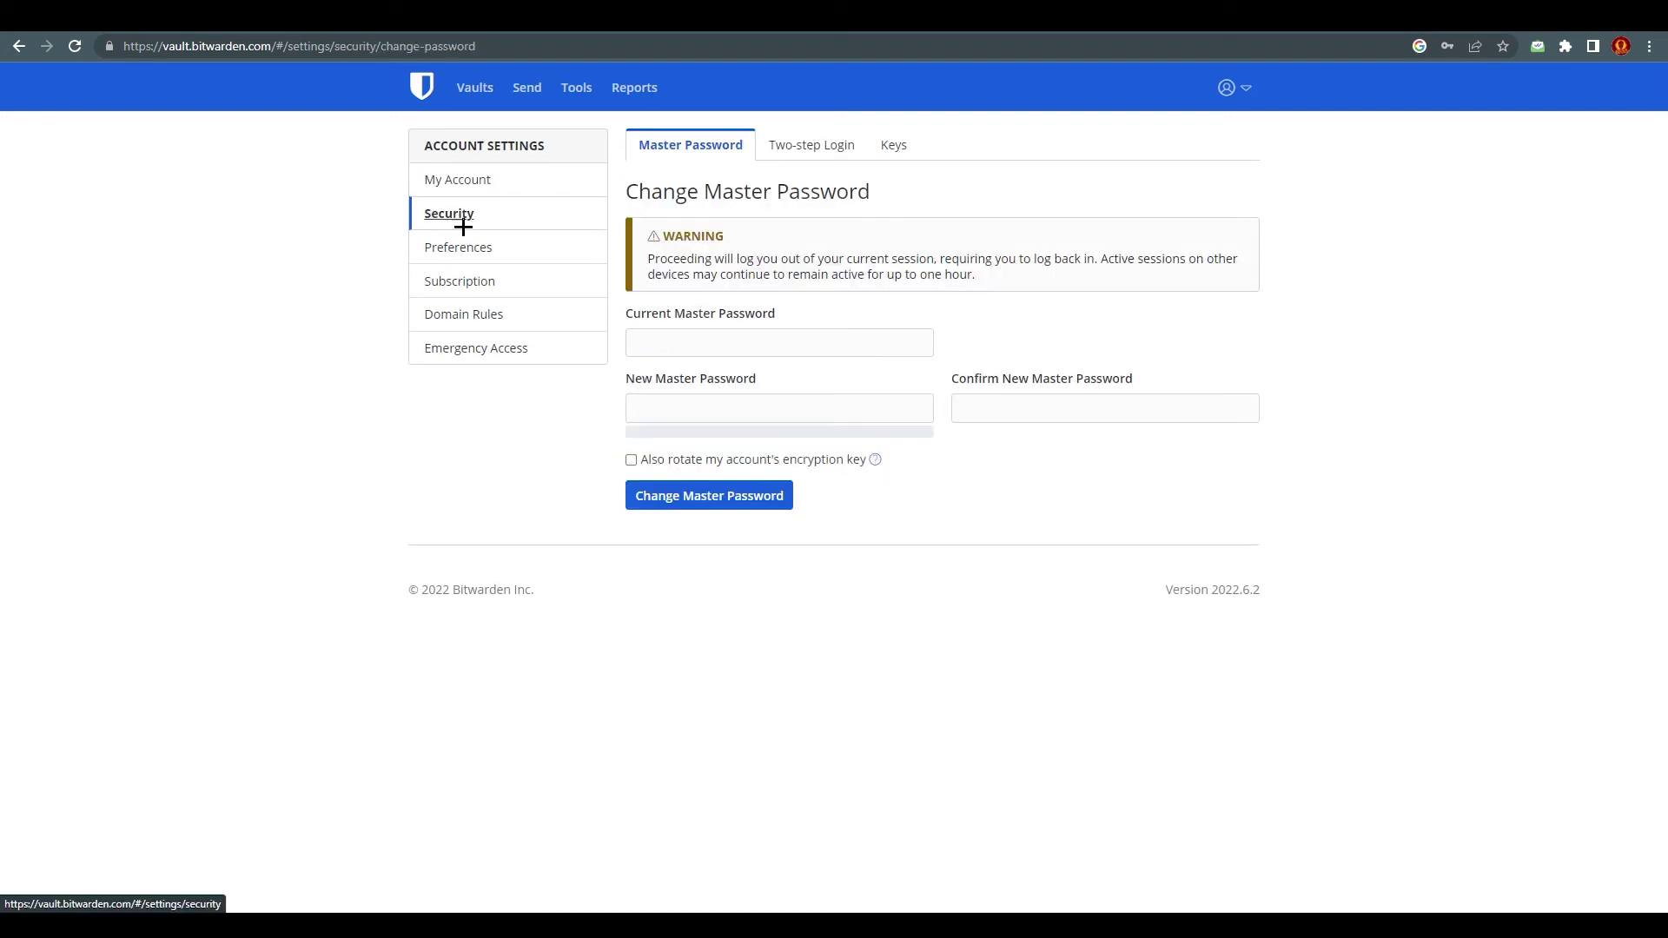
{"action": "left_click", "coordinate": [507, 258]}
{"action": "left_click", "coordinate": [507, 274]}
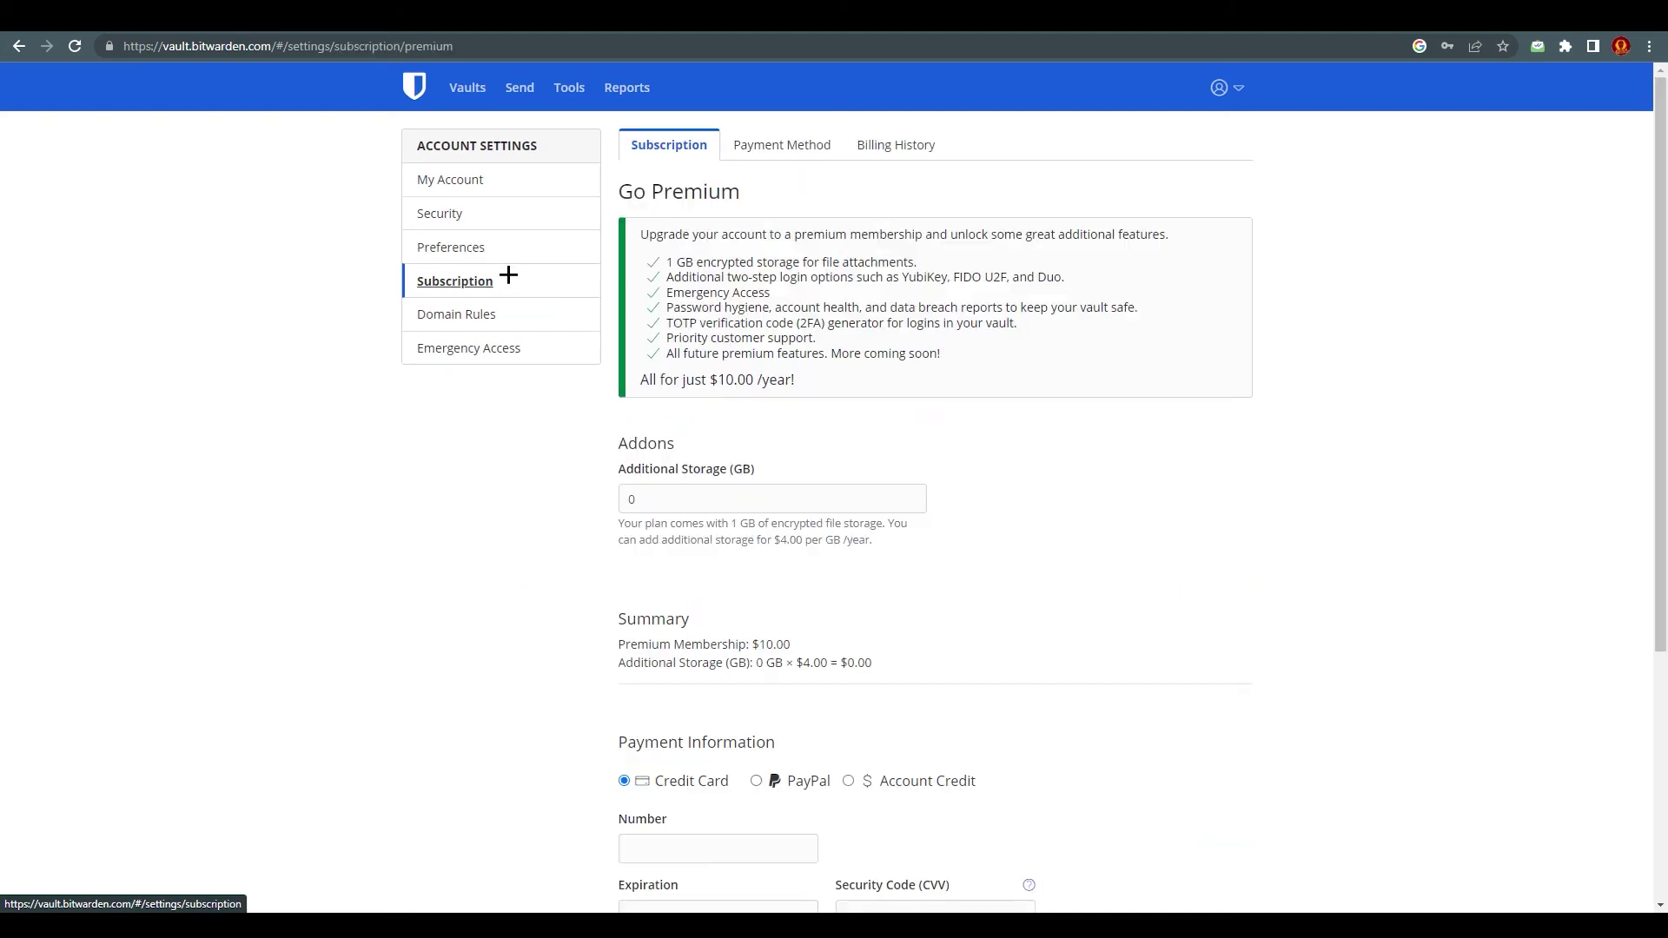
{"action": "scroll", "coordinate": [521, 338], "scroll_direction": "down", "scroll_amount": 4}
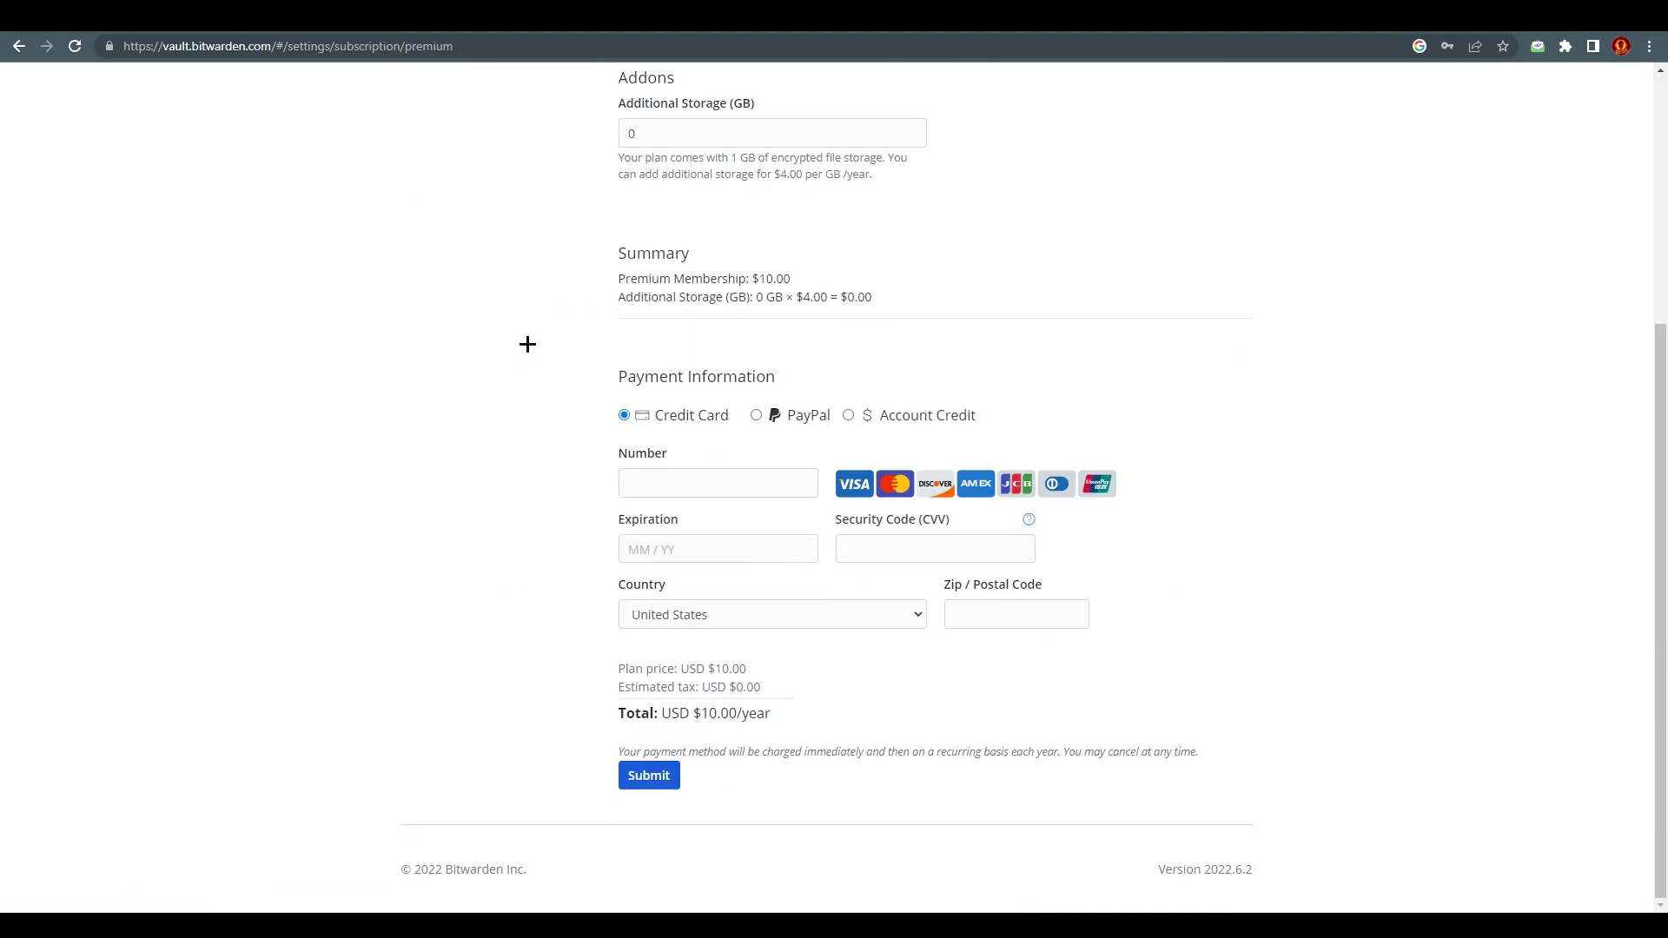
{"action": "scroll", "coordinate": [526, 343], "scroll_direction": "up", "scroll_amount": 2}
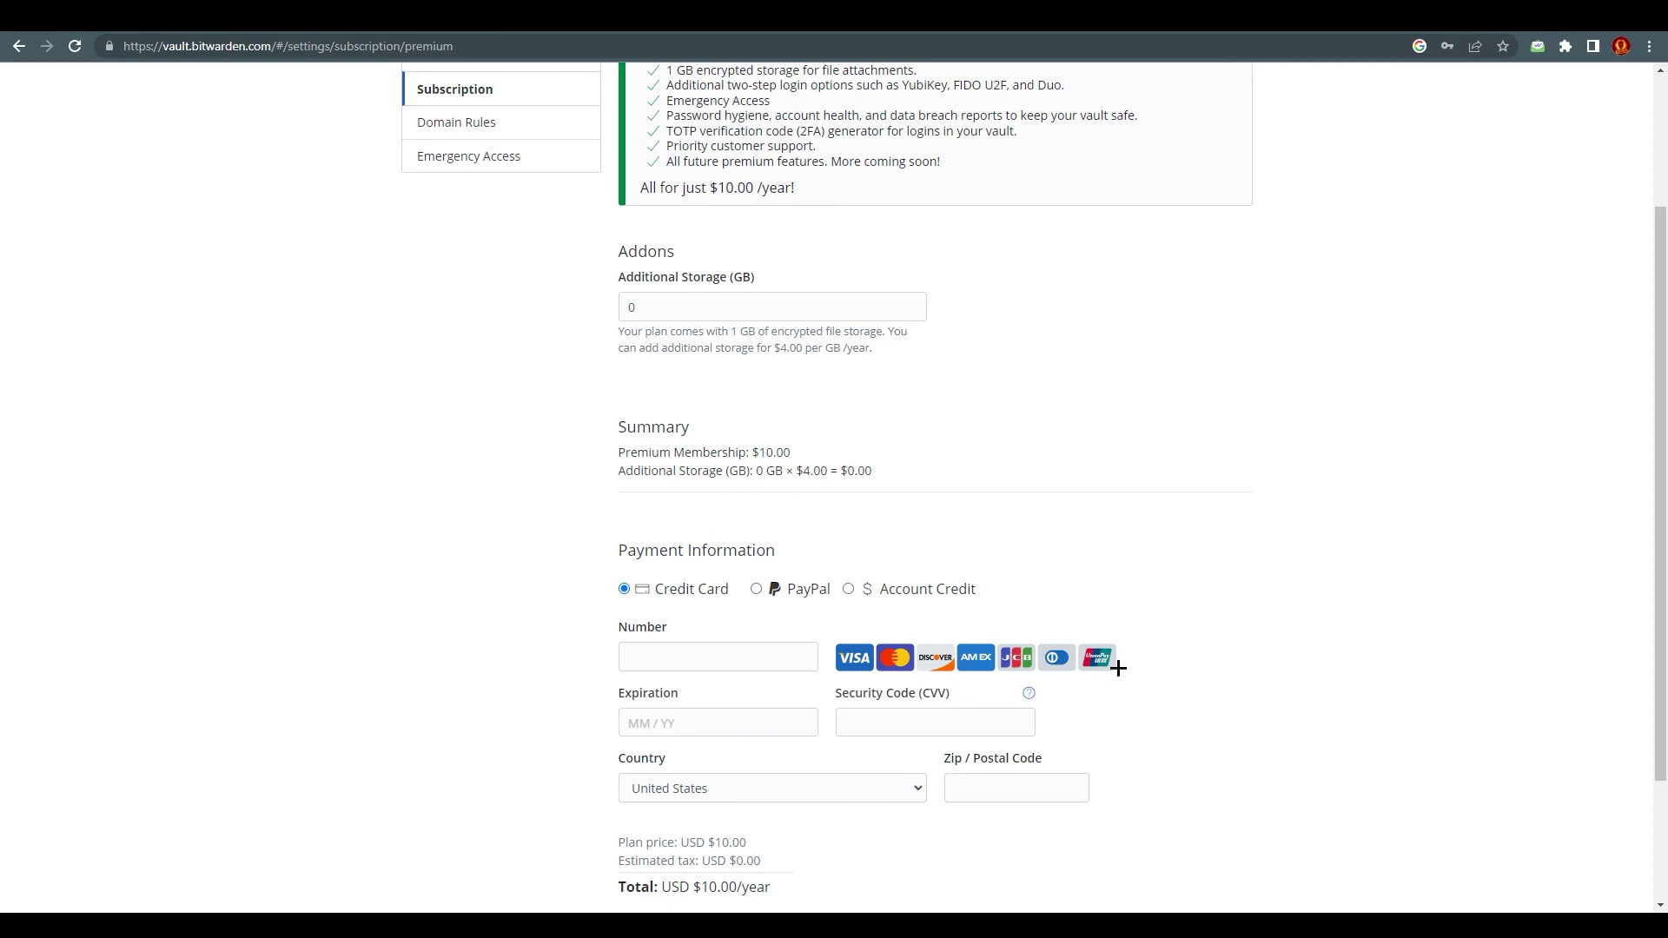
{"action": "scroll", "coordinate": [819, 529], "scroll_direction": "up", "scroll_amount": 2}
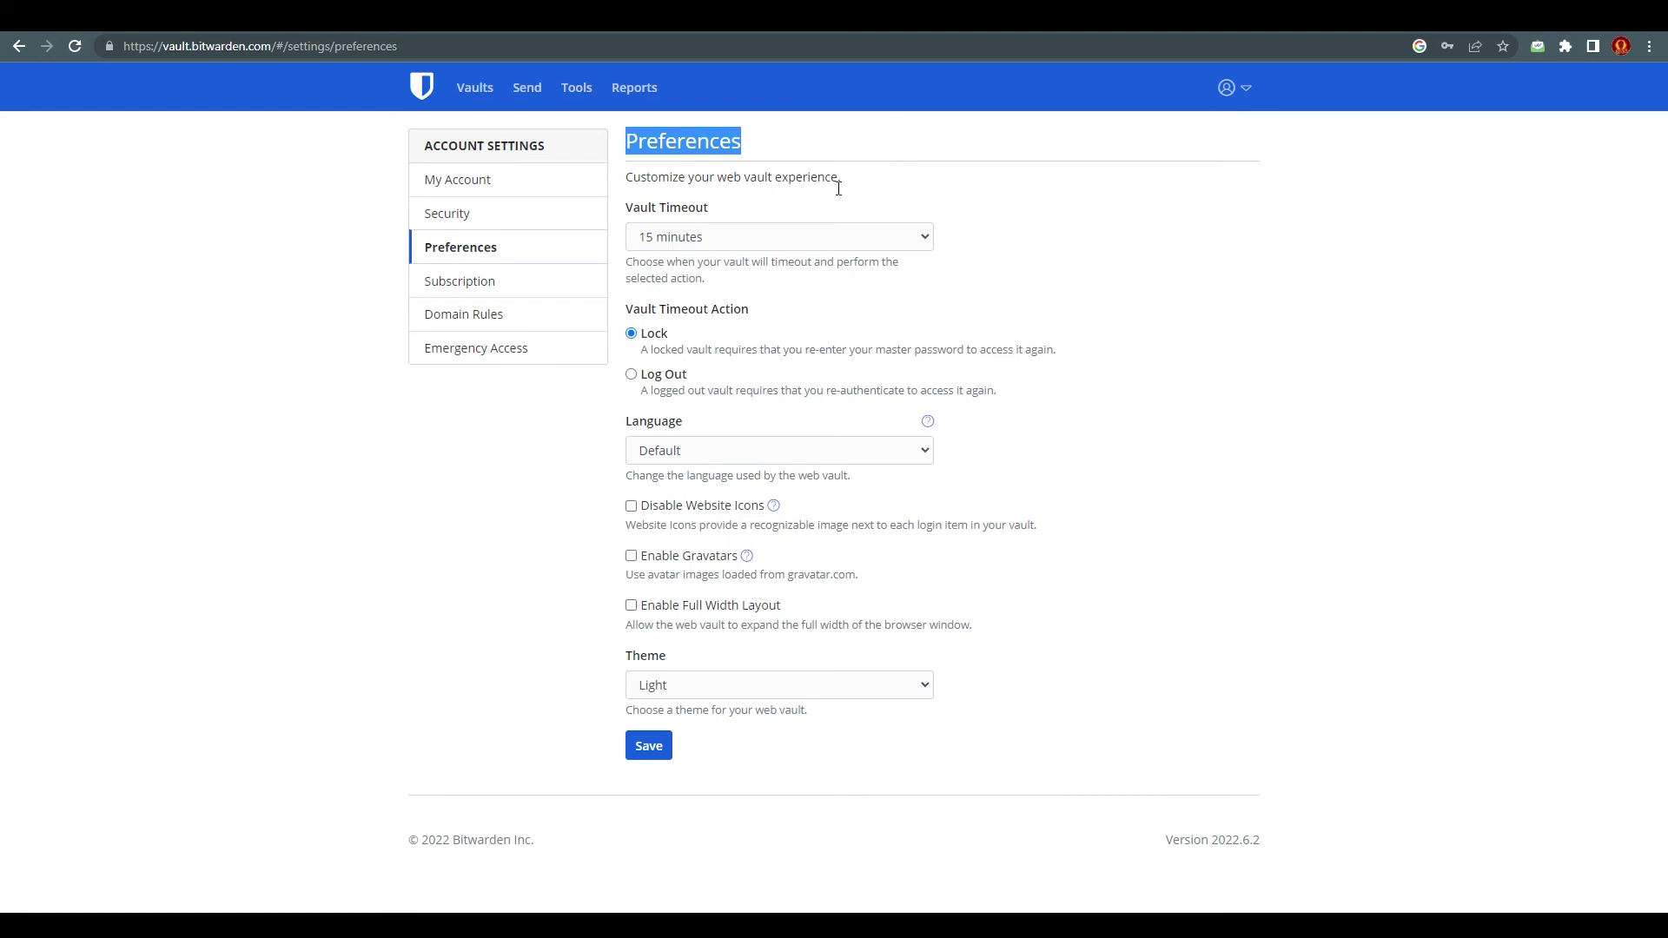
Set the web vault theme to Dark, save the preferences, and return to Vaults
{"action": "left_click_drag", "start_coordinate": [625, 211], "coordinate": [717, 202]}
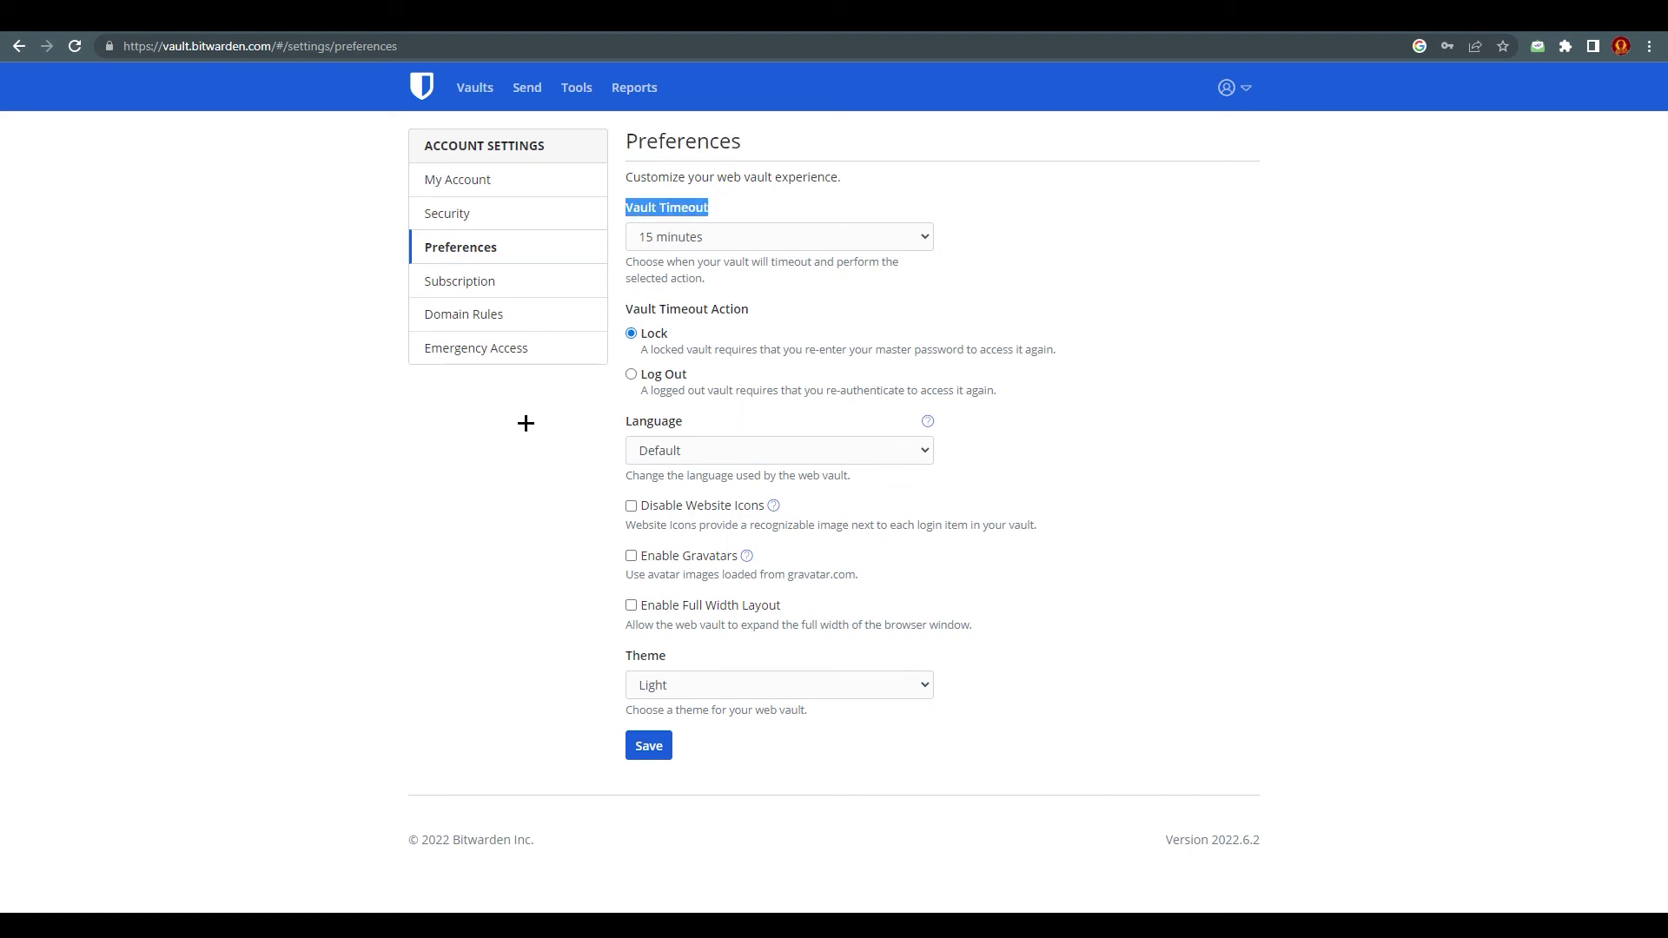
{"action": "left_click", "coordinate": [795, 675]}
{"action": "left_click", "coordinate": [733, 722]}
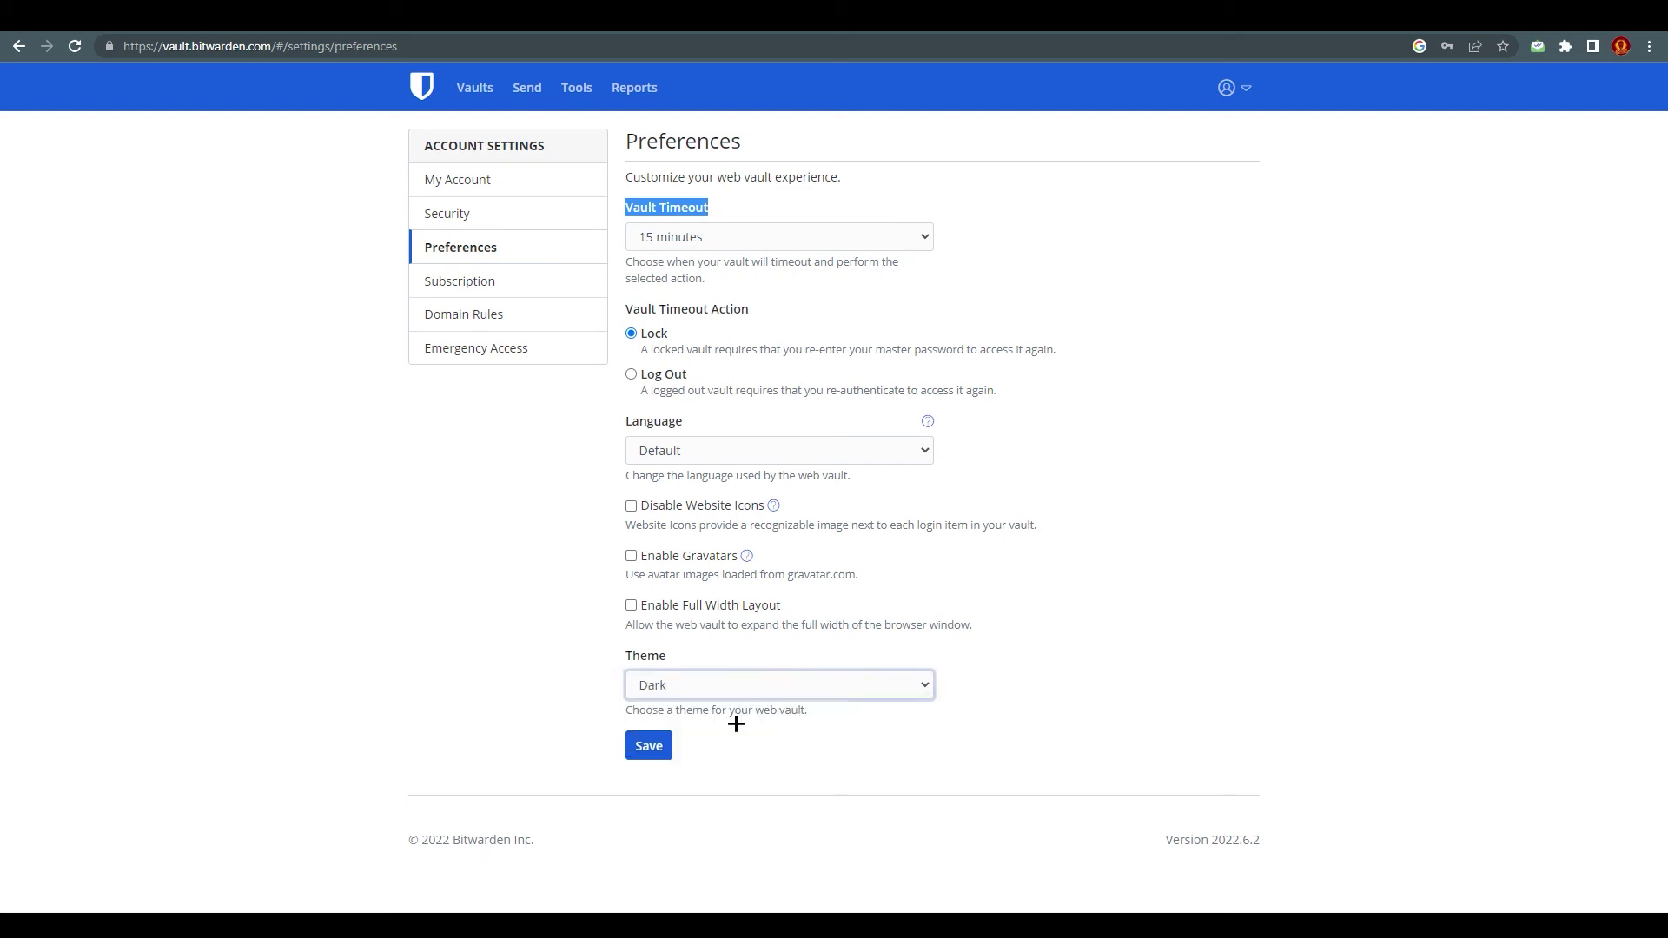
{"action": "left_click", "coordinate": [647, 732]}
{"action": "left_click", "coordinate": [647, 743]}
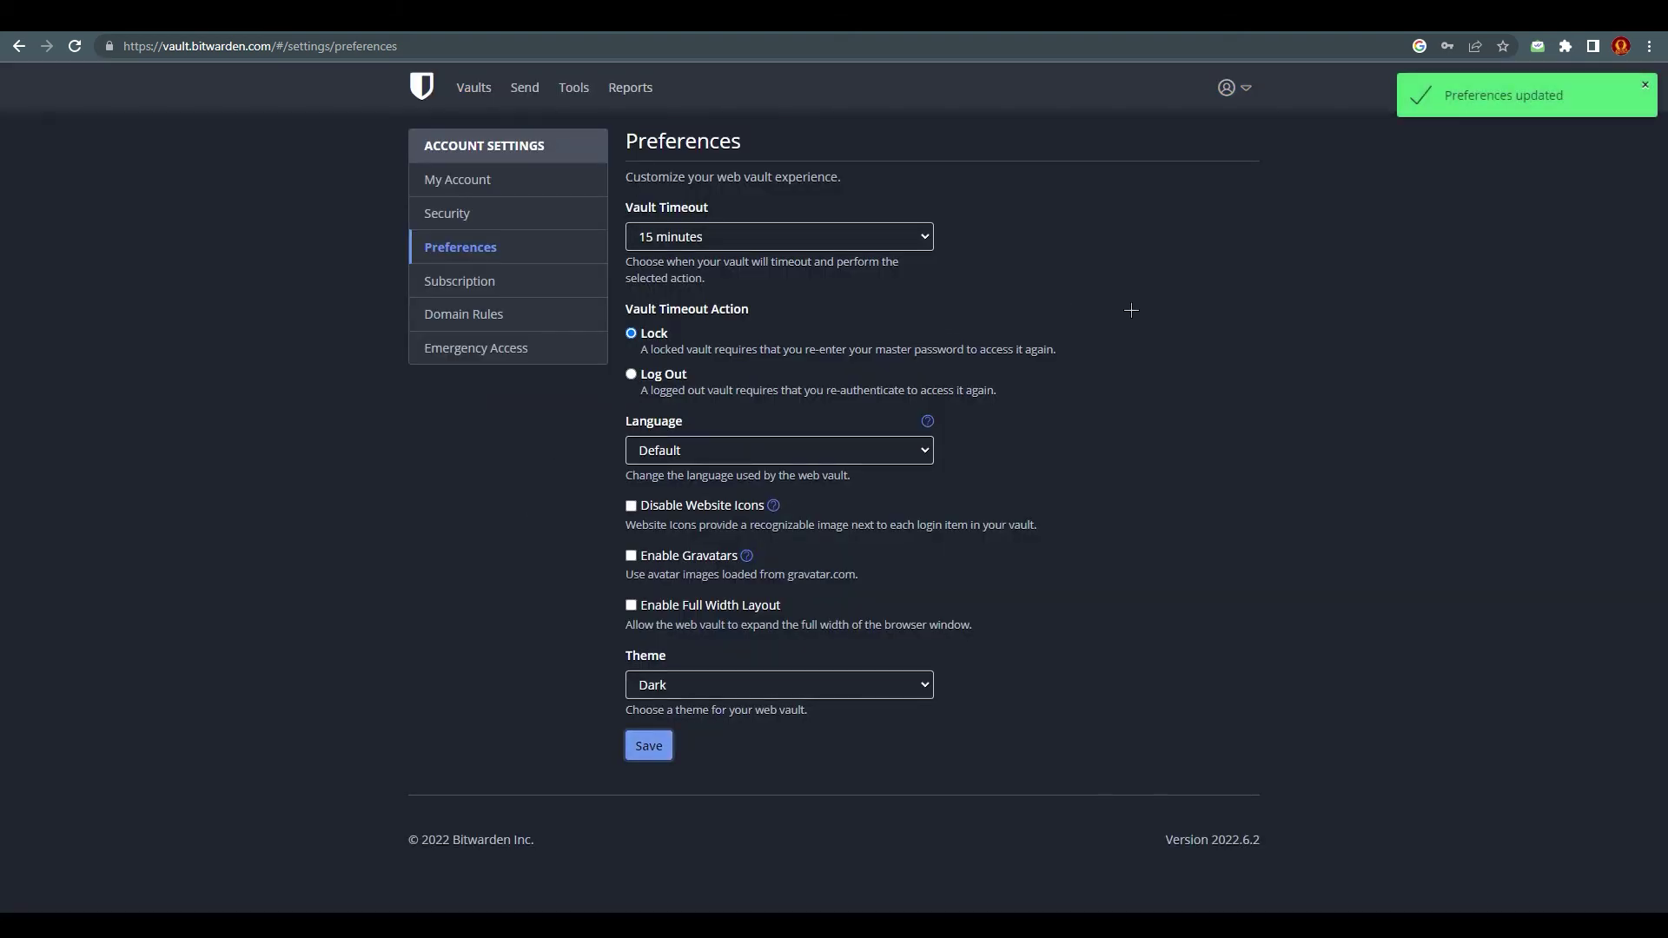
{"action": "left_click", "coordinate": [475, 88]}
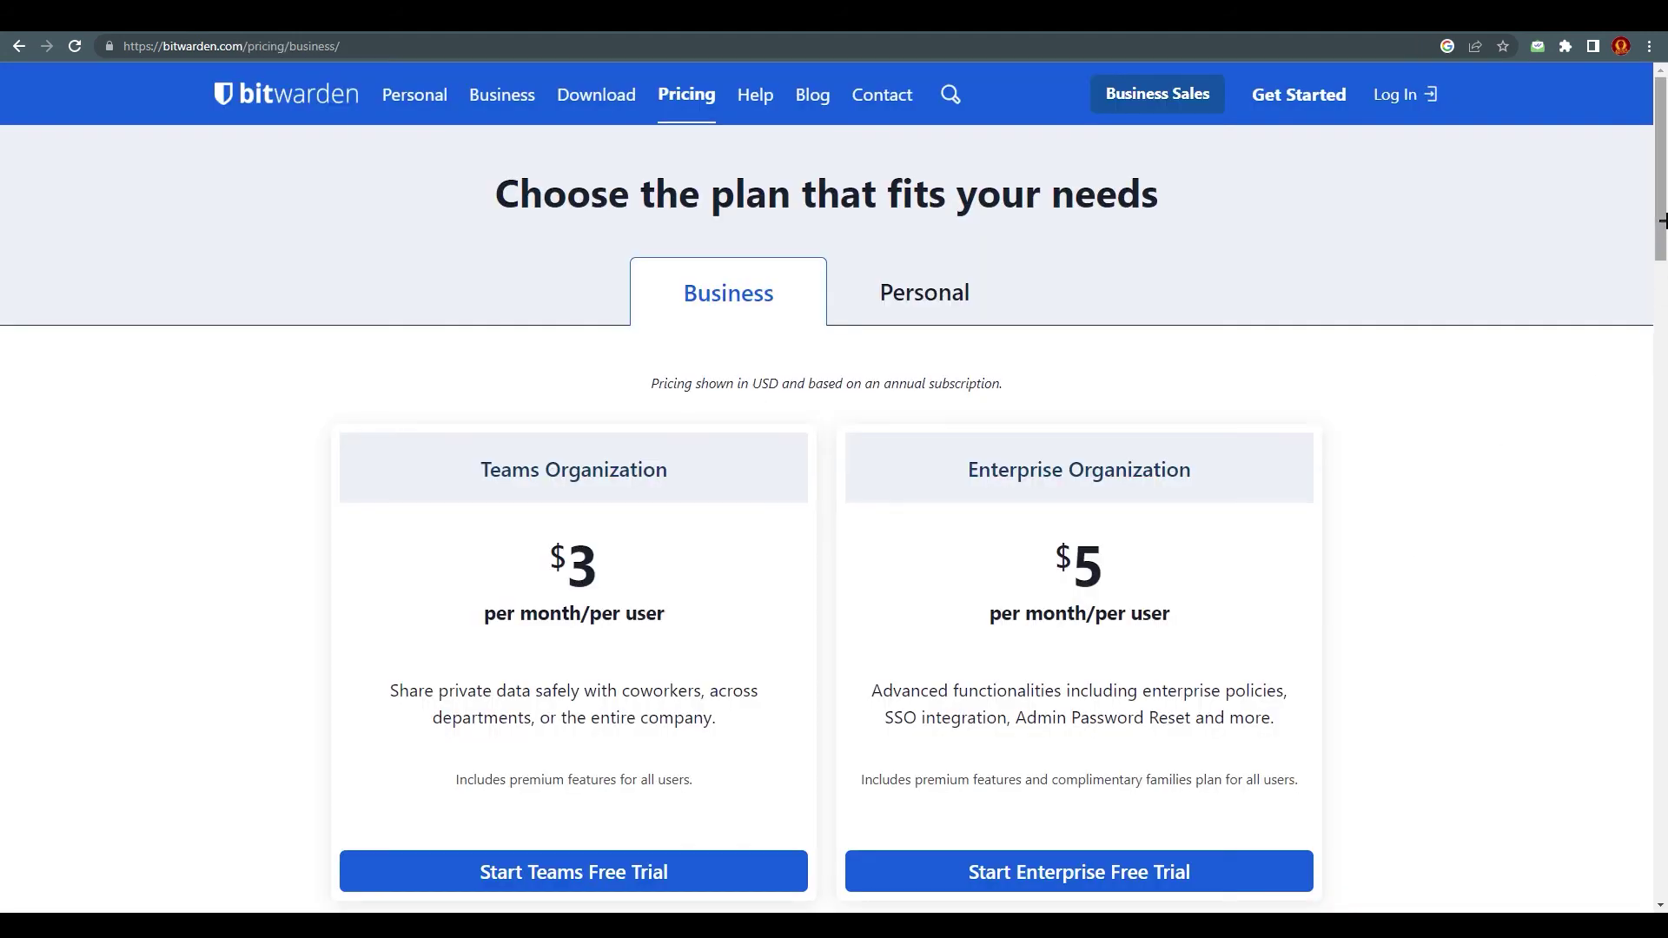
Scroll through the Teams ($3) and Enterprise ($5) per-user business pricing plans
{"action": "scroll", "coordinate": [1625, 273], "scroll_direction": "down", "scroll_amount": 2}
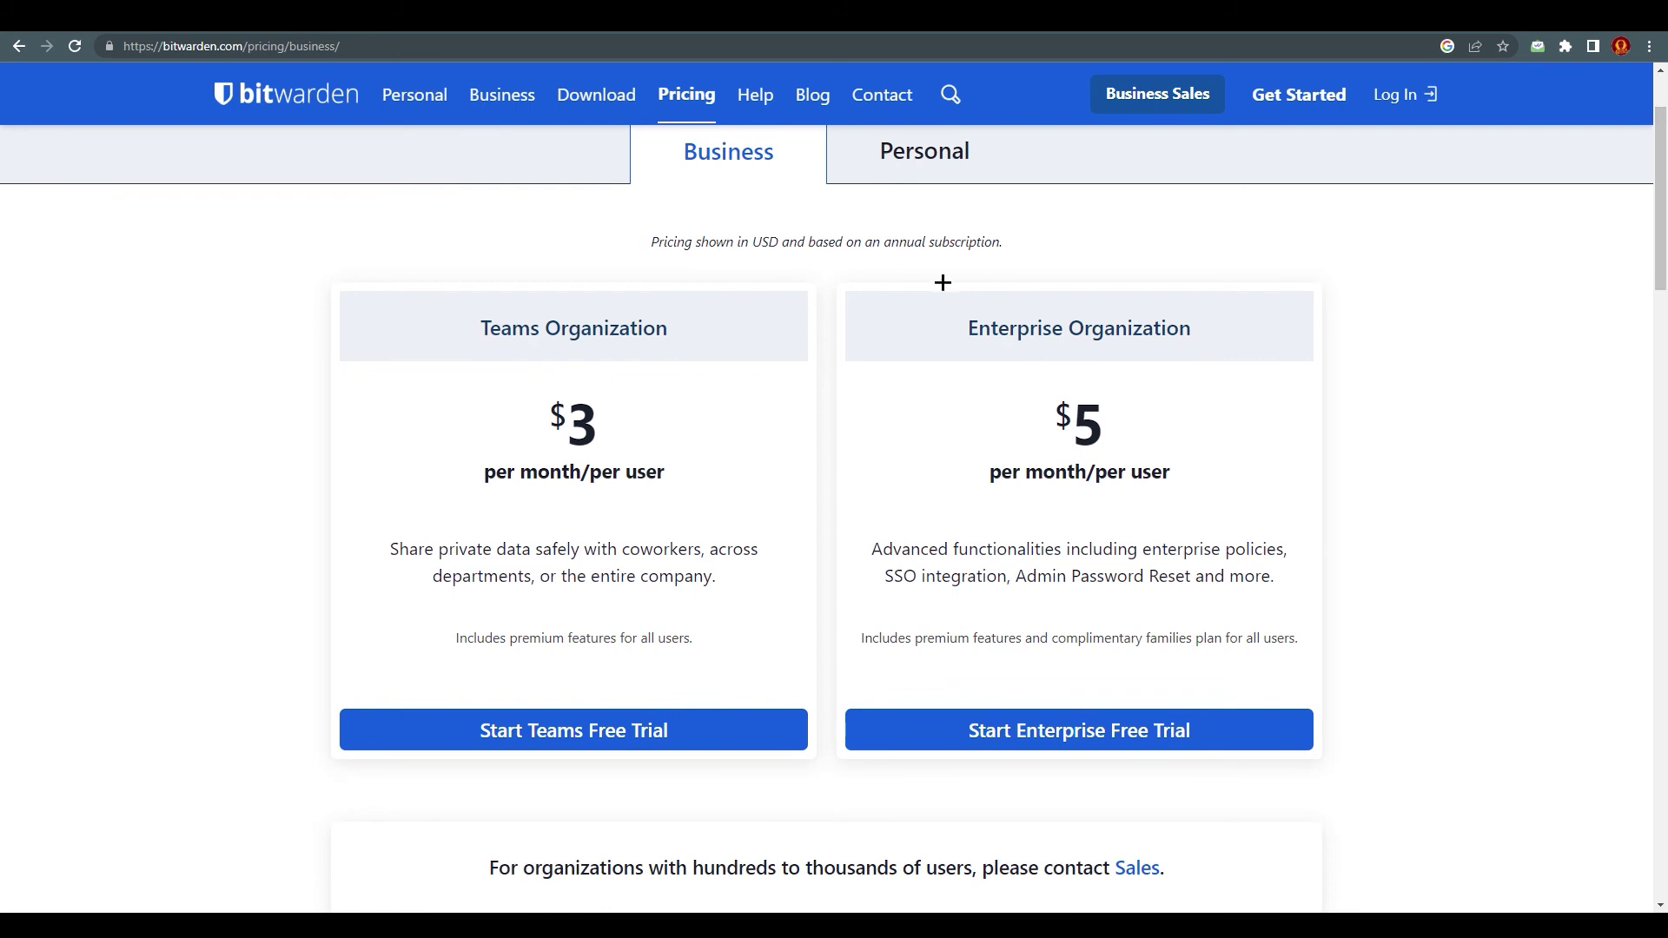
{"action": "scroll", "coordinate": [933, 282], "scroll_direction": "up", "scroll_amount": 2}
{"action": "scroll", "coordinate": [1153, 355], "scroll_direction": "down", "scroll_amount": 2}
{"action": "scroll", "coordinate": [1152, 354], "scroll_direction": "down", "scroll_amount": 1}
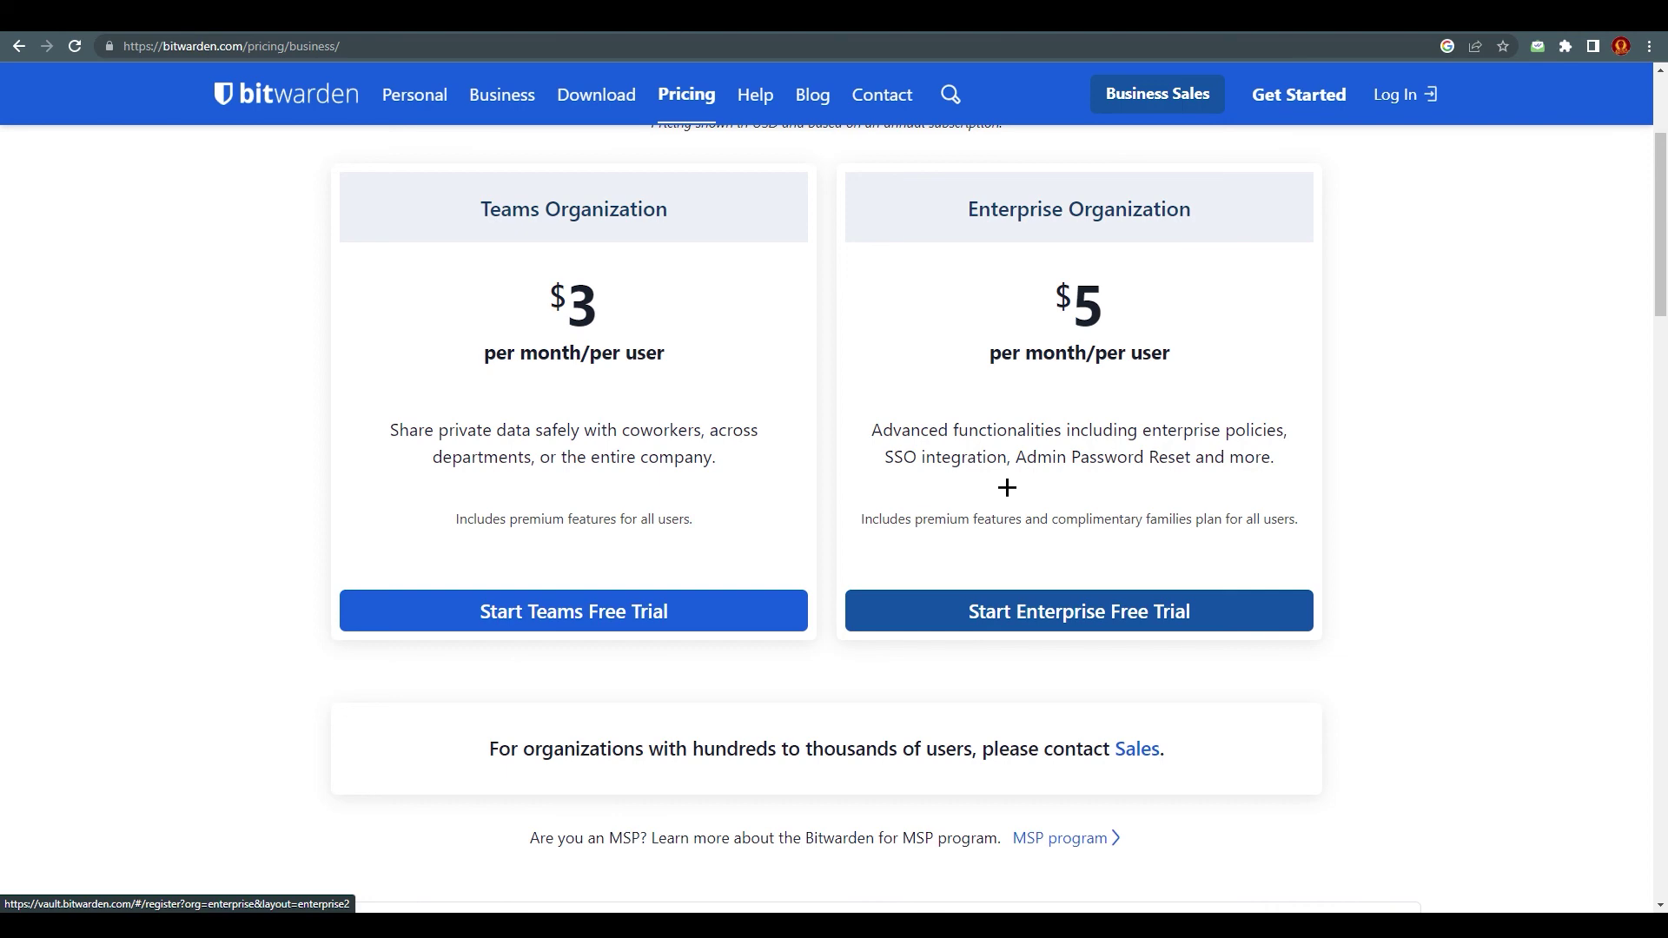
{"action": "scroll", "coordinate": [998, 521], "scroll_direction": "down", "scroll_amount": 3}
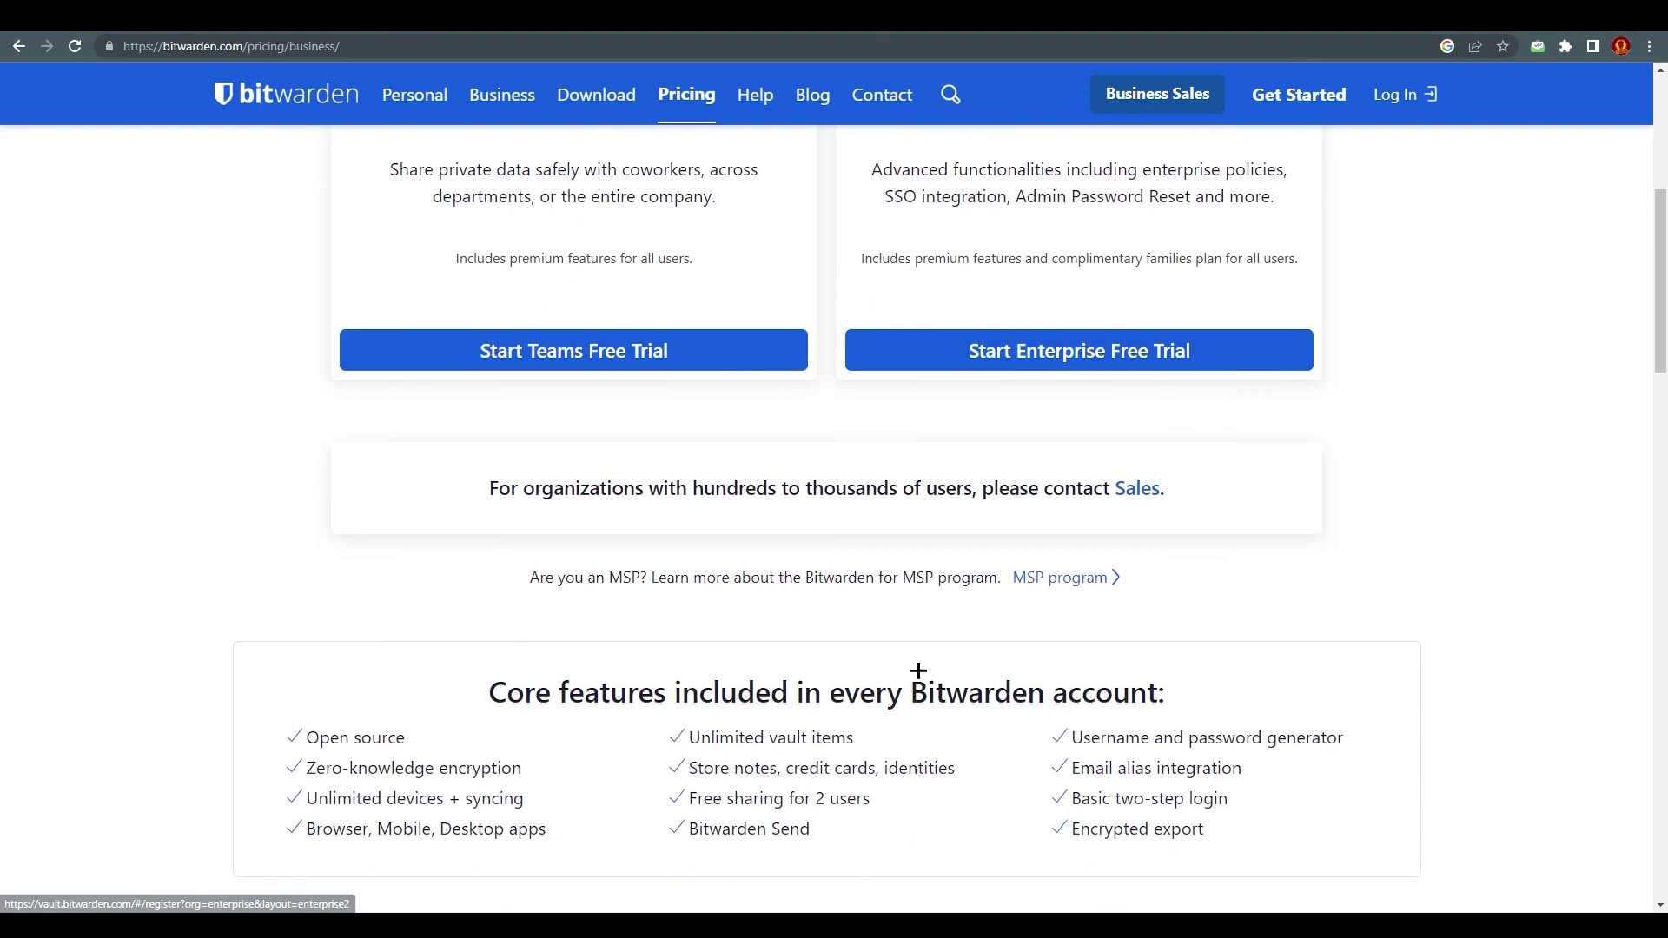
{"action": "scroll", "coordinate": [990, 543], "scroll_direction": "up", "scroll_amount": 3}
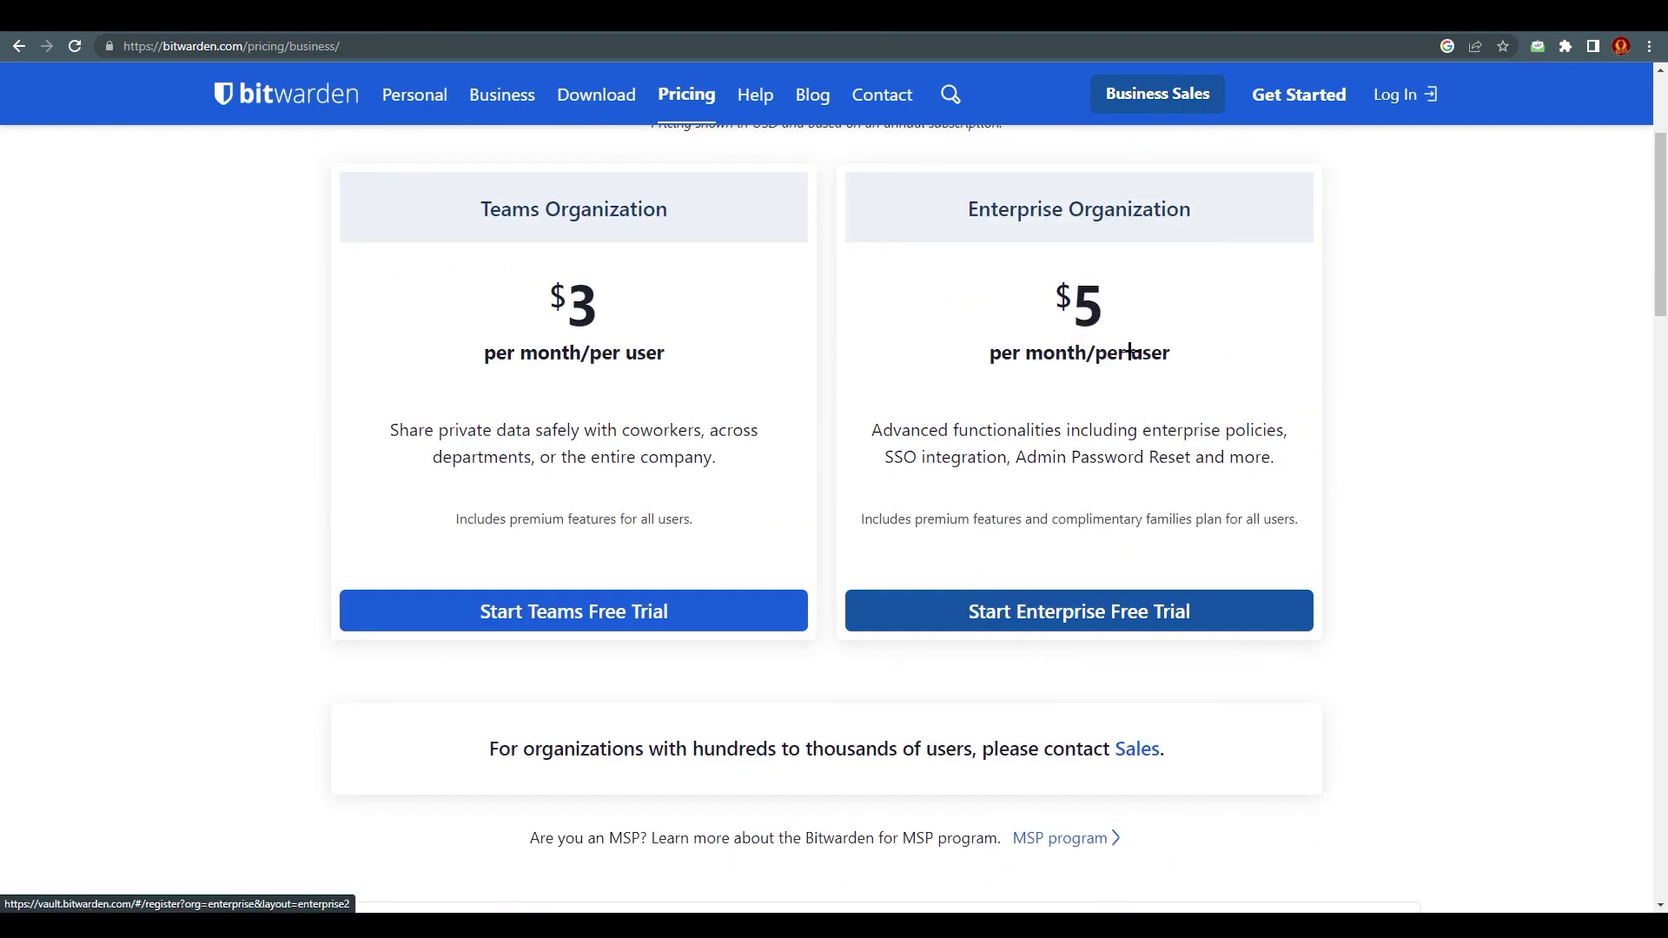
{"action": "scroll", "coordinate": [1120, 352], "scroll_direction": "up", "scroll_amount": 3}
Show the Personal plans and compare Free ($0), Premium and Families ($3.33) features, including 1GB storage
{"action": "left_click", "coordinate": [895, 293]}
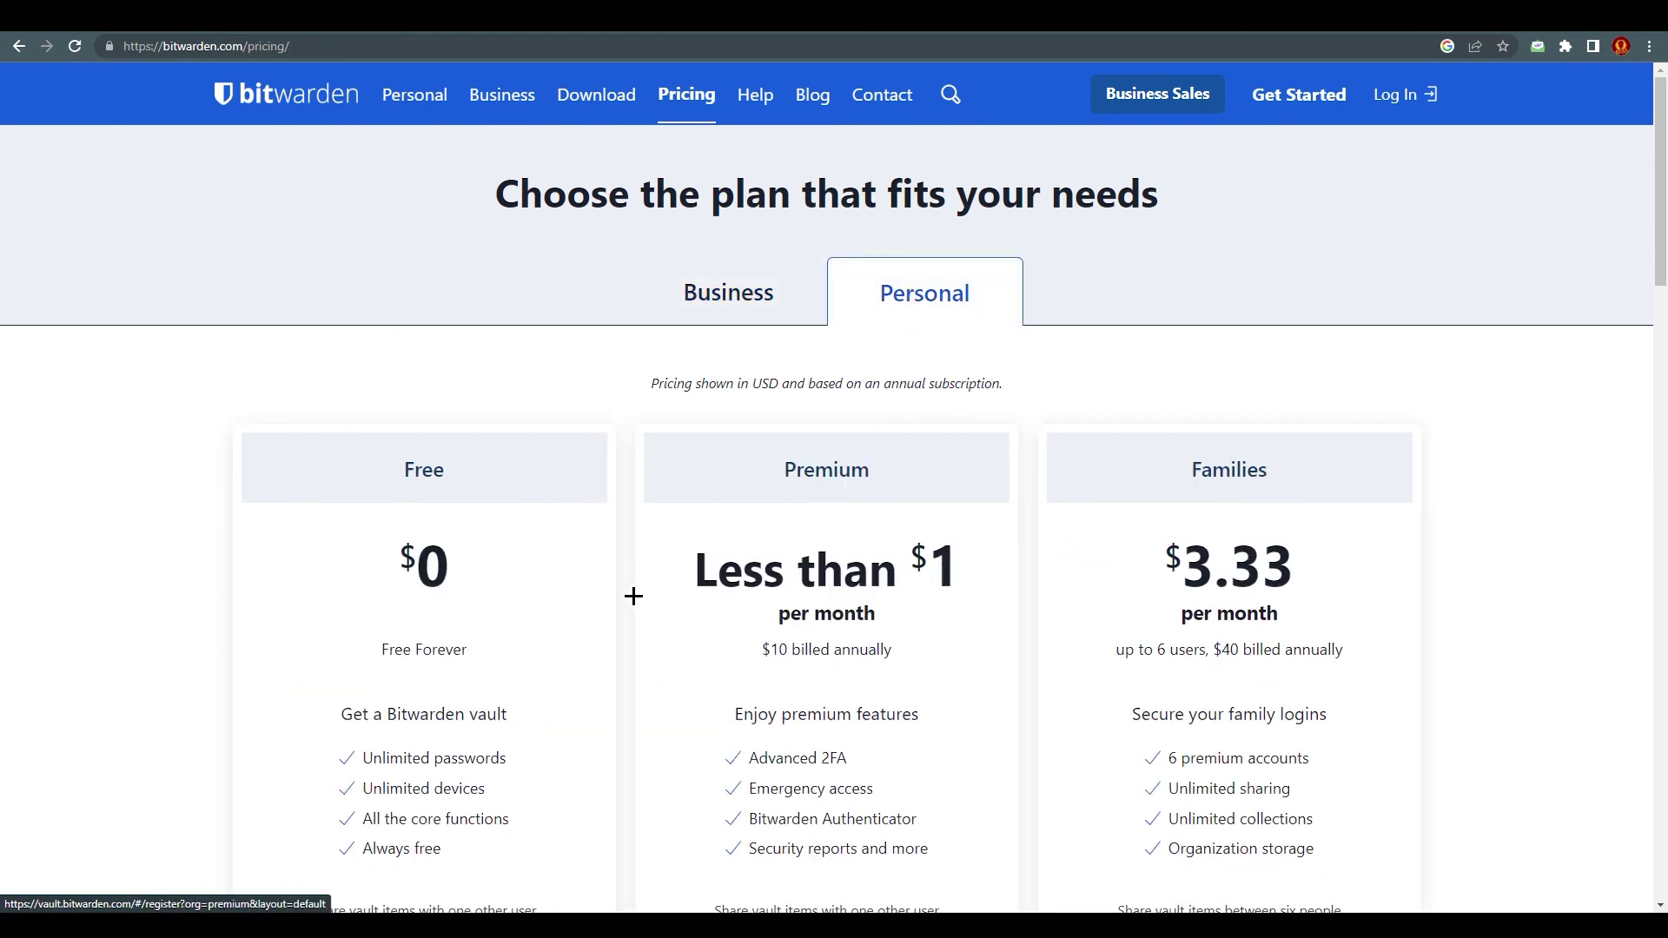
{"action": "scroll", "coordinate": [633, 588], "scroll_direction": "down", "scroll_amount": 3}
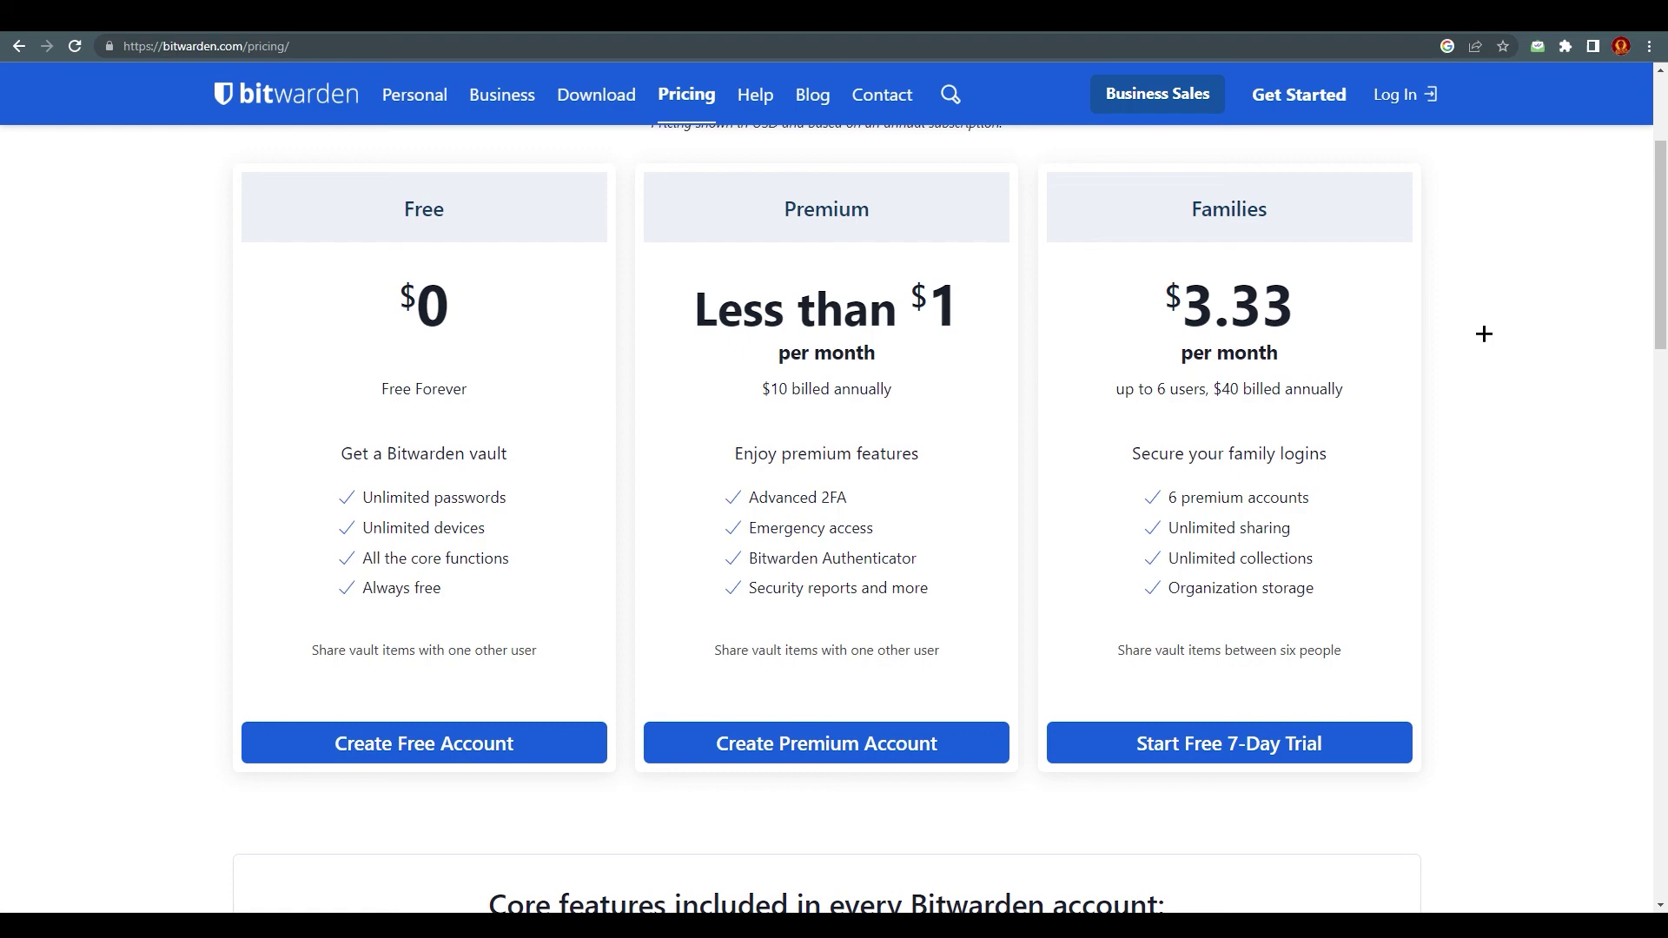
{"action": "scroll", "coordinate": [1333, 480], "scroll_direction": "down", "scroll_amount": 3}
{"action": "scroll", "coordinate": [1454, 556], "scroll_direction": "up", "scroll_amount": 3}
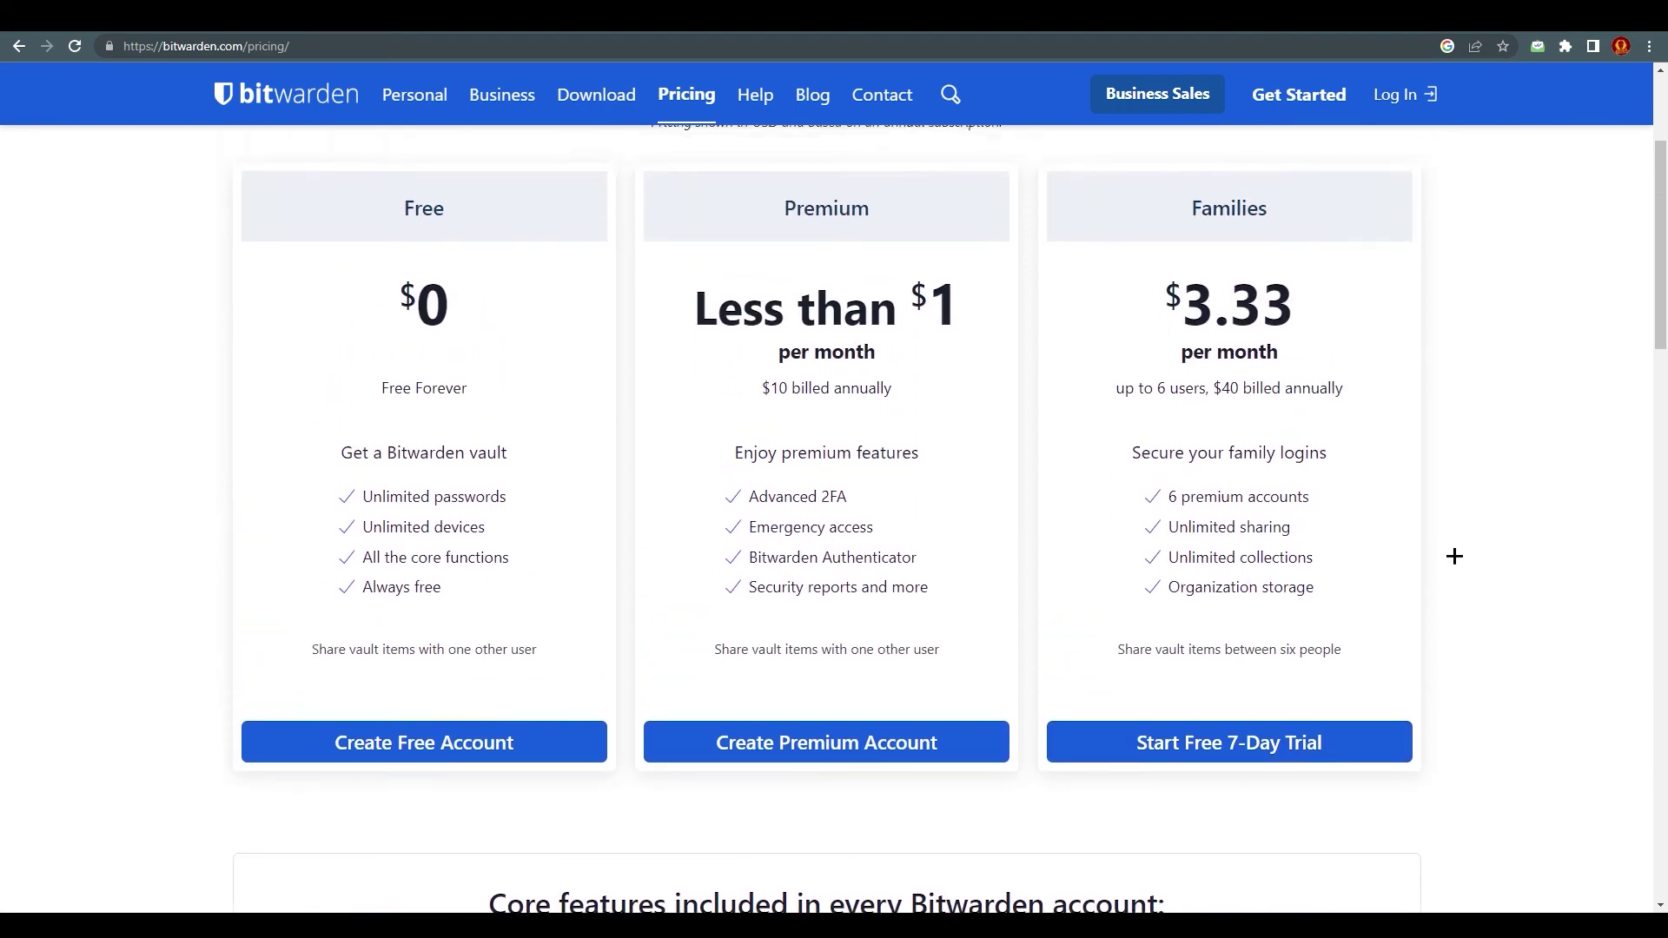
{"action": "scroll", "coordinate": [1454, 555], "scroll_direction": "down", "scroll_amount": 8}
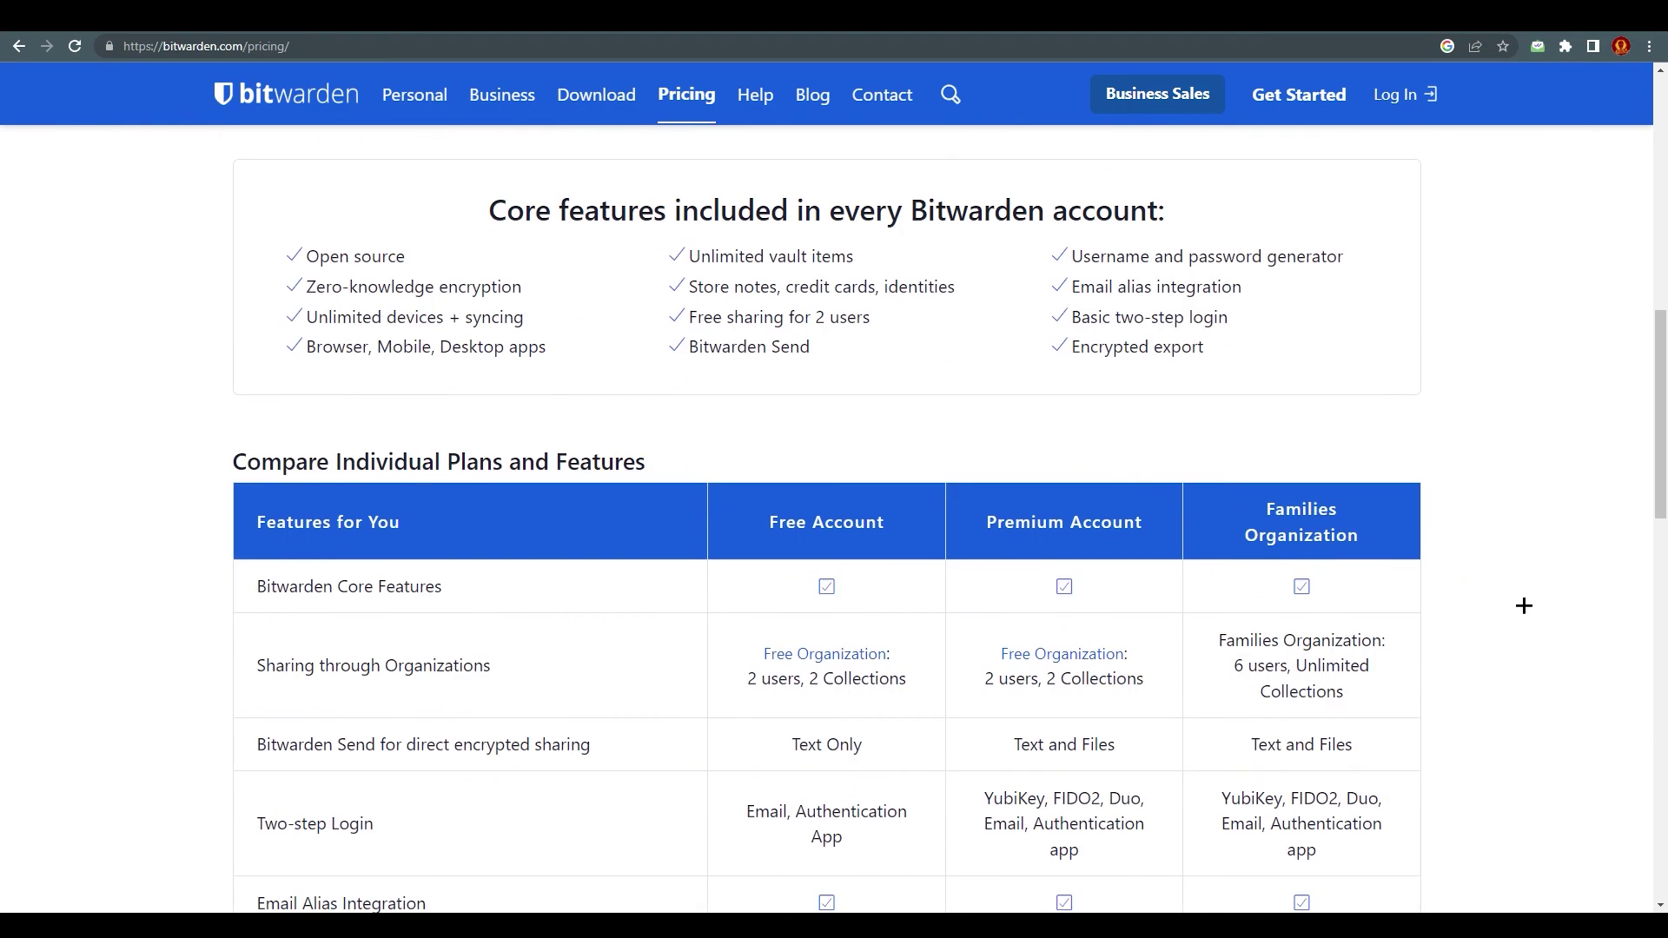
{"action": "scroll", "coordinate": [1524, 606], "scroll_direction": "down", "scroll_amount": 4}
{"action": "scroll", "coordinate": [1463, 588], "scroll_direction": "down", "scroll_amount": 2}
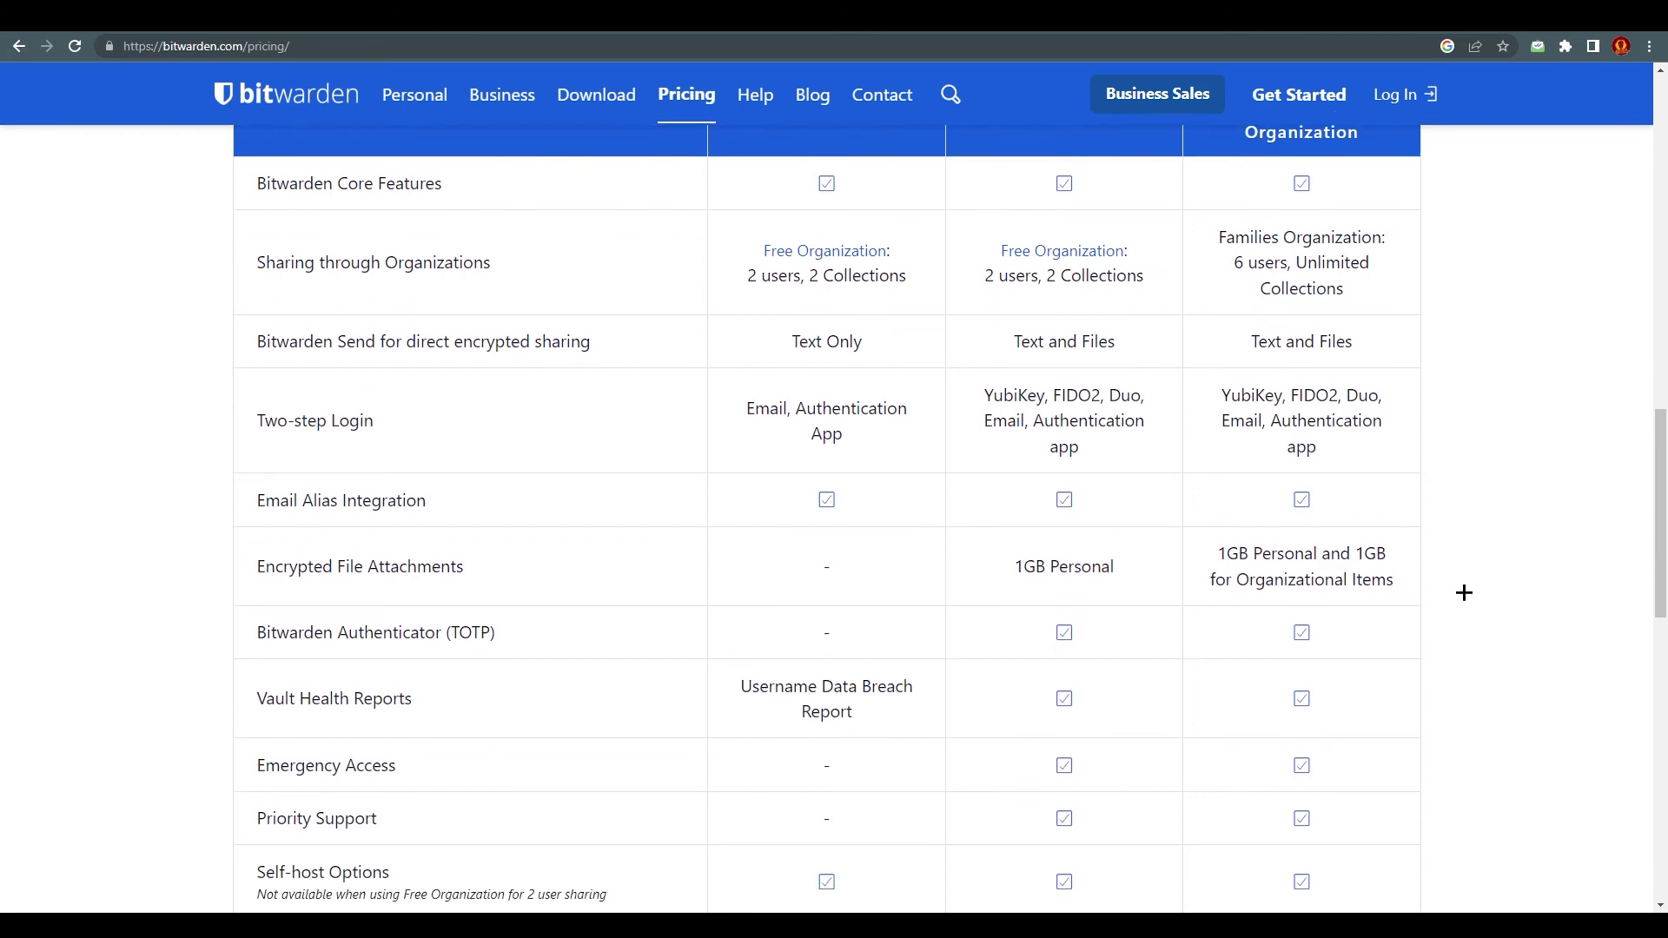
{"action": "scroll", "coordinate": [1467, 592], "scroll_direction": "down", "scroll_amount": 1}
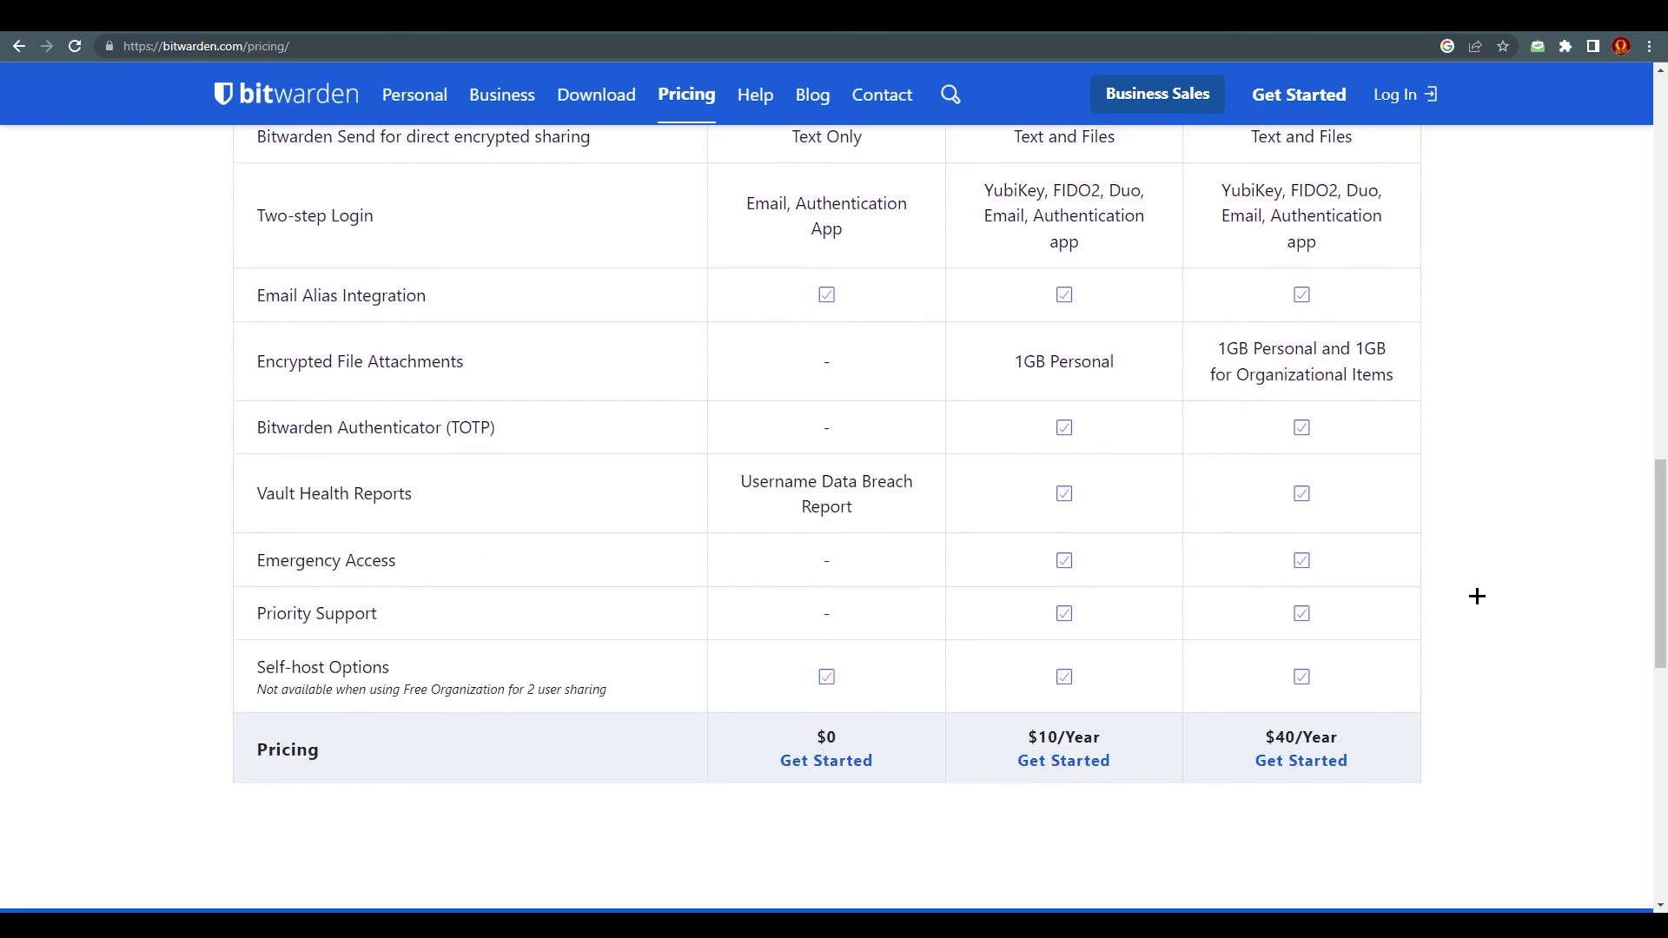
{"action": "scroll", "coordinate": [1481, 595], "scroll_direction": "up", "scroll_amount": 1}
{"action": "scroll", "coordinate": [1468, 599], "scroll_direction": "up", "scroll_amount": 15}
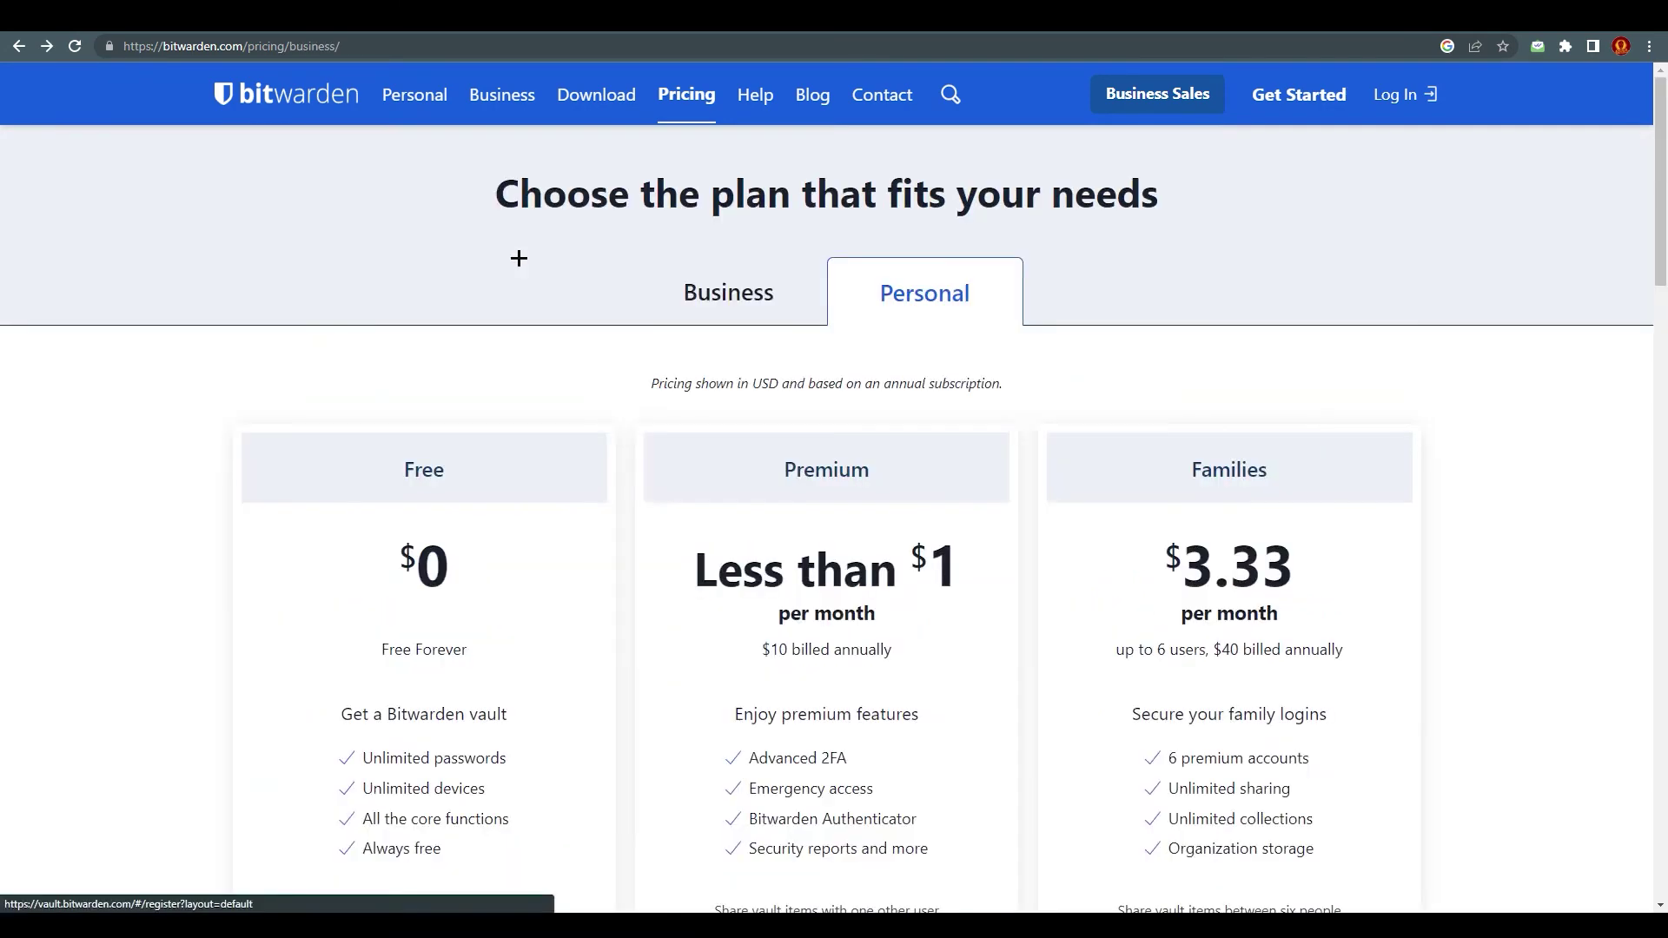
{"action": "left_click", "coordinate": [703, 289]}
{"action": "scroll", "coordinate": [997, 484], "scroll_direction": "down", "scroll_amount": 7}
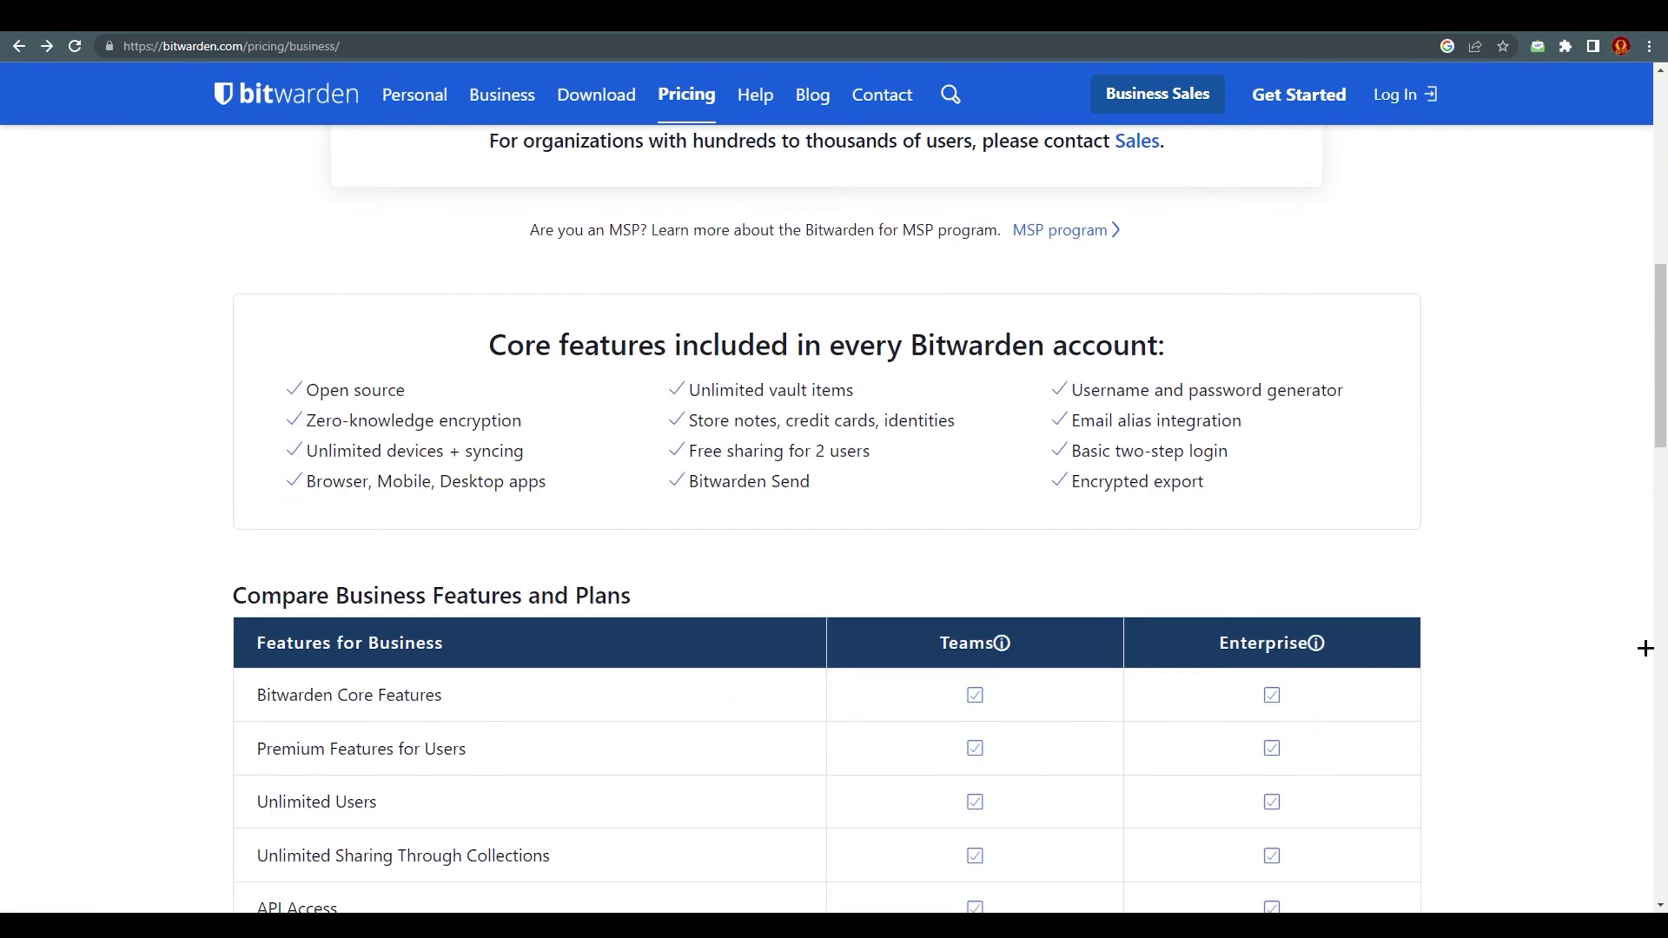
{"action": "scroll", "coordinate": [1550, 529], "scroll_direction": "down", "scroll_amount": 1}
{"action": "scroll", "coordinate": [1550, 529], "scroll_direction": "down", "scroll_amount": 5}
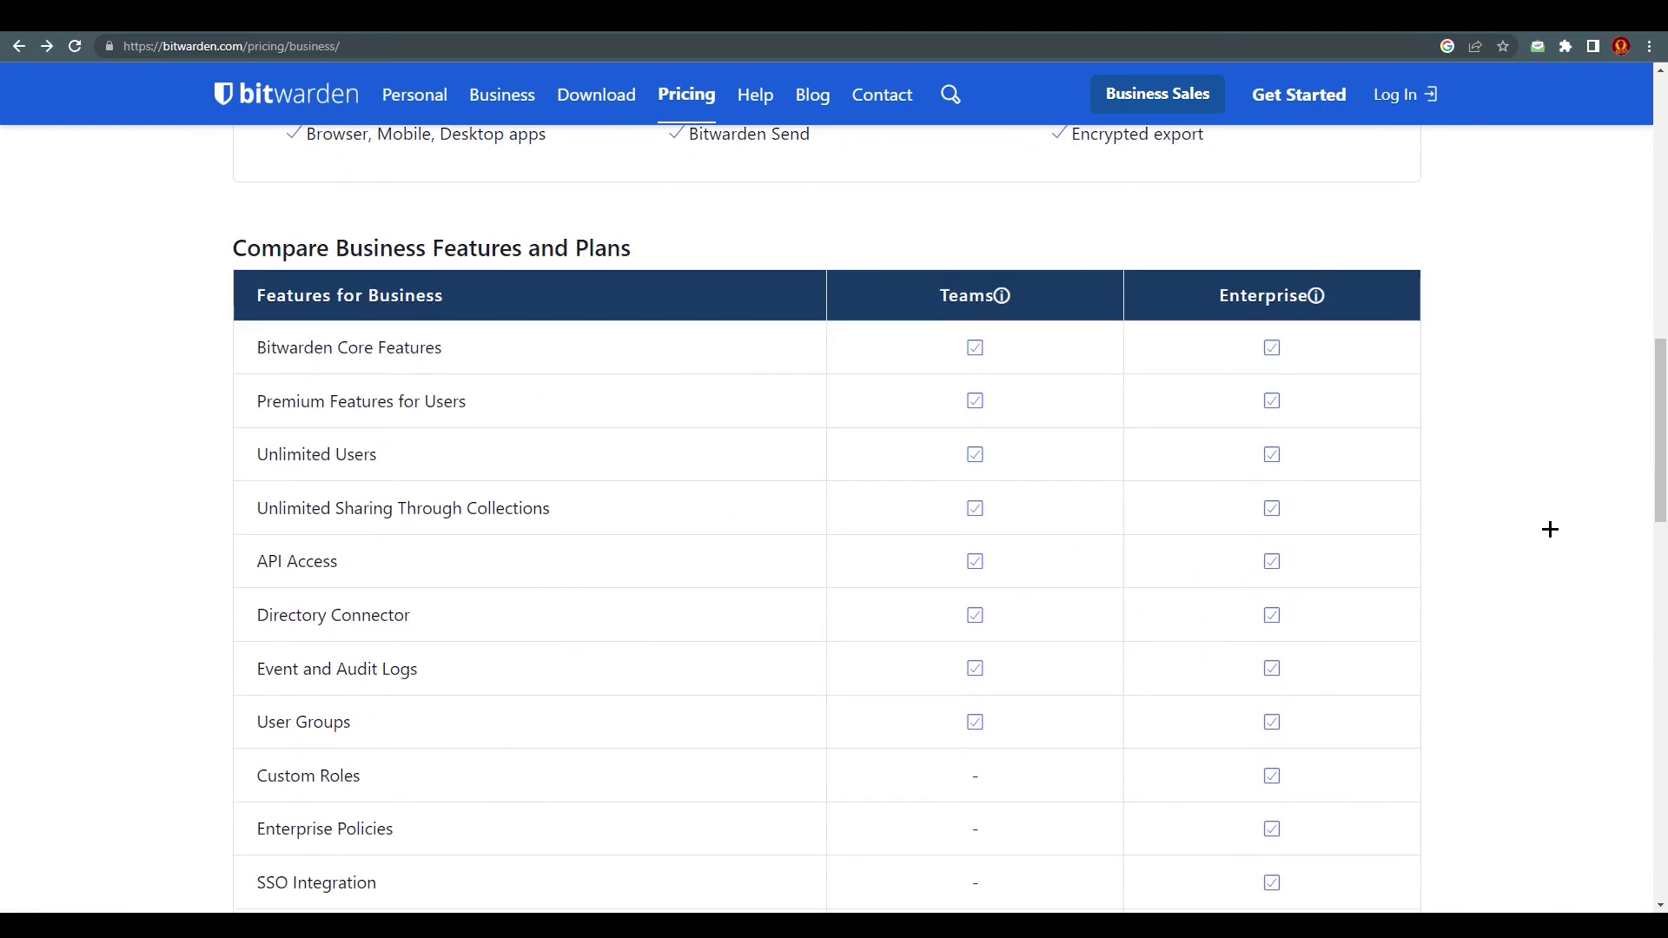
{"action": "scroll", "coordinate": [1555, 528], "scroll_direction": "up", "scroll_amount": 1}
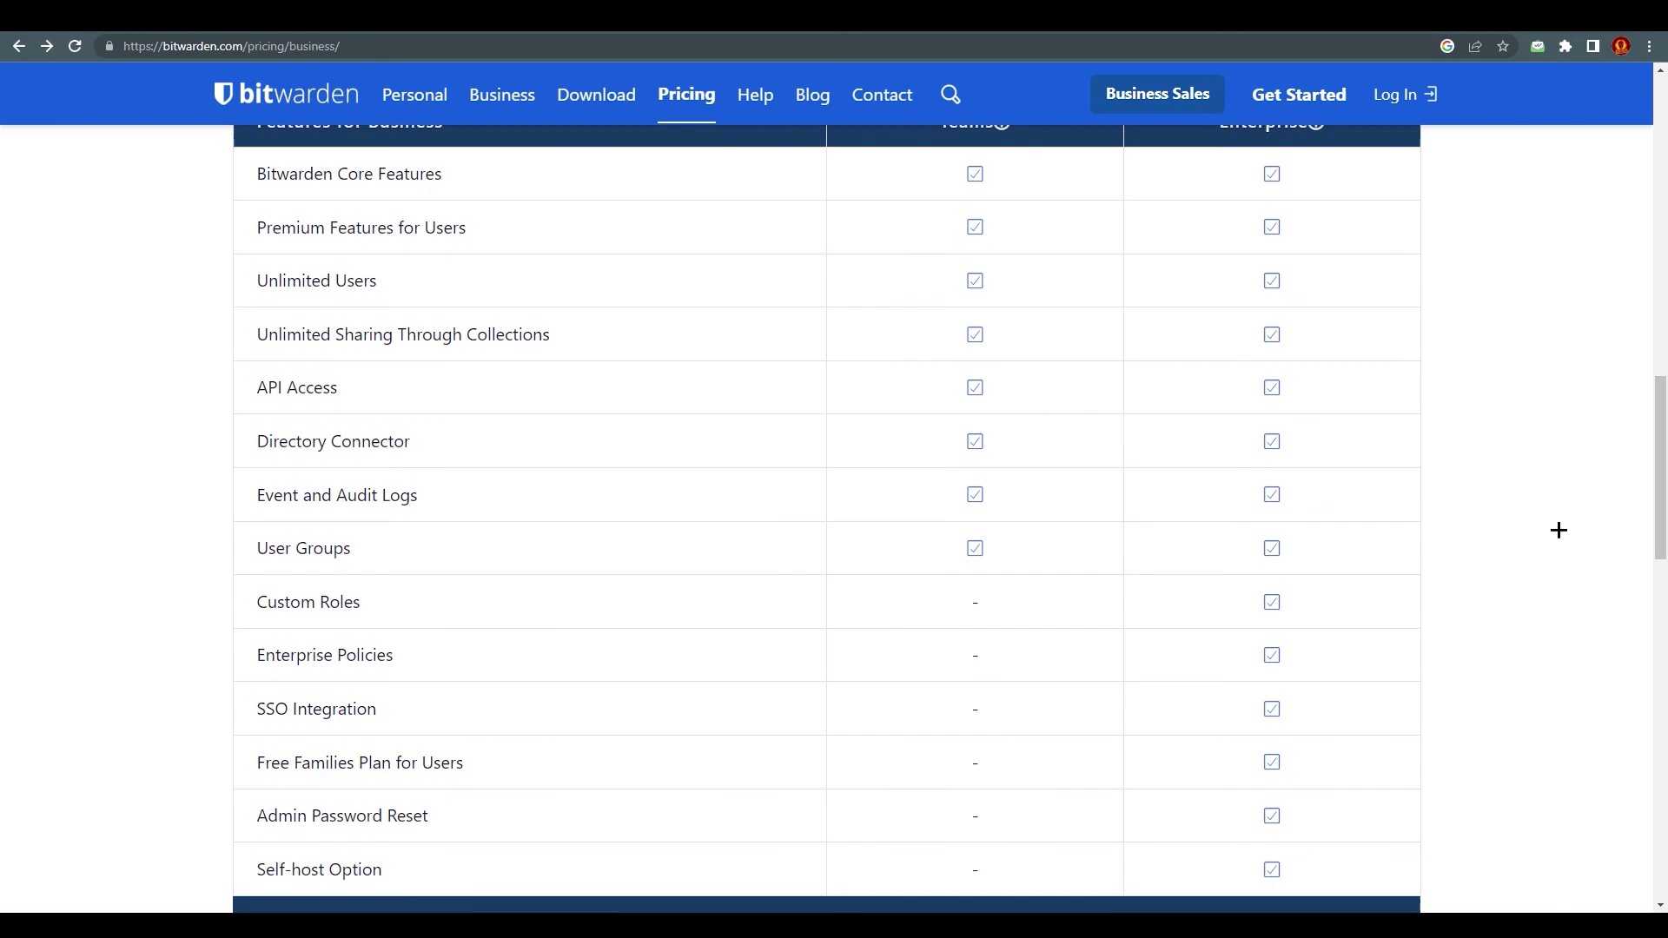
{"action": "scroll", "coordinate": [1557, 530], "scroll_direction": "down", "scroll_amount": 9}
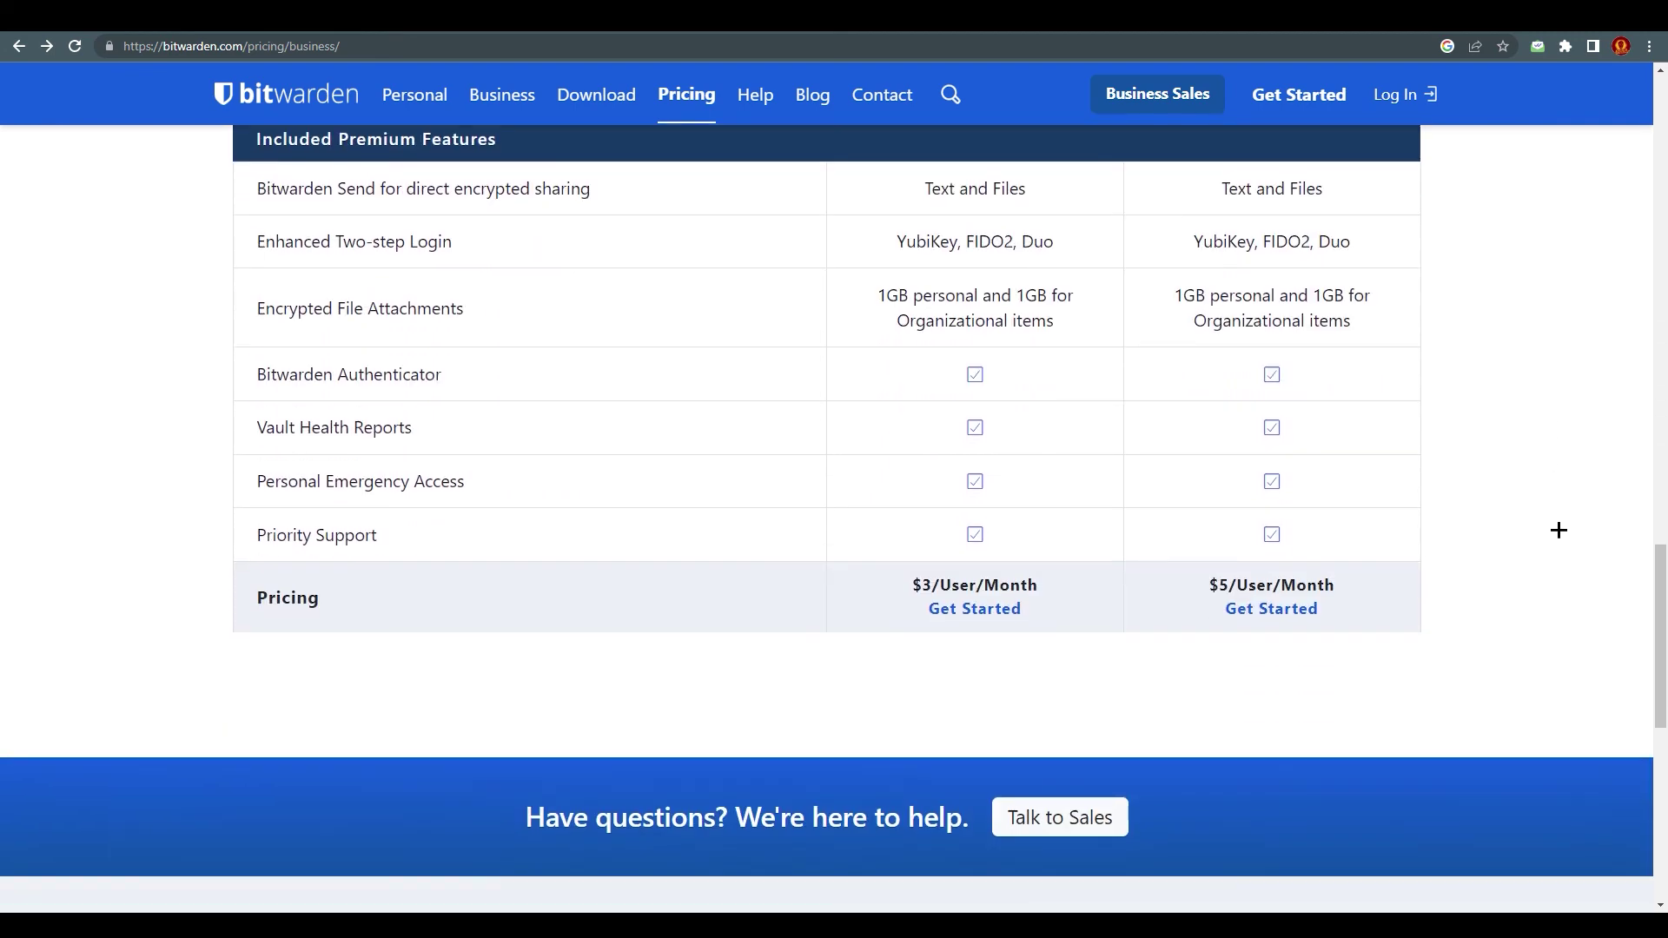
{"action": "scroll", "coordinate": [1557, 531], "scroll_direction": "up", "scroll_amount": 15}
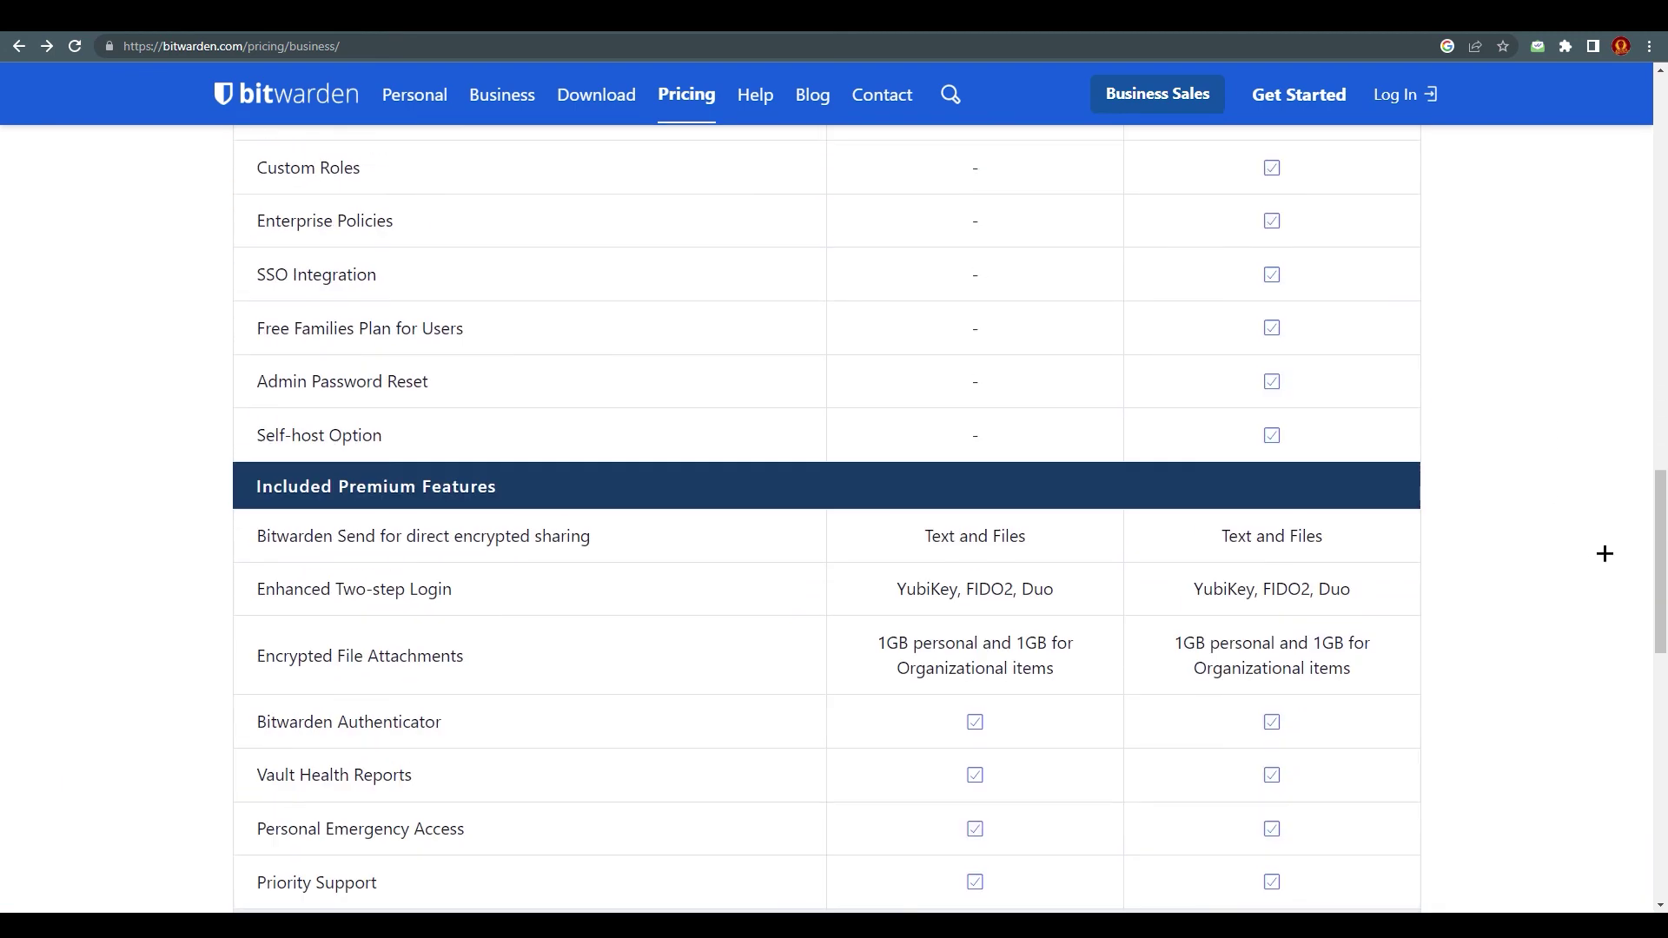
{"action": "scroll", "coordinate": [1607, 488], "scroll_direction": "up", "scroll_amount": 3}
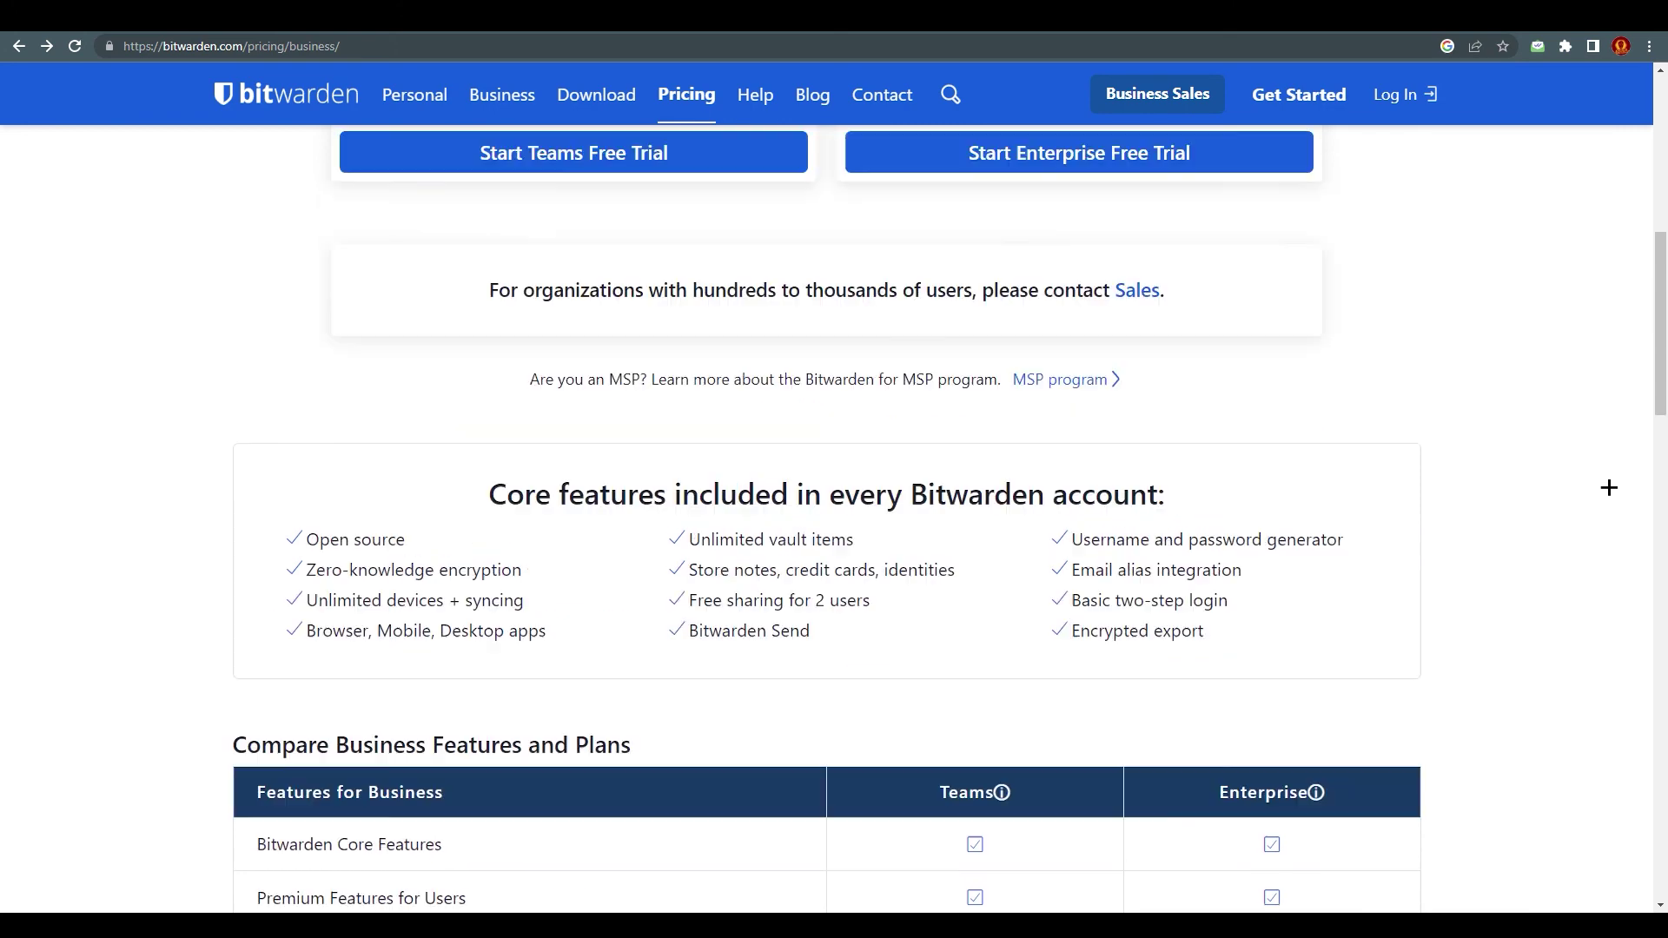
{"action": "scroll", "coordinate": [1400, 483], "scroll_direction": "up", "scroll_amount": 7}
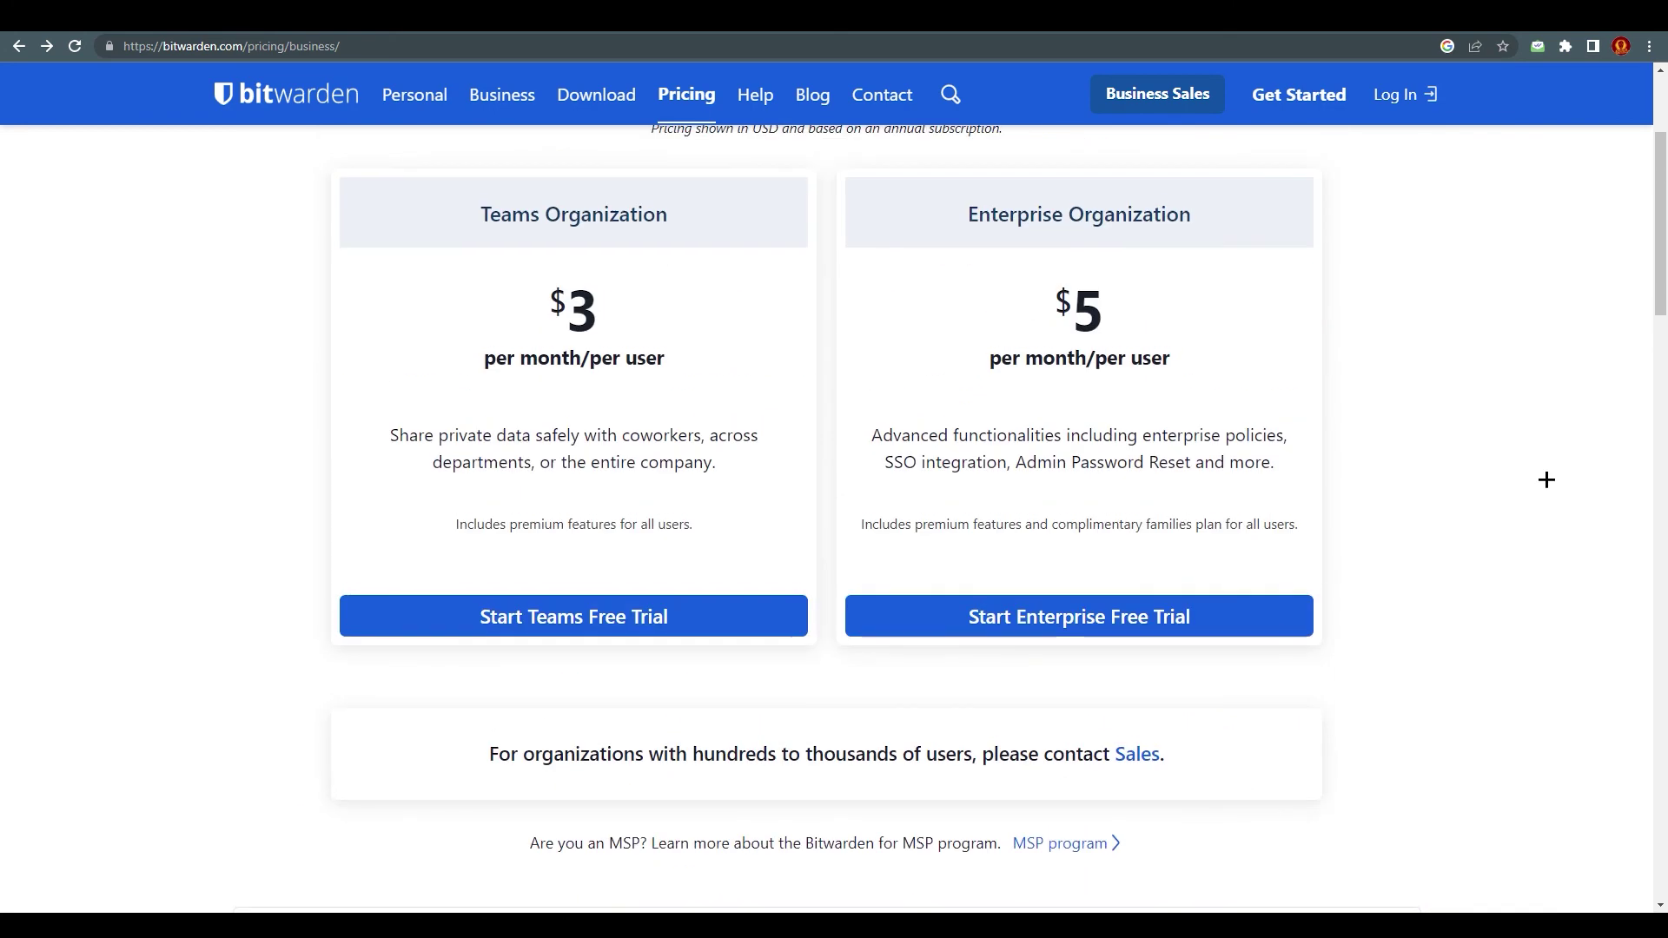